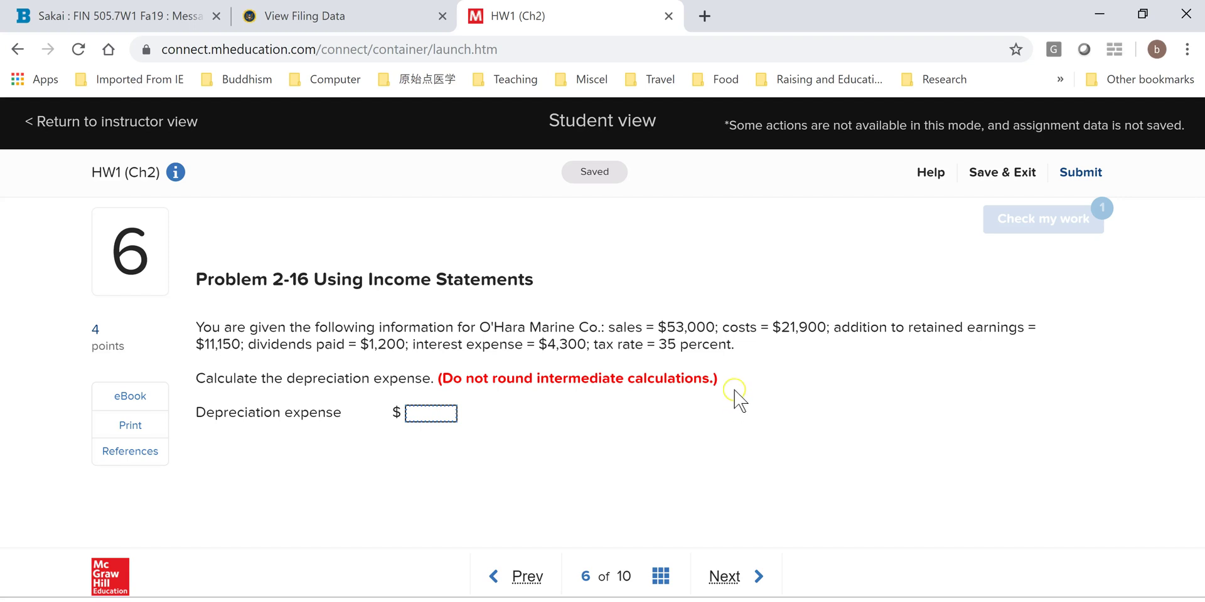
Step: Switch to the blank Excel workbook and view the available What-If Analysis tools
mouse_move(658, 601)
click(1030, 528)
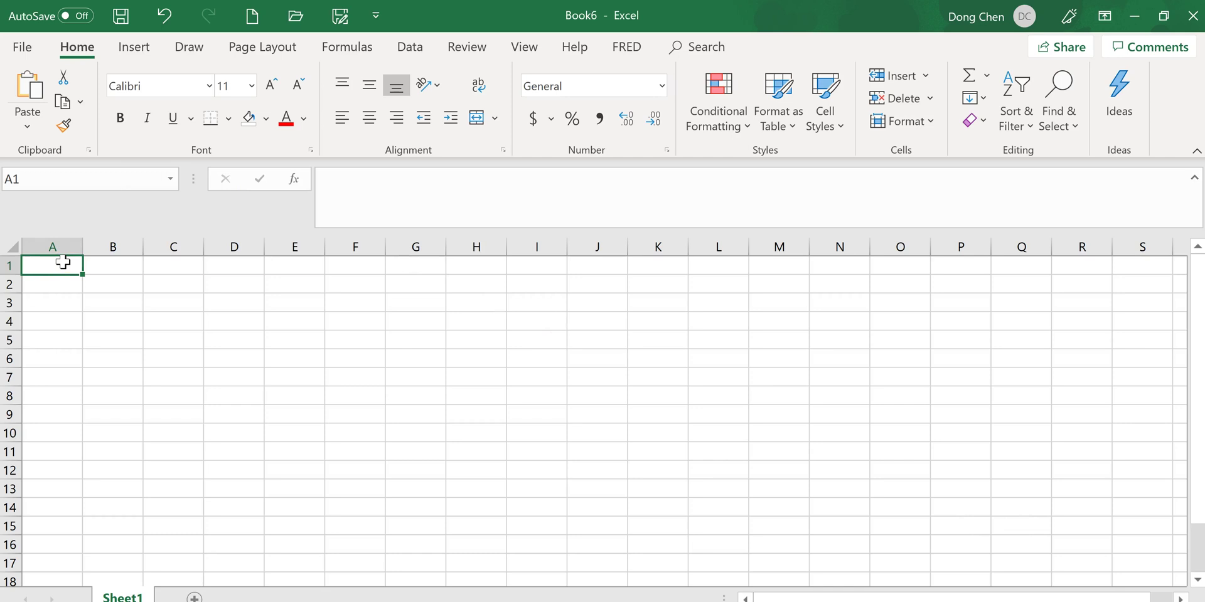
click(409, 47)
click(878, 128)
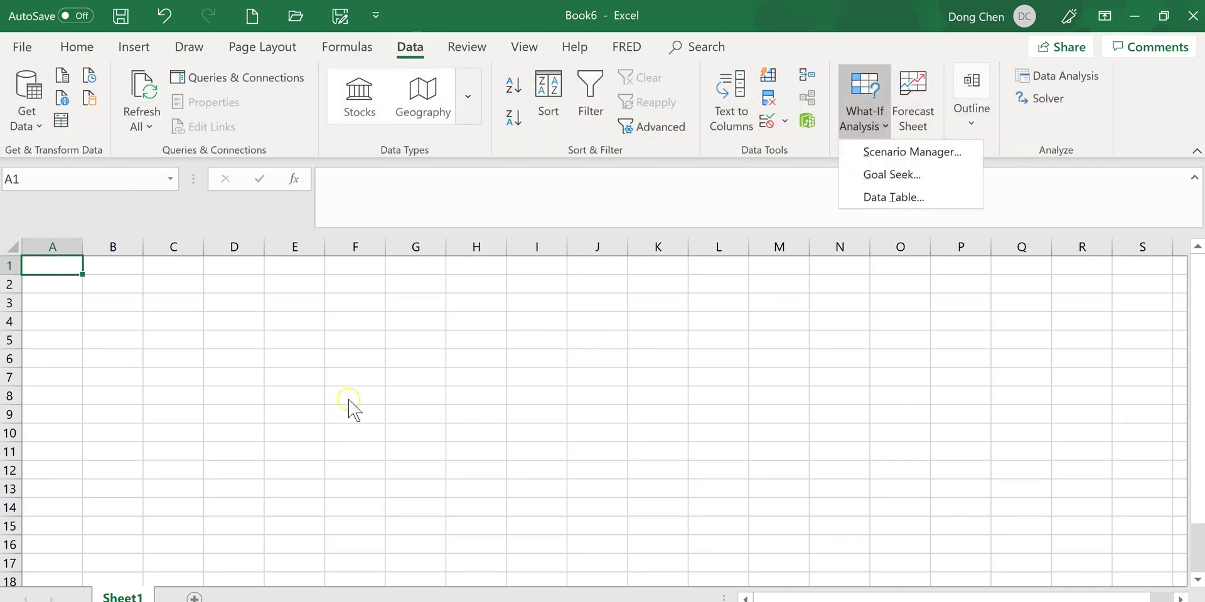
Step: Label cell A1 "Sales" and copy the sales figure 53,000 from the homework problem into B1
click(65, 270)
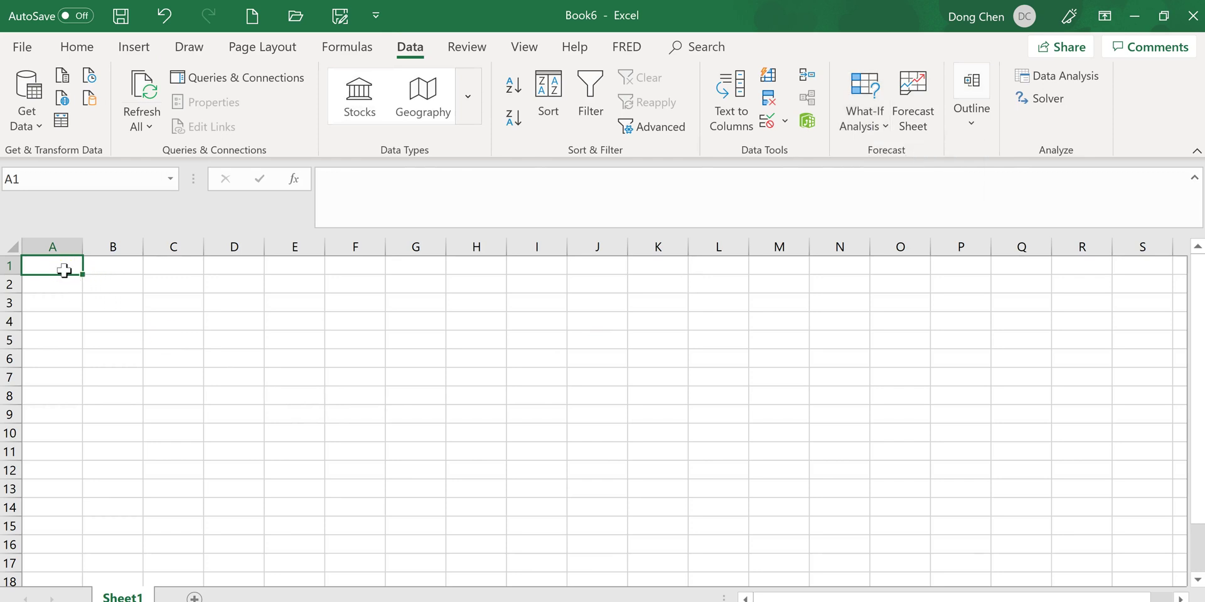
text(Sales)
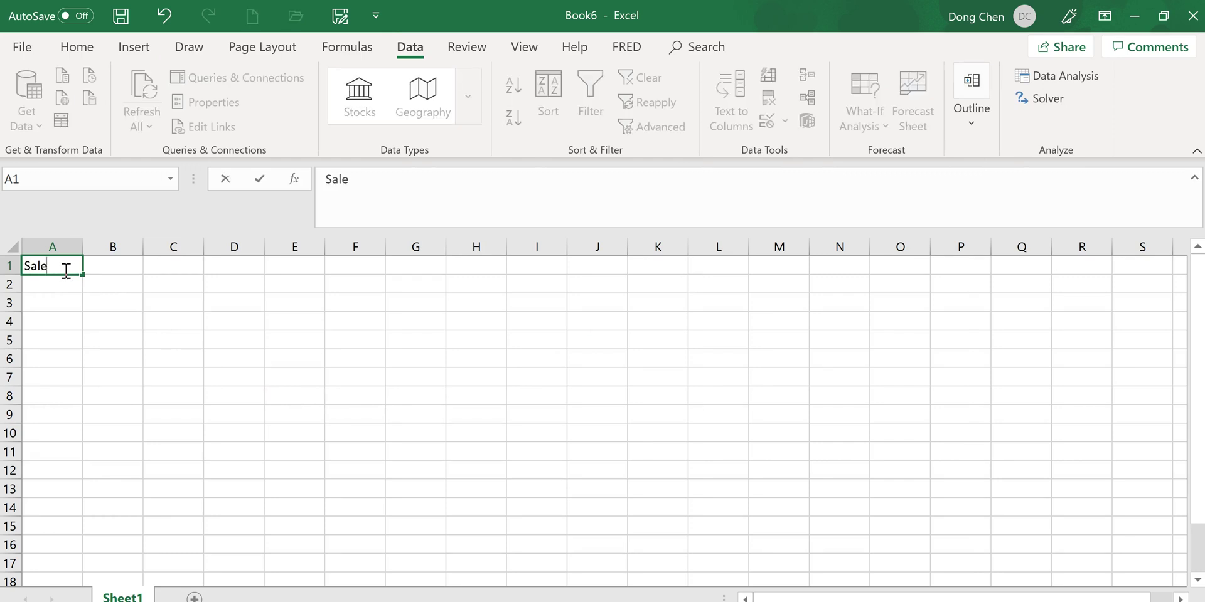
key(Tab)
key(alt+Tab)
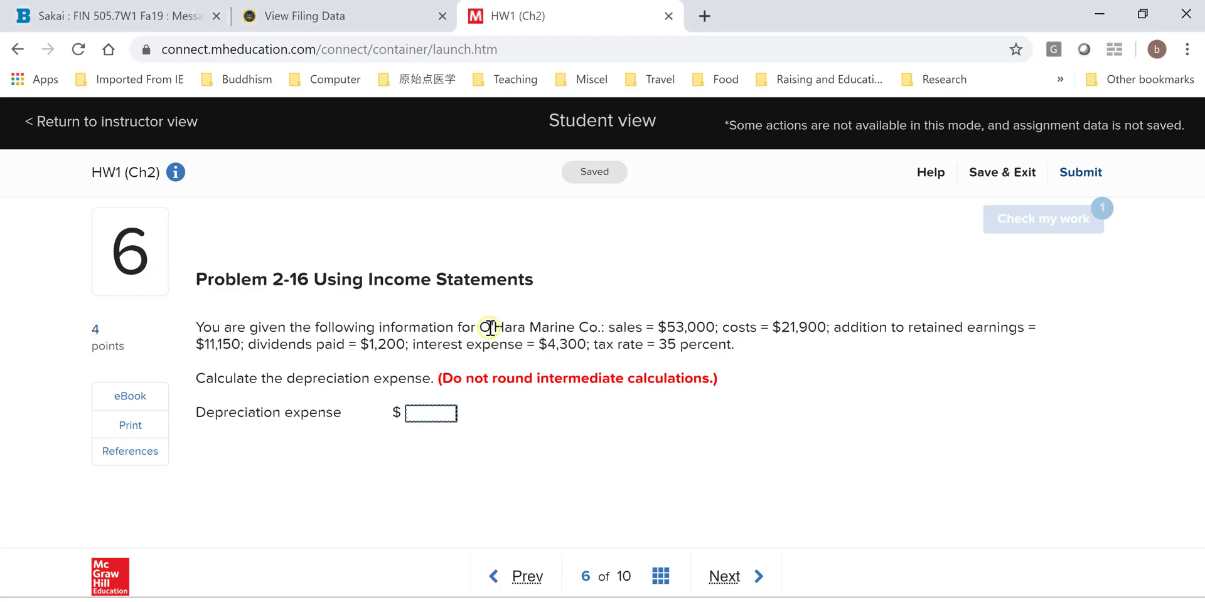
drag(664, 327, 719, 327)
key(ctrl+c)
key(alt+Tab)
key(ctrl+v)
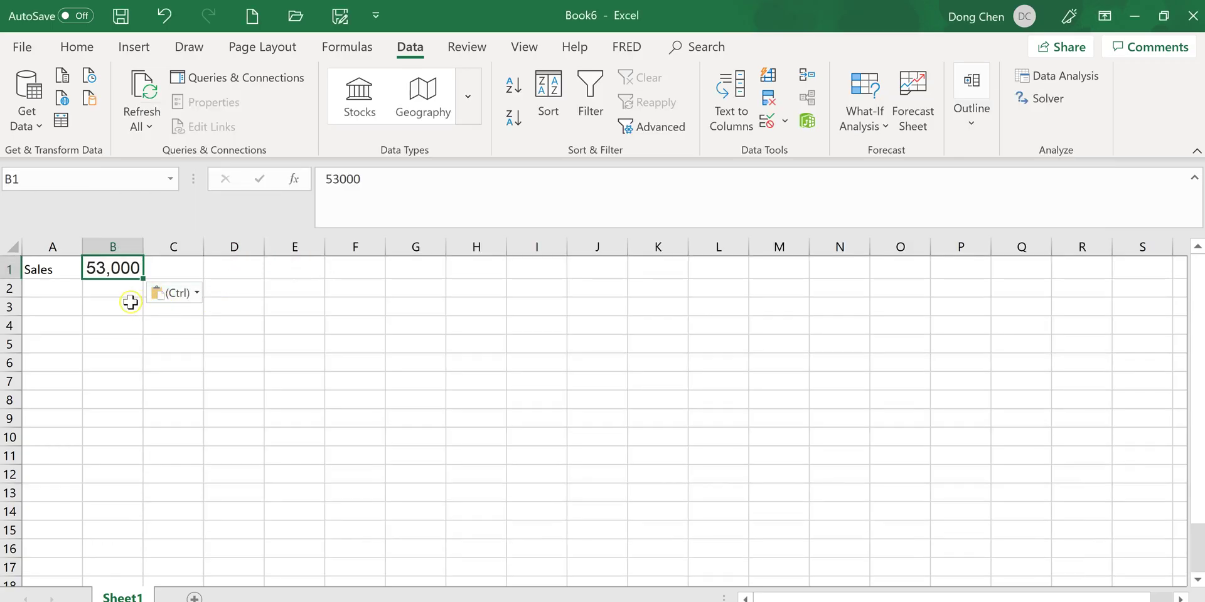
Step: Label cell A2 "Costs" and copy the costs figure 21,900 from the homework problem into B2
click(52, 285)
click(57, 270)
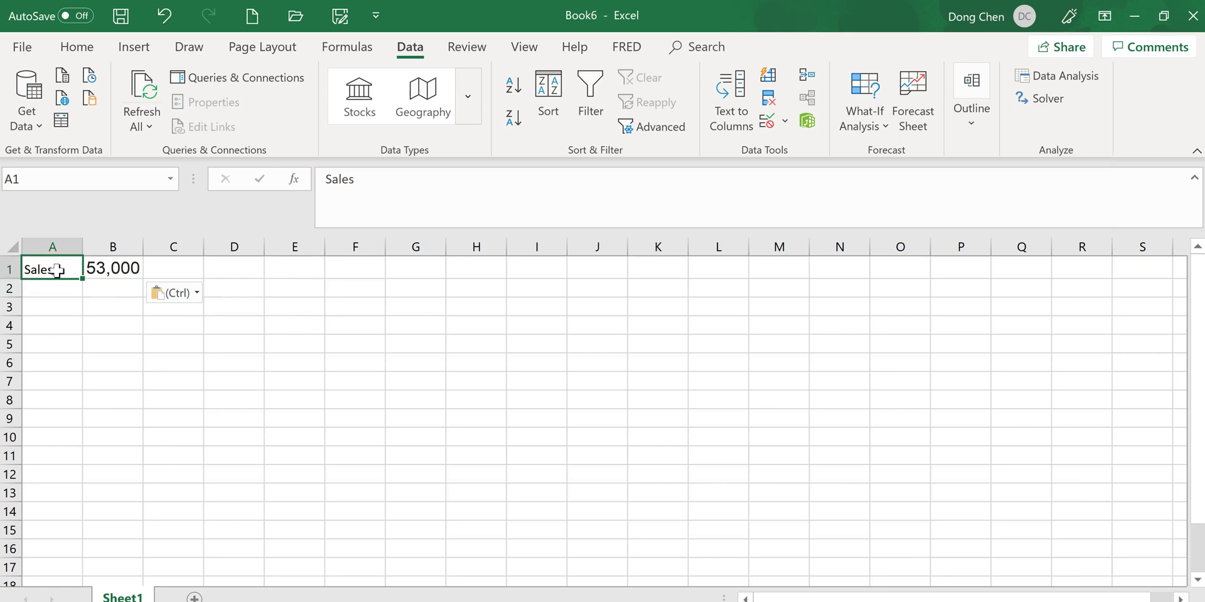
click(62, 289)
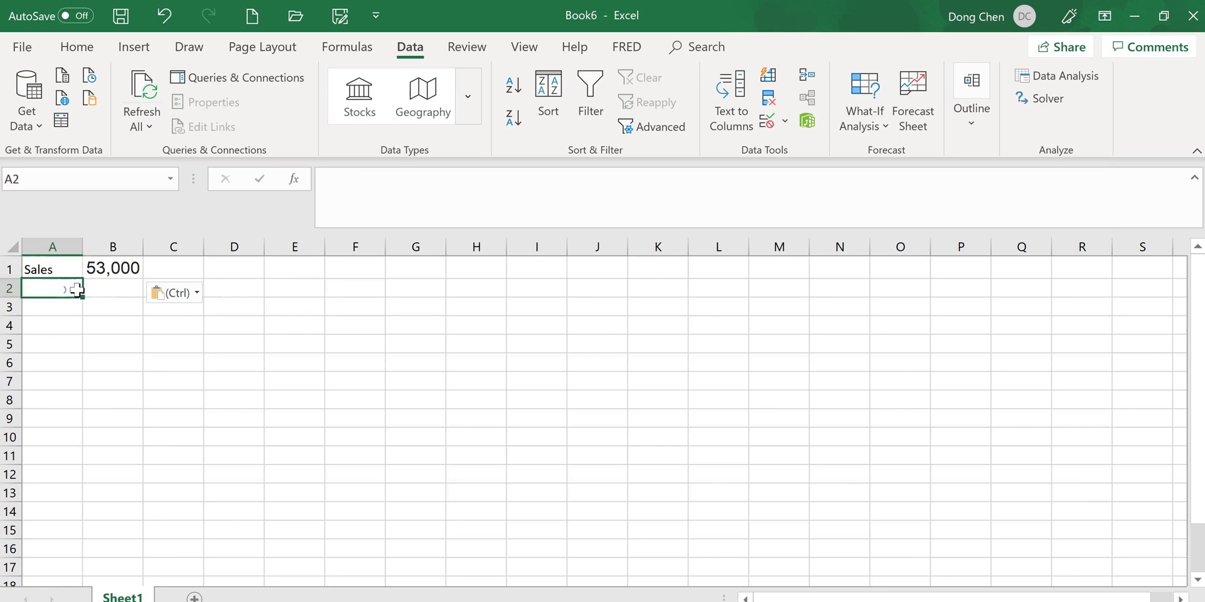
text(Cps)
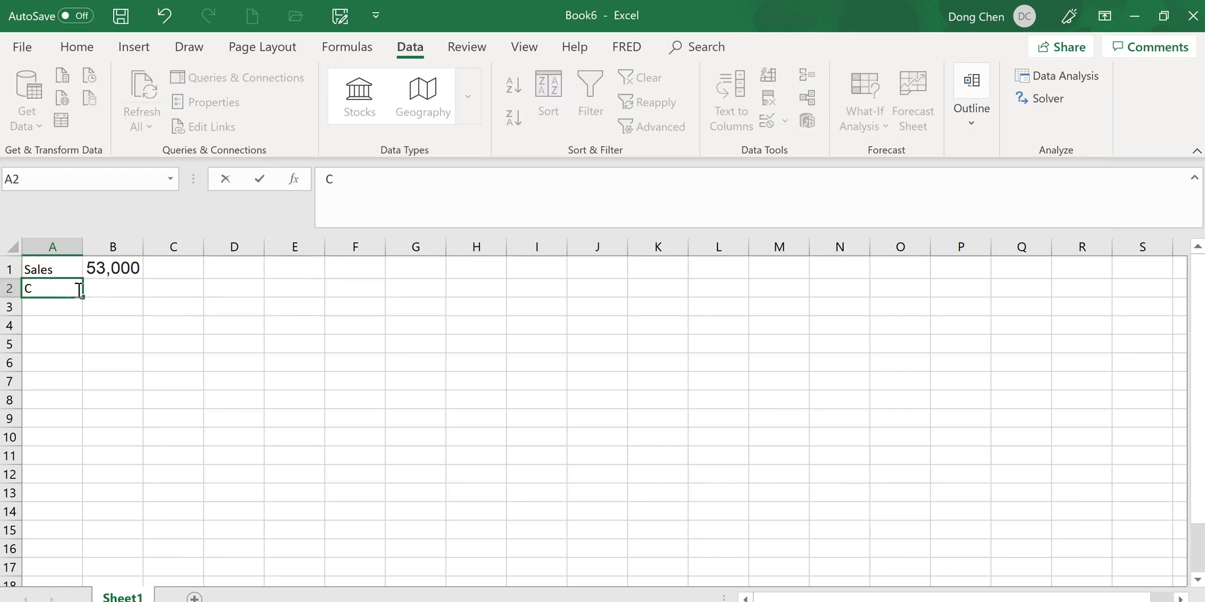
click(86, 289)
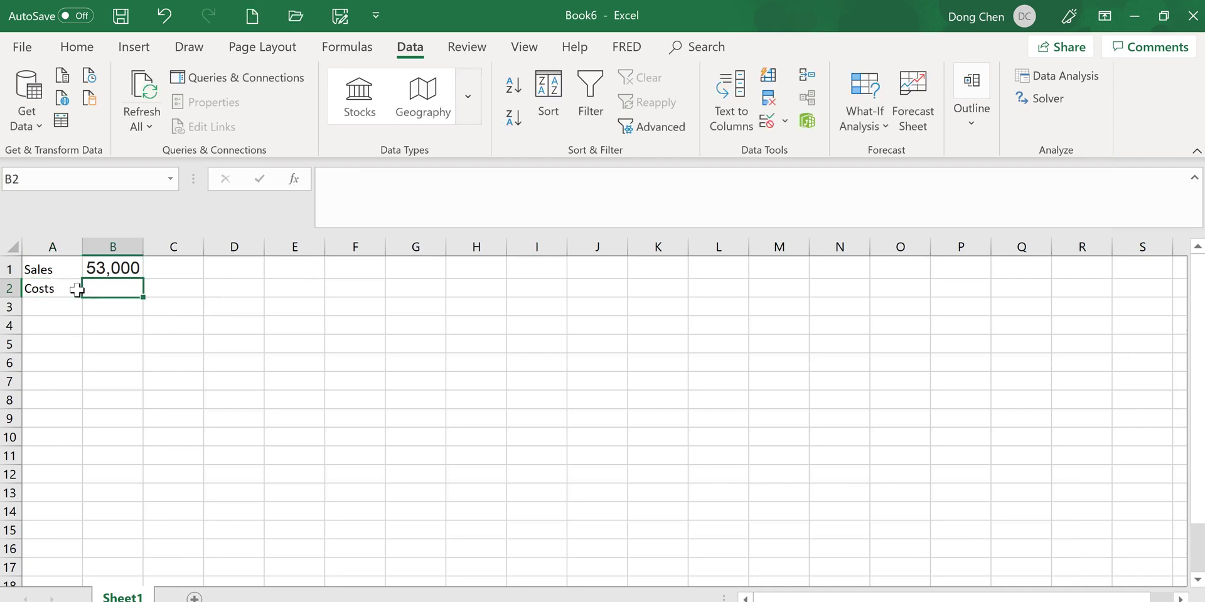
key(alt+Tab)
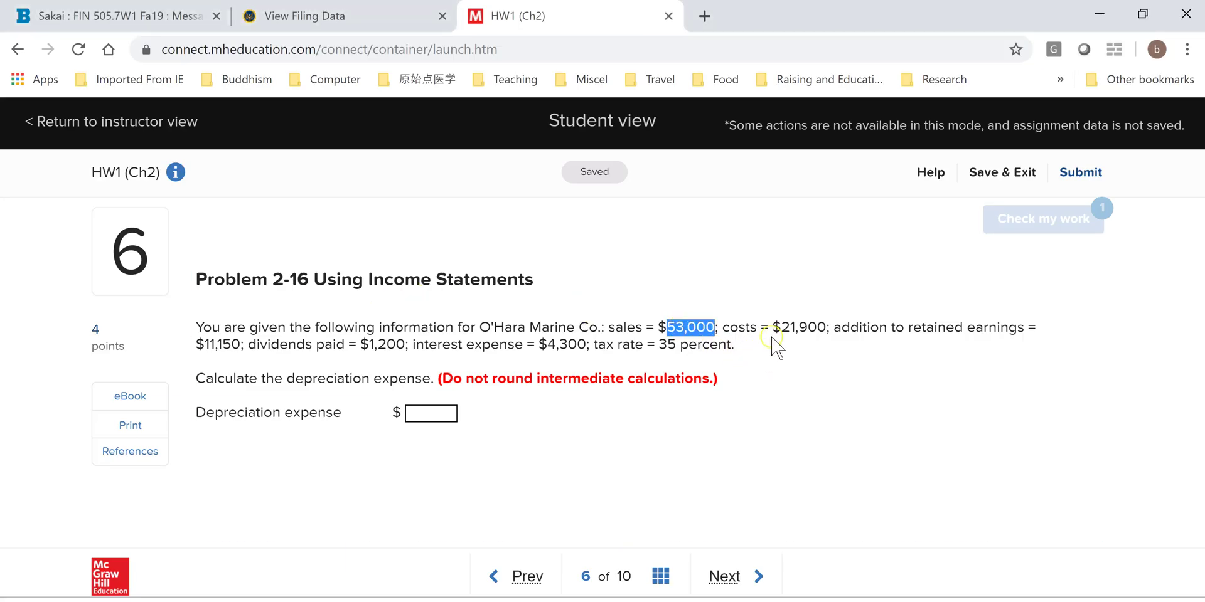
drag(781, 327, 824, 327)
key(ctrl+c)
key(alt+Tab)
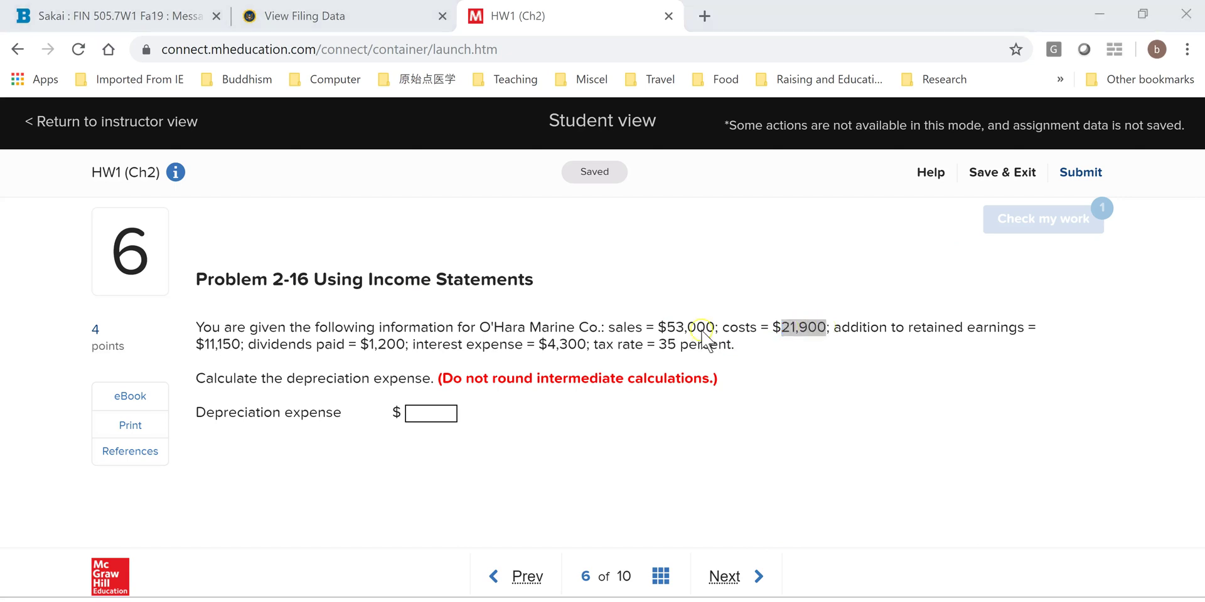
key(ctrl+v)
Step: Label cell A3 "Depreciation" and fit column A's width to its text, leaving B3 empty
click(57, 310)
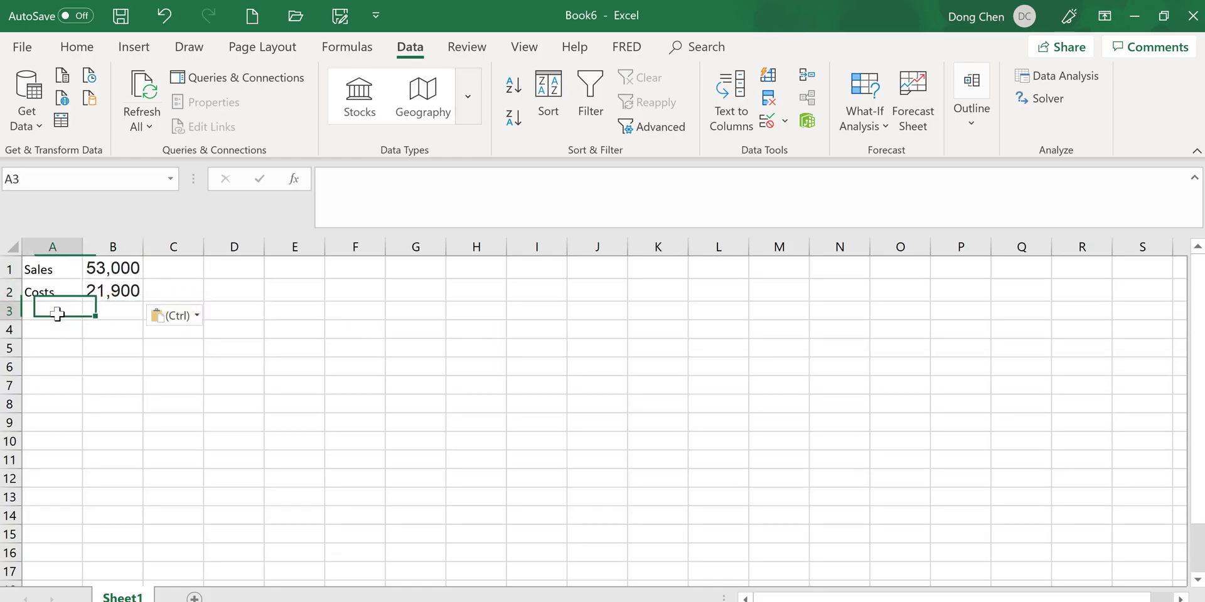
click(97, 296)
click(75, 315)
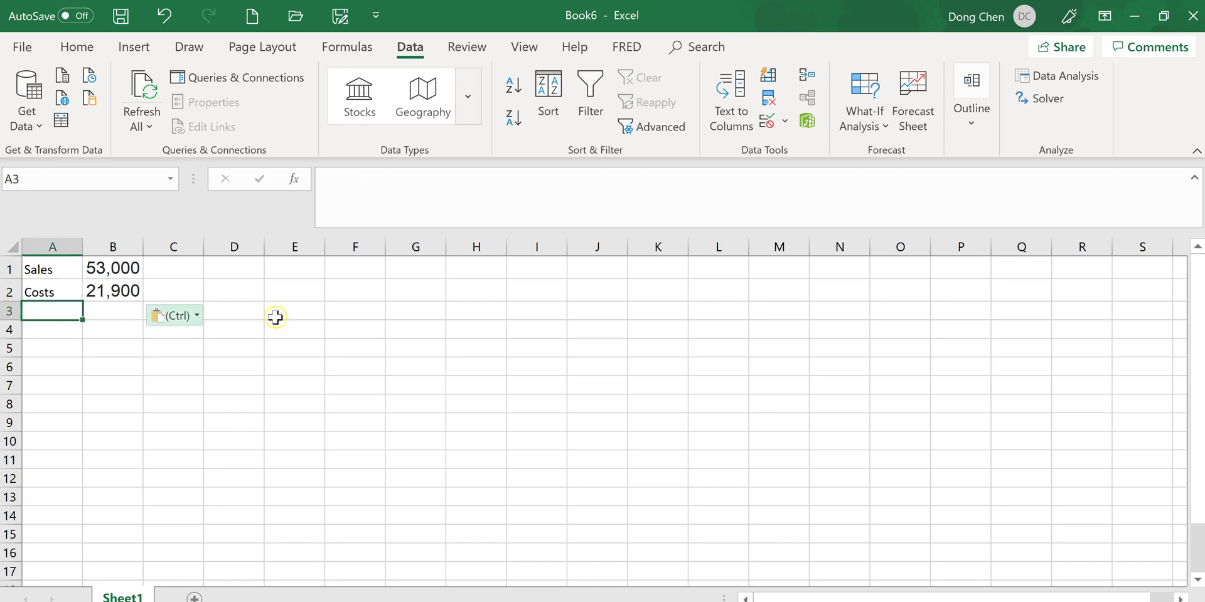
key(alt+Tab)
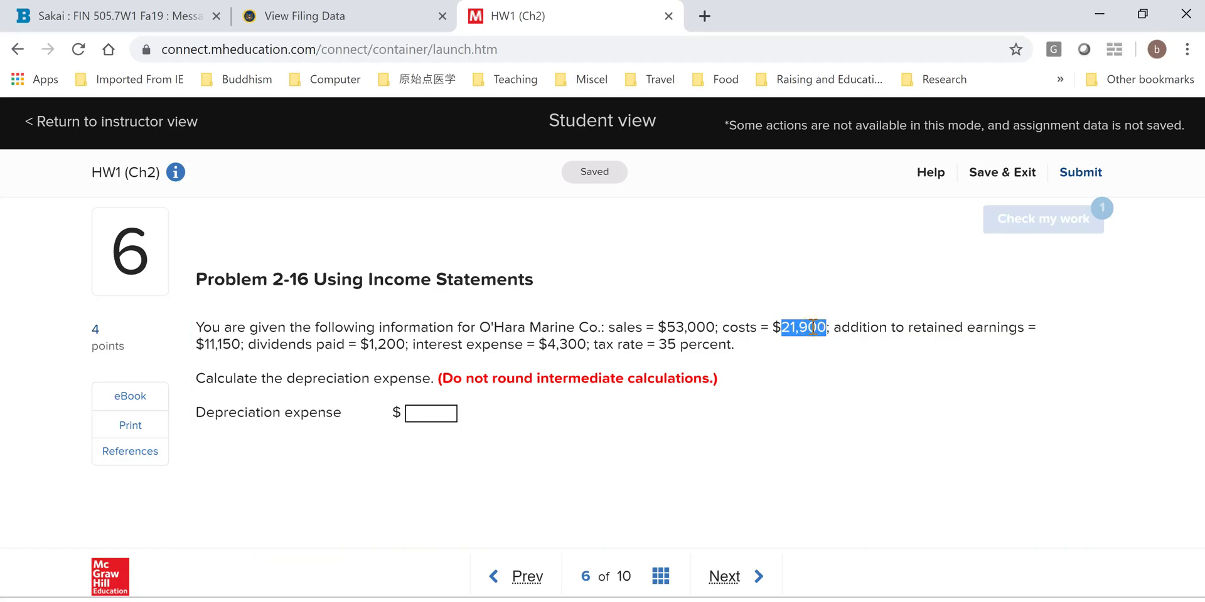
key(alt+Tab)
text(De)
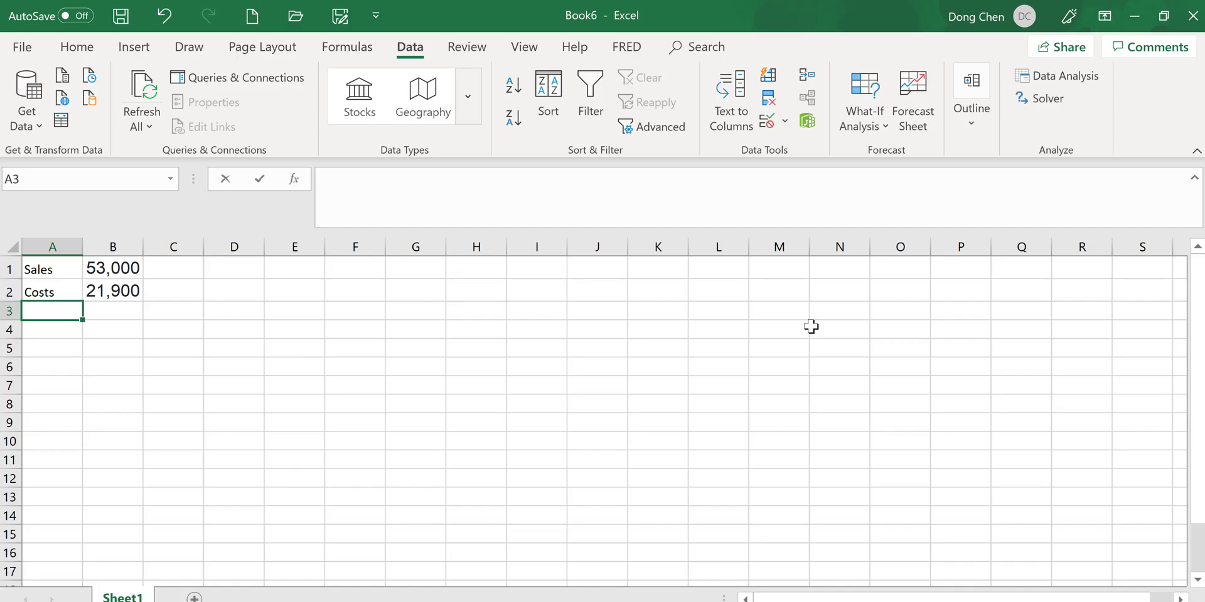
text(preciation)
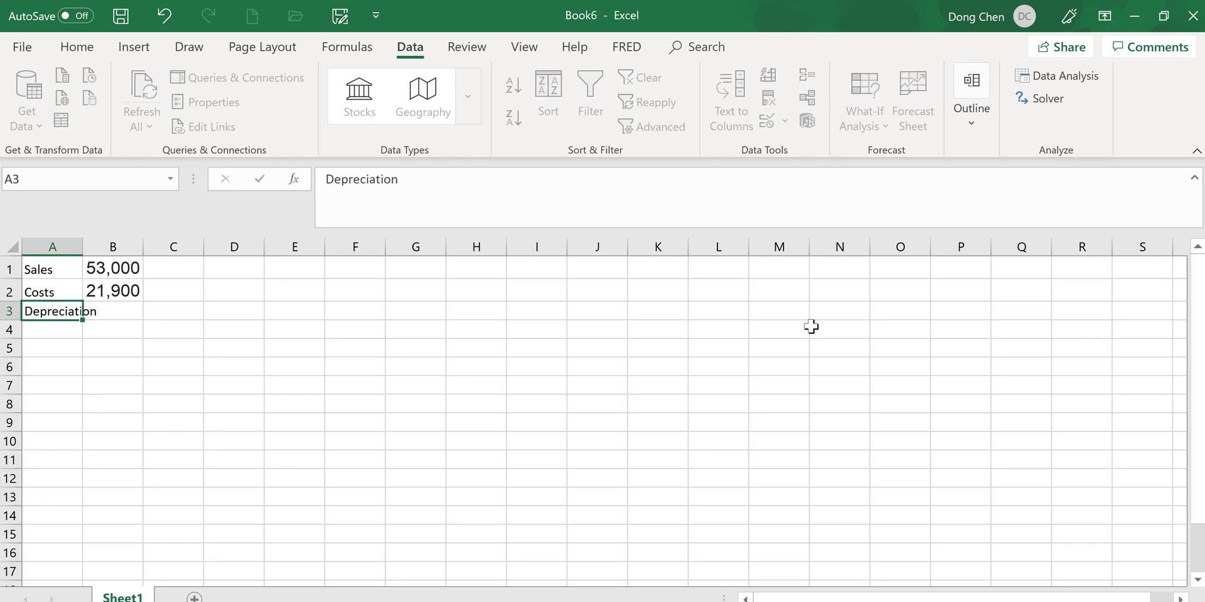
key(Return)
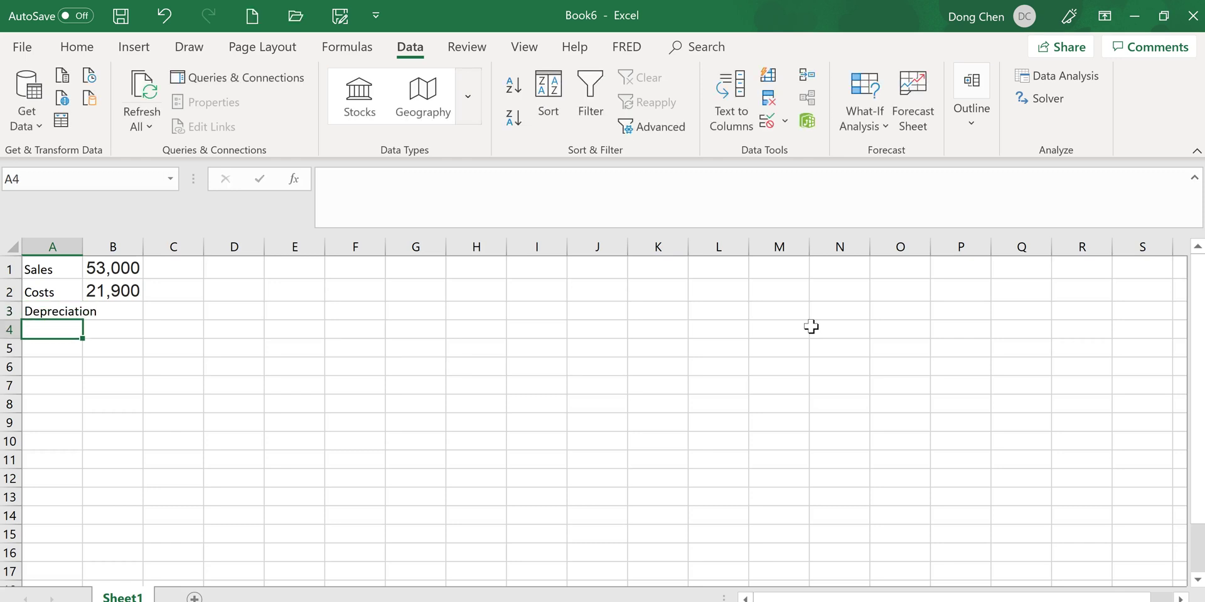
double_click(84, 246)
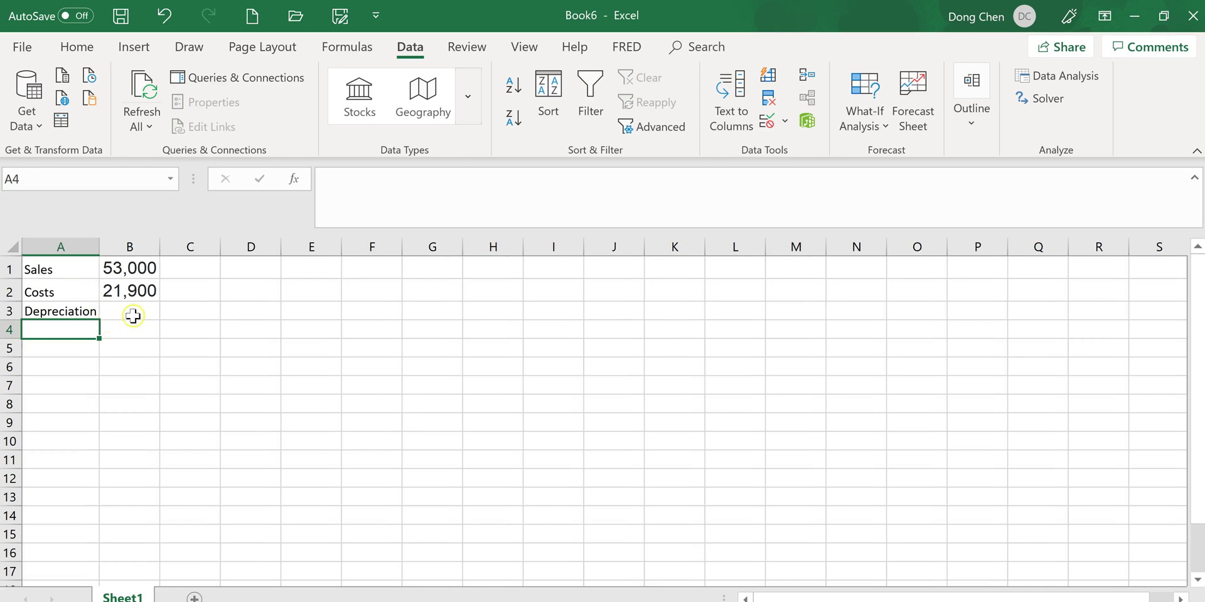
click(128, 312)
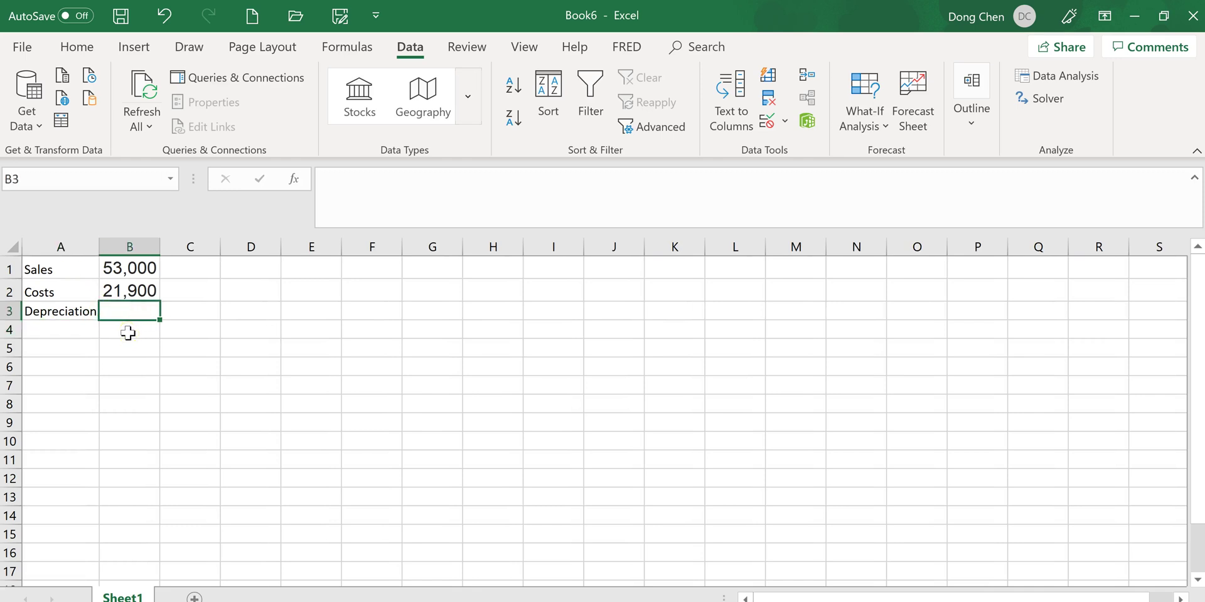
Step: Label cell A4 "EBIT" and calculate it in B4 with the formula =B1-B2-B3
click(74, 331)
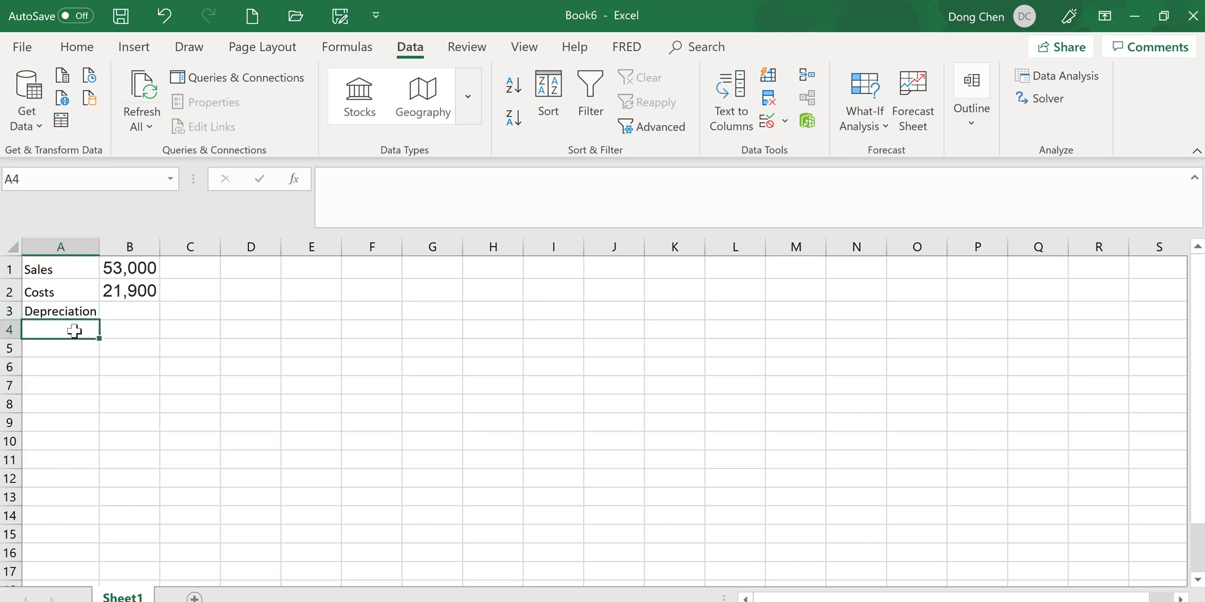
text(EBIT)
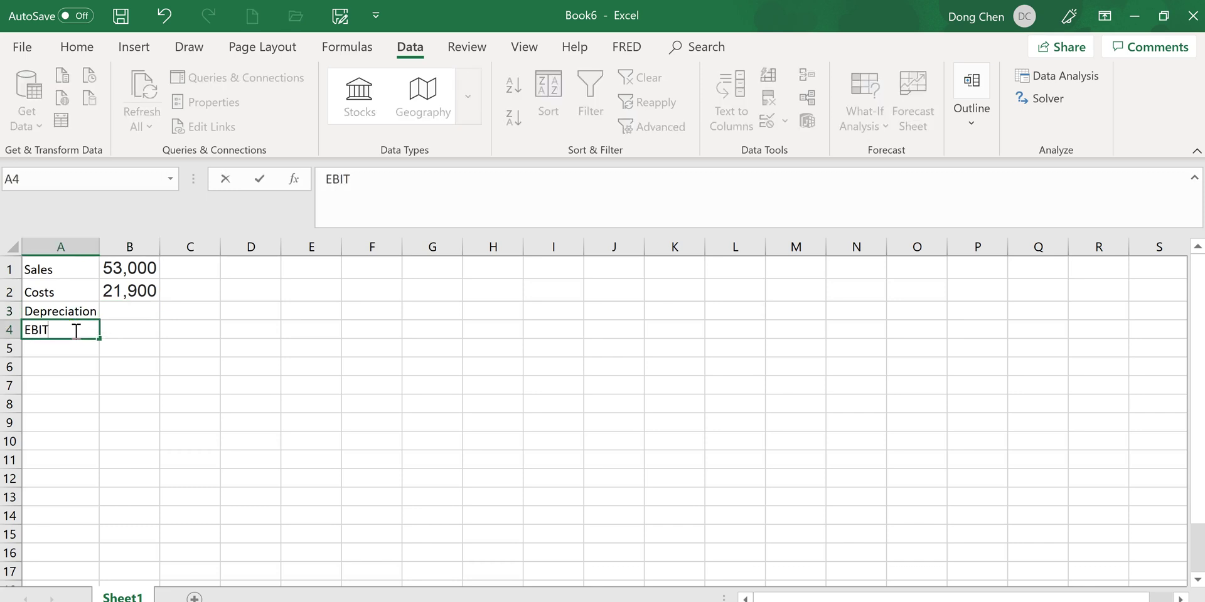
key(Tab)
text(=)
click(101, 332)
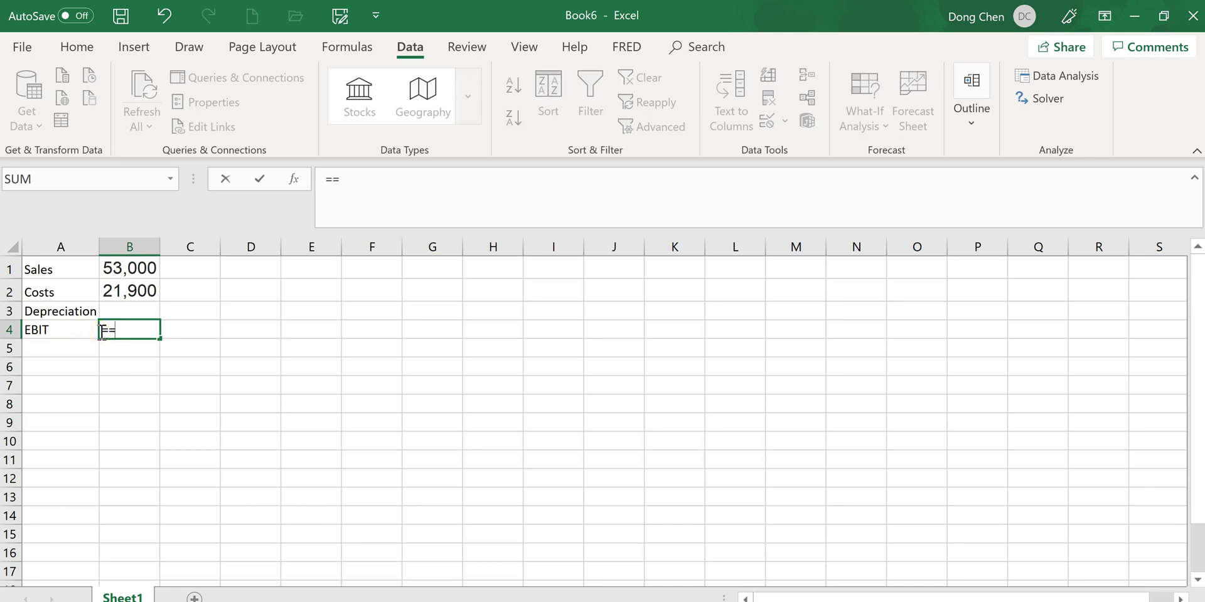
click(128, 268)
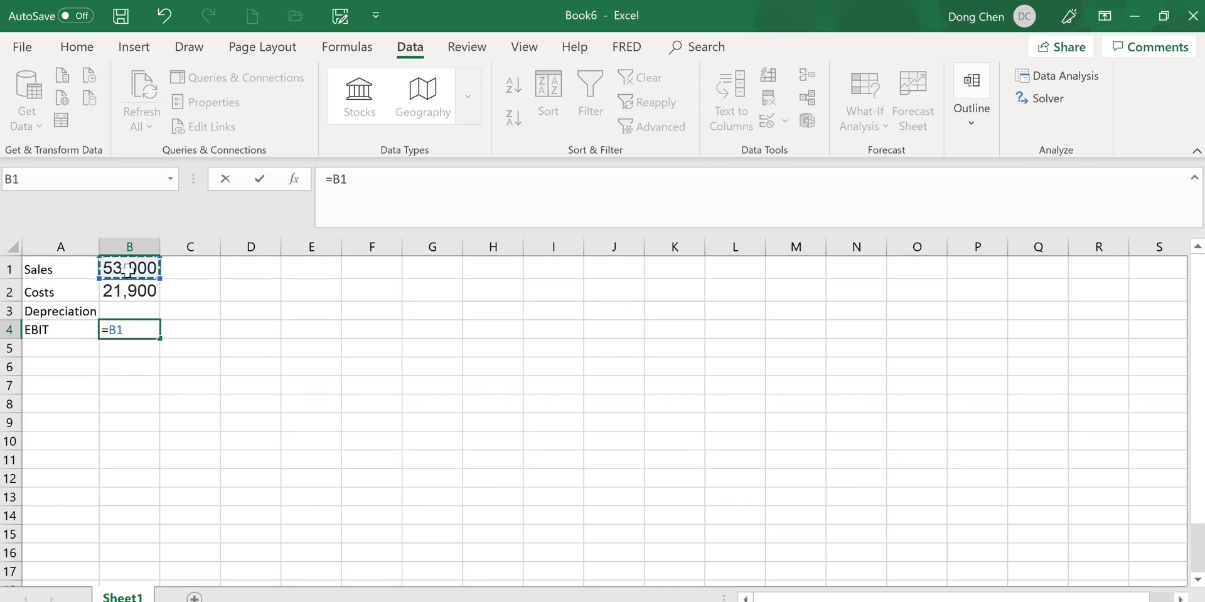
text(-)
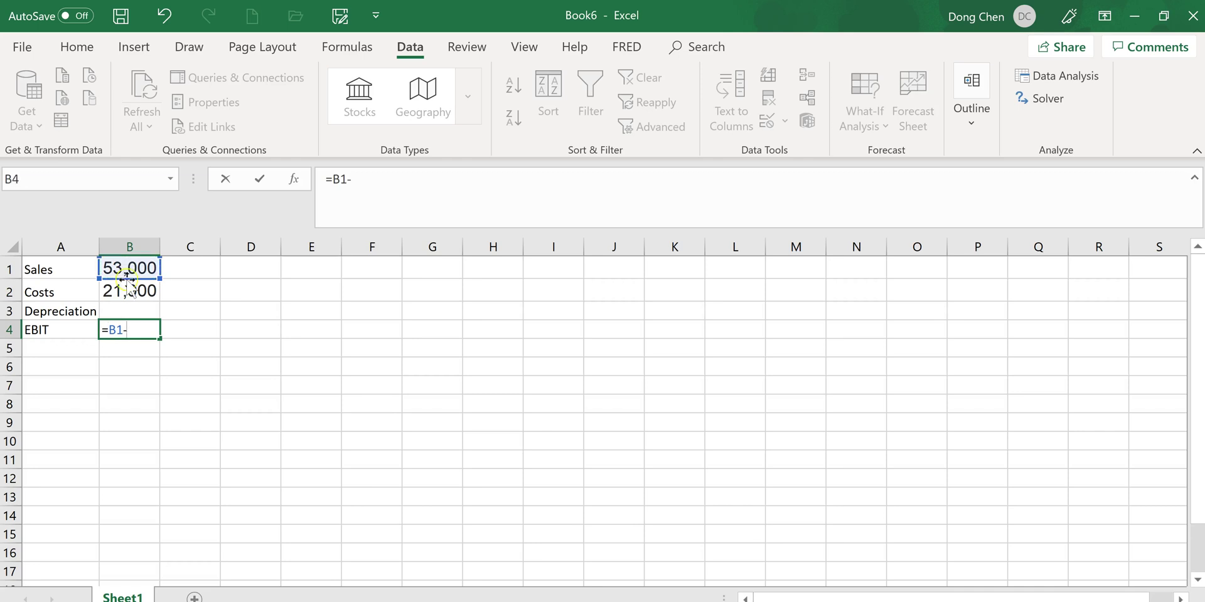
click(128, 291)
text(-)
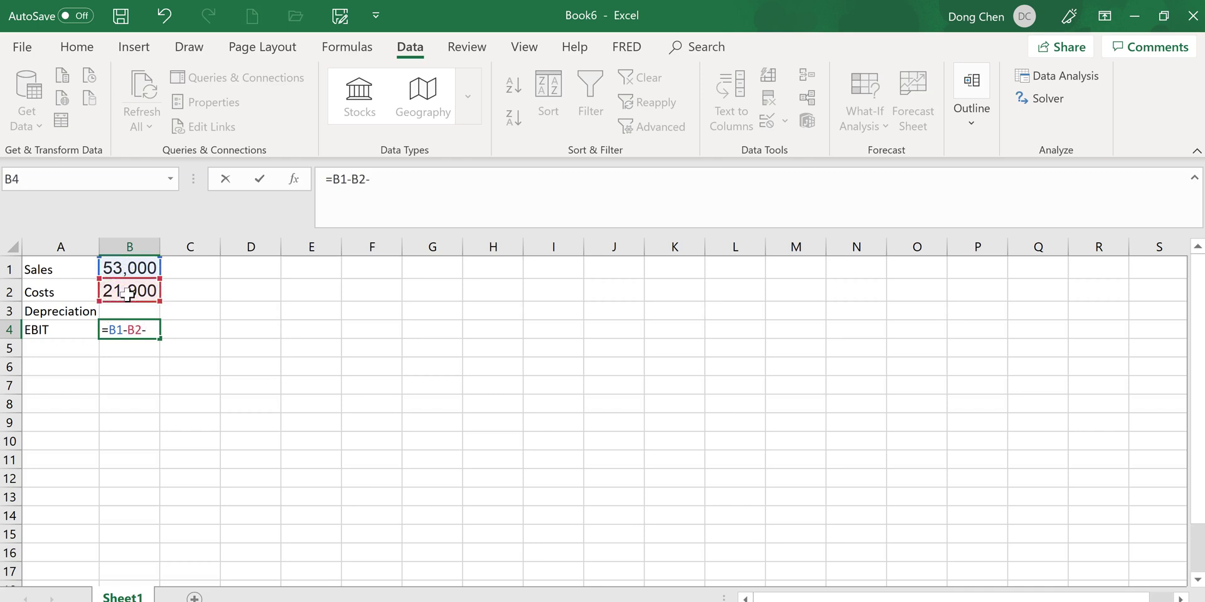
click(128, 310)
key(Return)
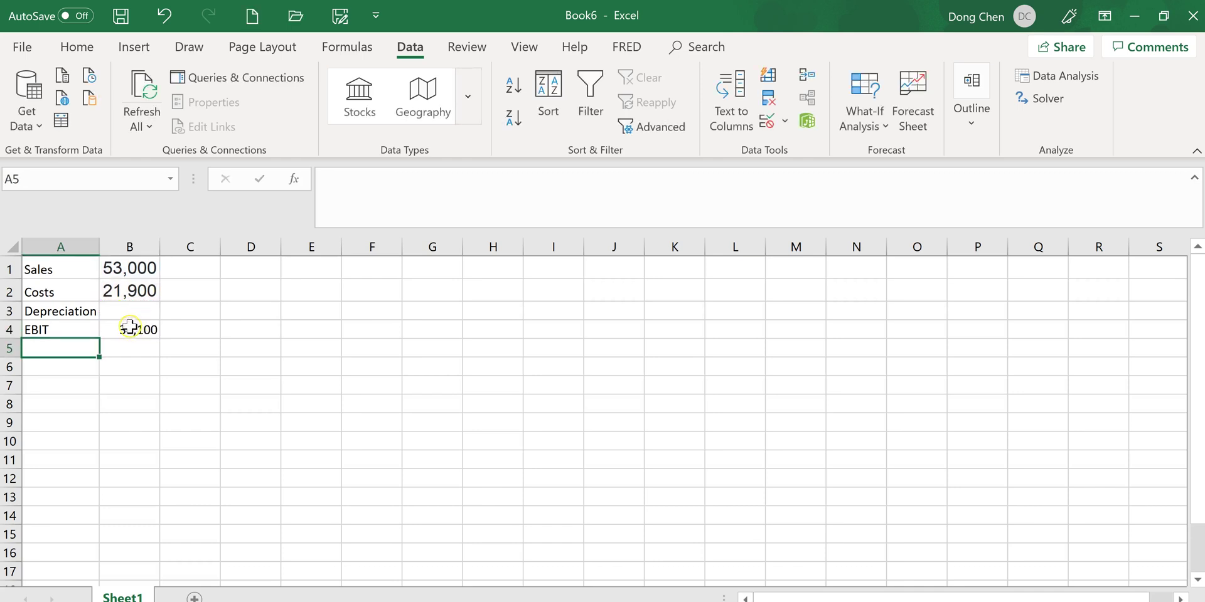
Step: Enter 10000 as the trial depreciation amount in cell B3
click(133, 311)
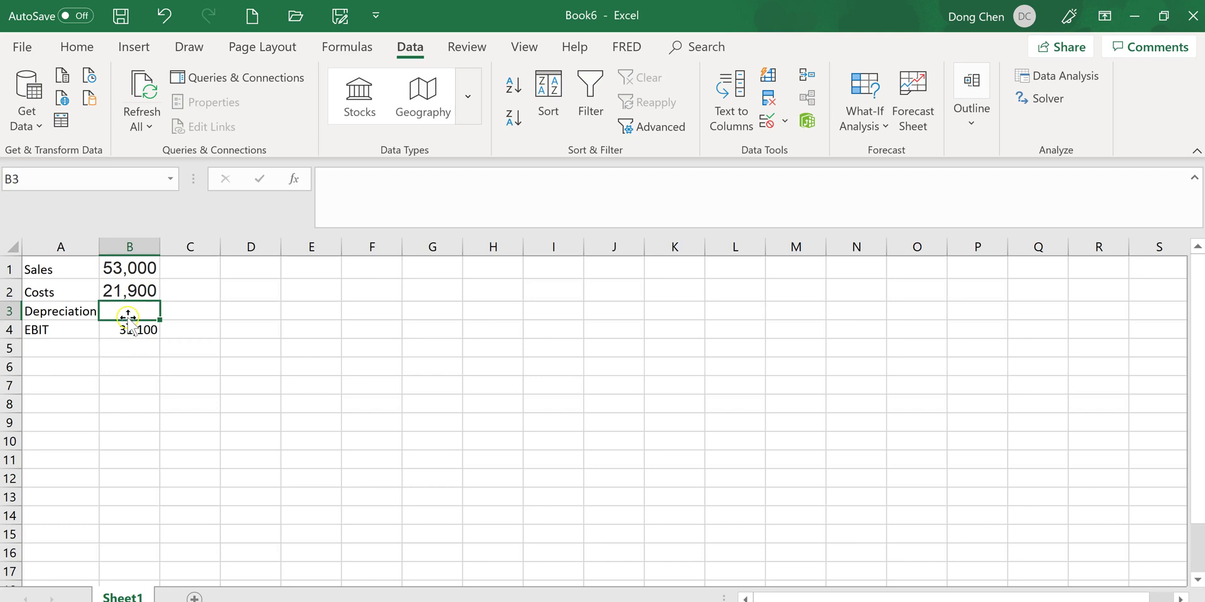
click(342, 182)
text(10000)
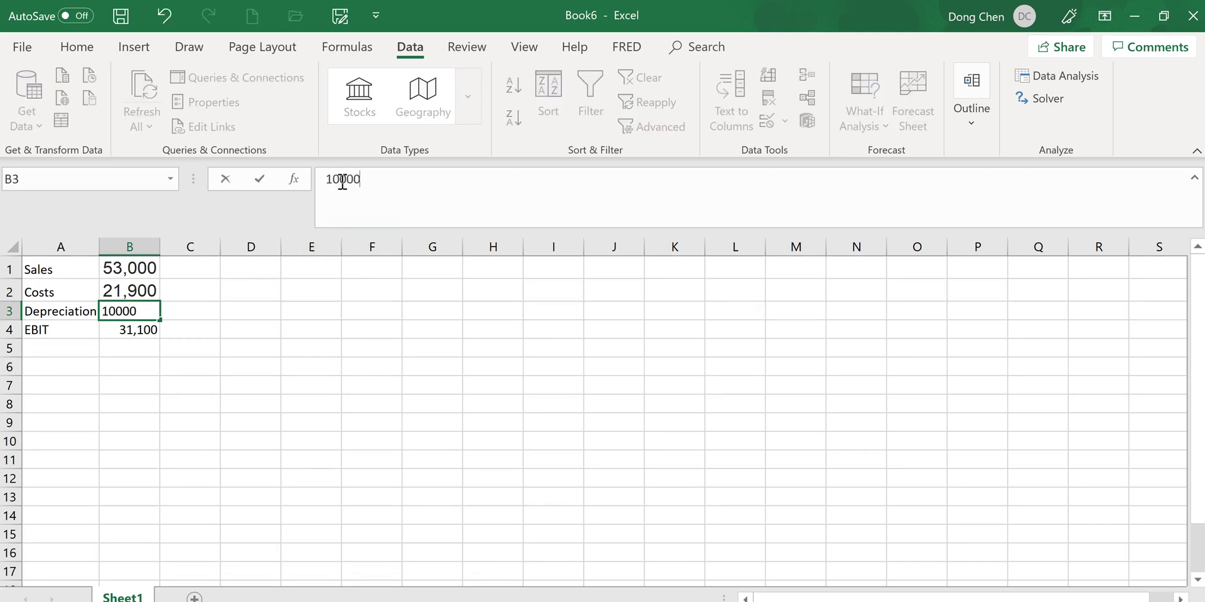
key(Return)
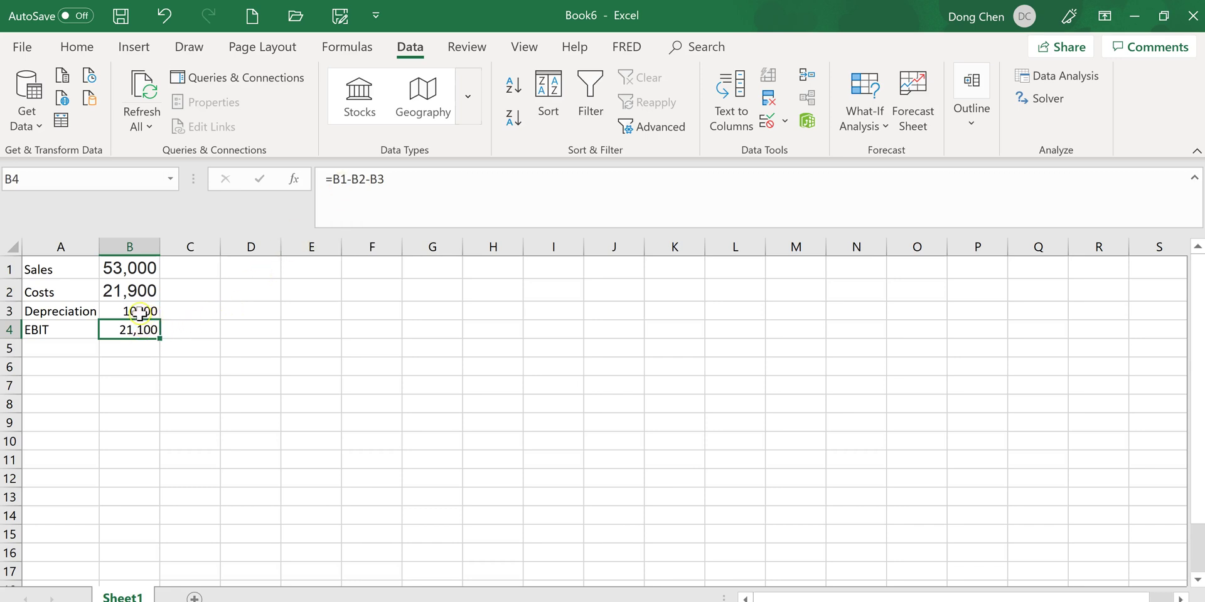
Step: Label cell A5 "Interest" and copy the interest expense 4,300 from the homework problem into B5
click(54, 345)
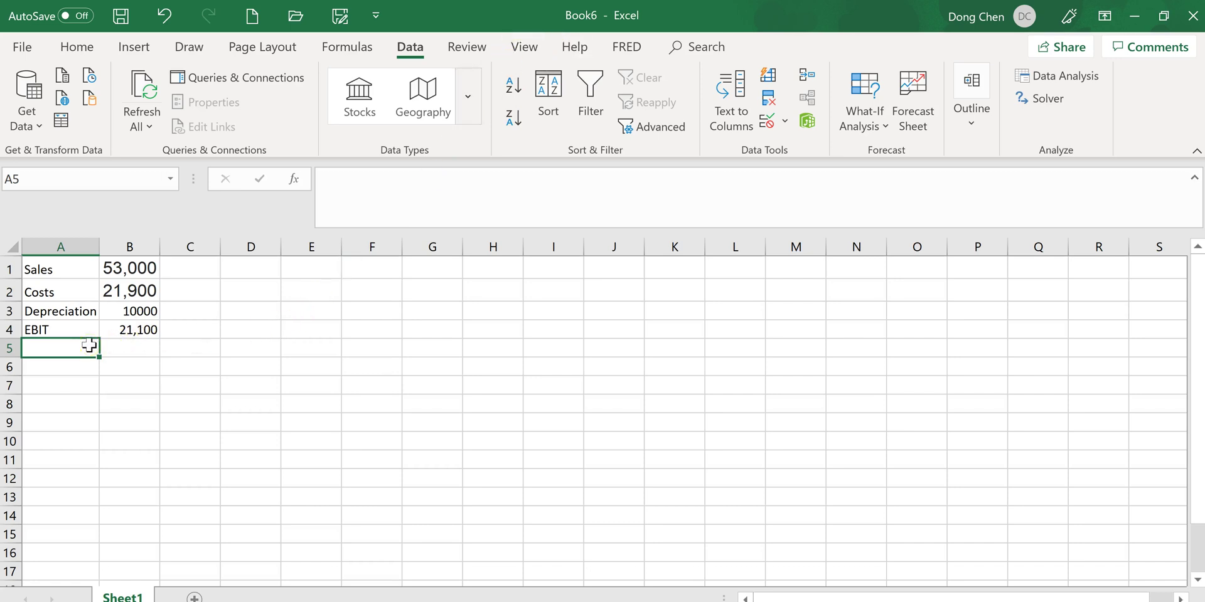
text(Interest)
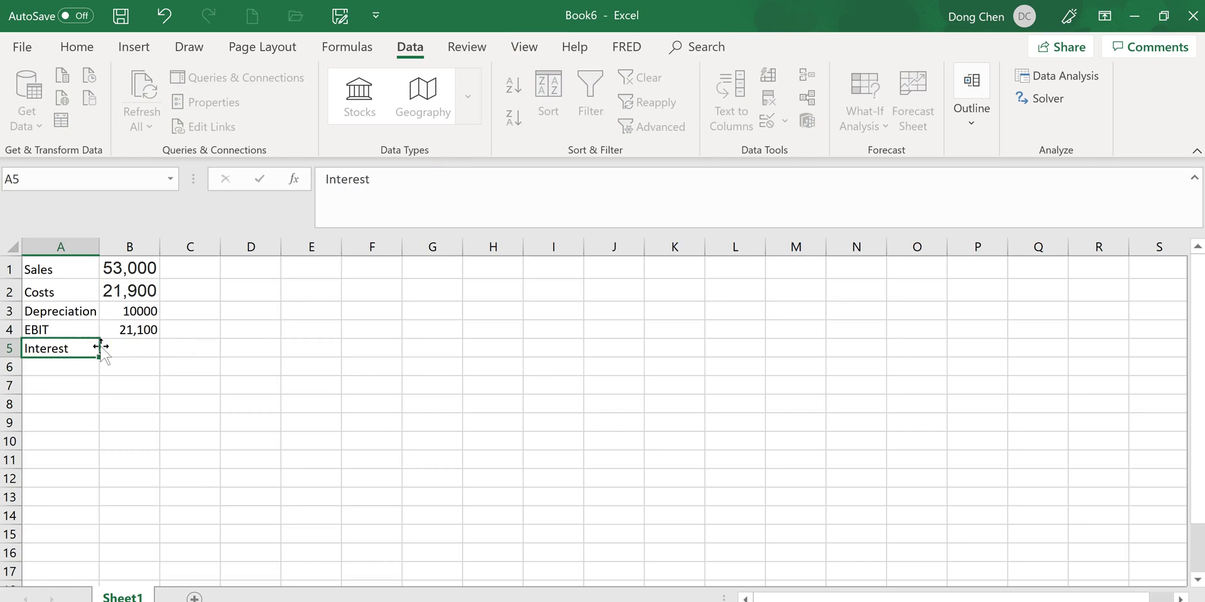
key(Tab)
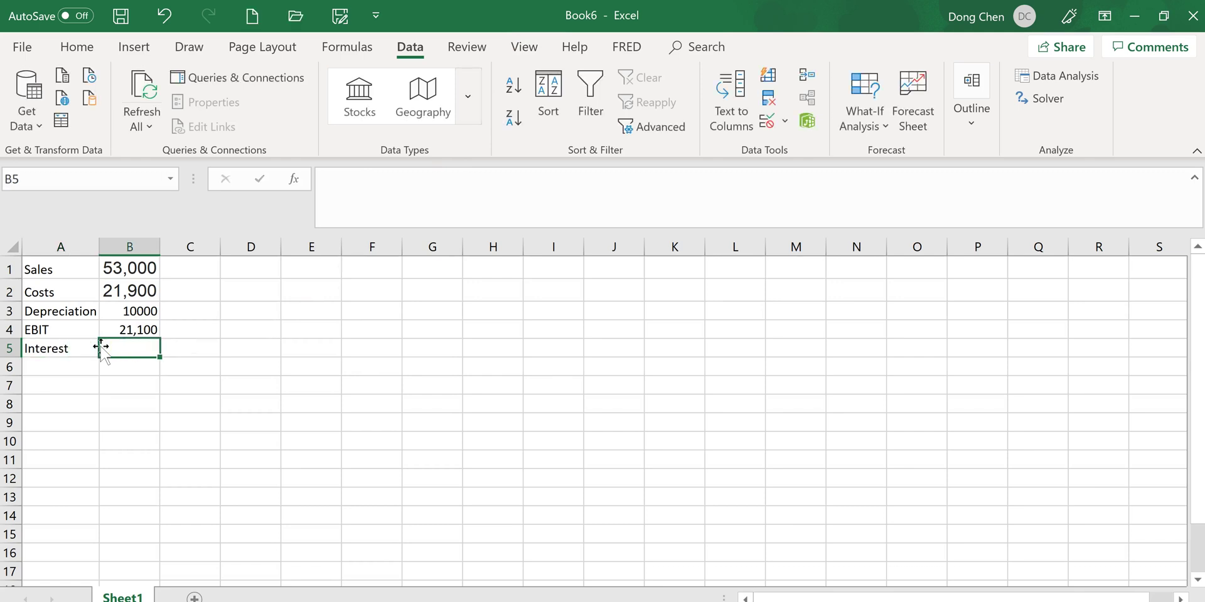
key(alt+Tab)
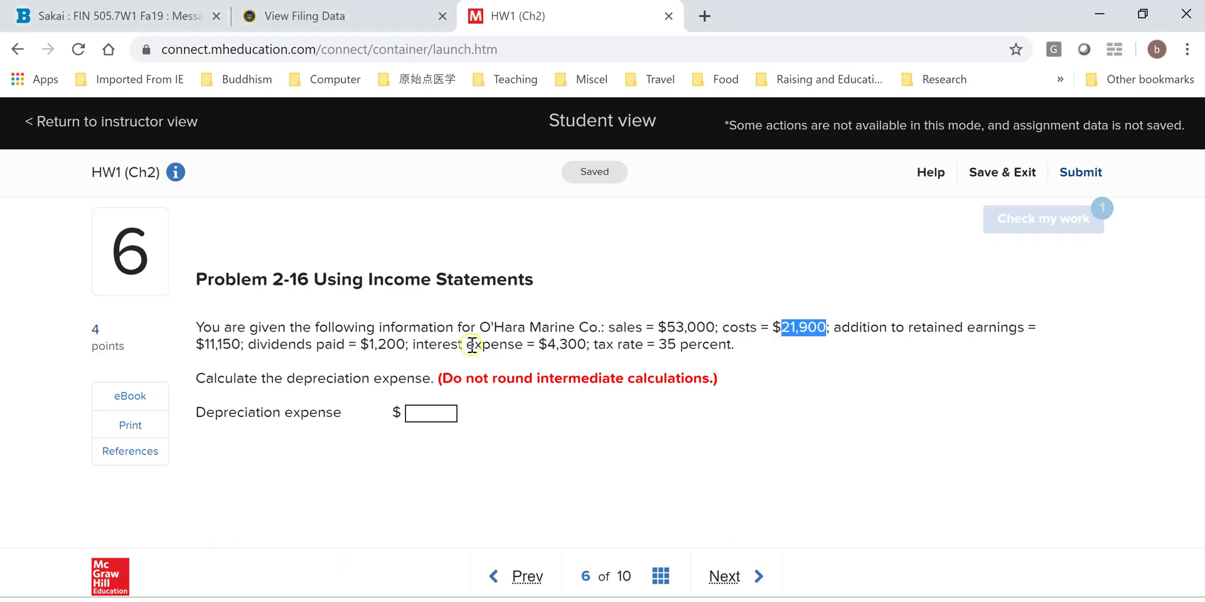
drag(548, 345, 581, 344)
key(ctrl+c)
key(alt+Tab)
key(ctrl+v)
key(Return)
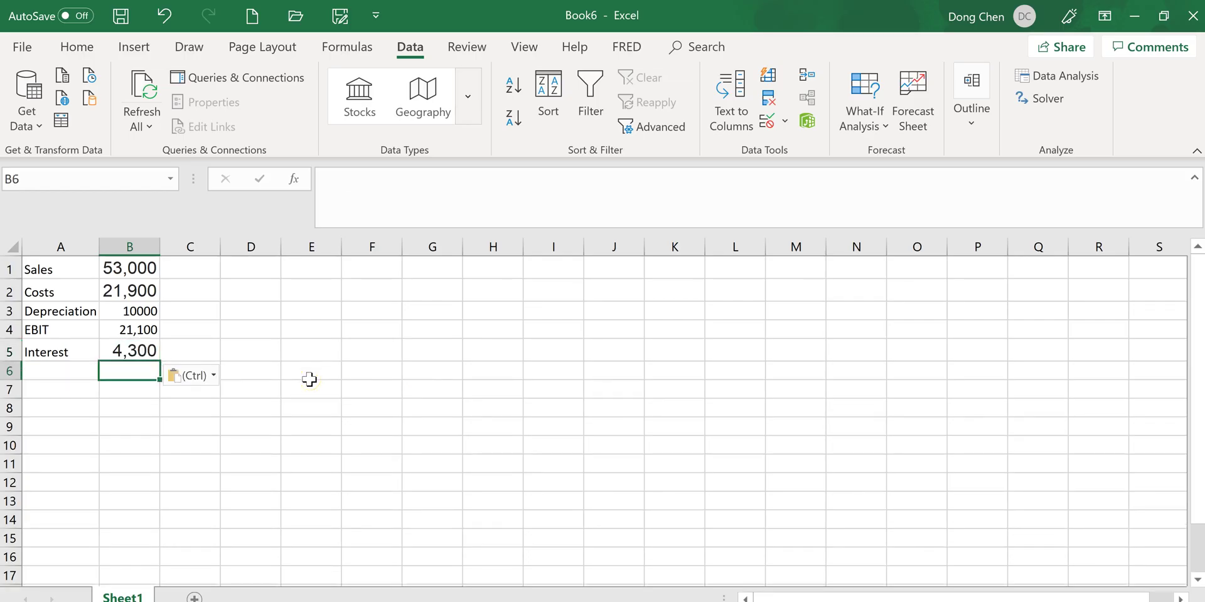
Step: Label cell A6 "EBT" and calculate it in B6 with the formula =B4-B5
key(Left)
text(EBT)
key(Tab)
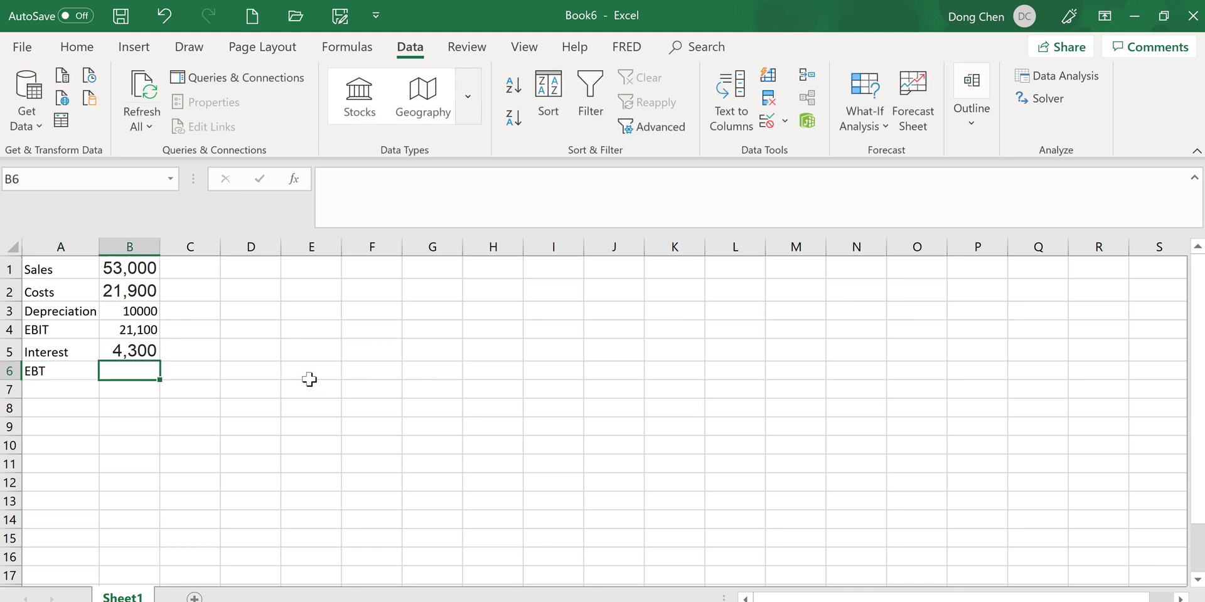
text(=)
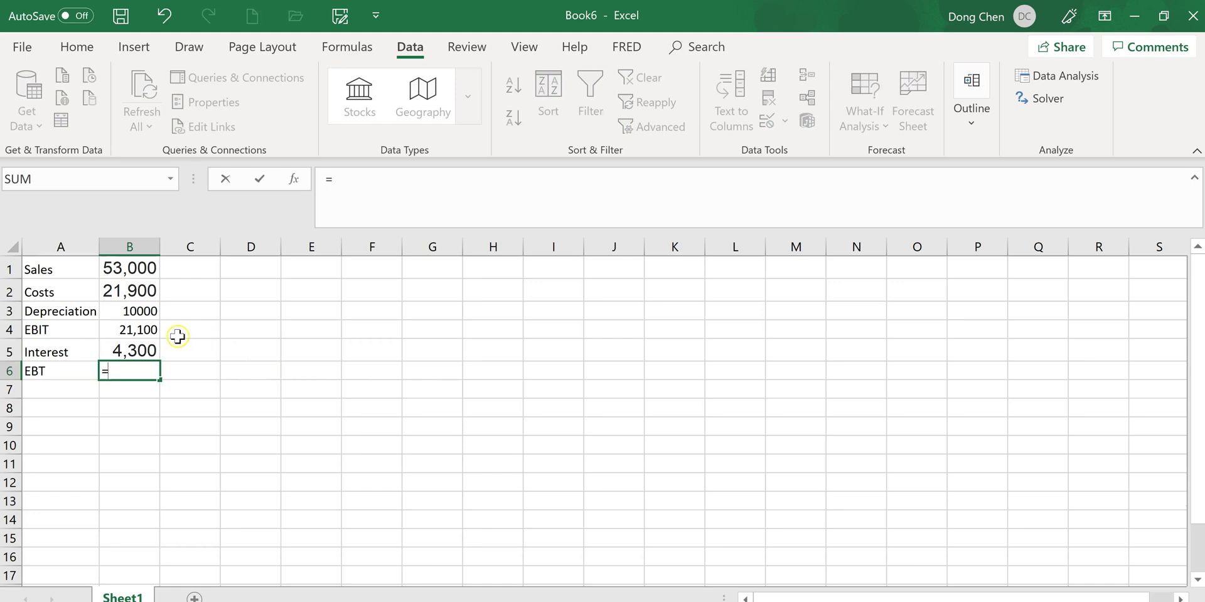
click(143, 329)
text(-)
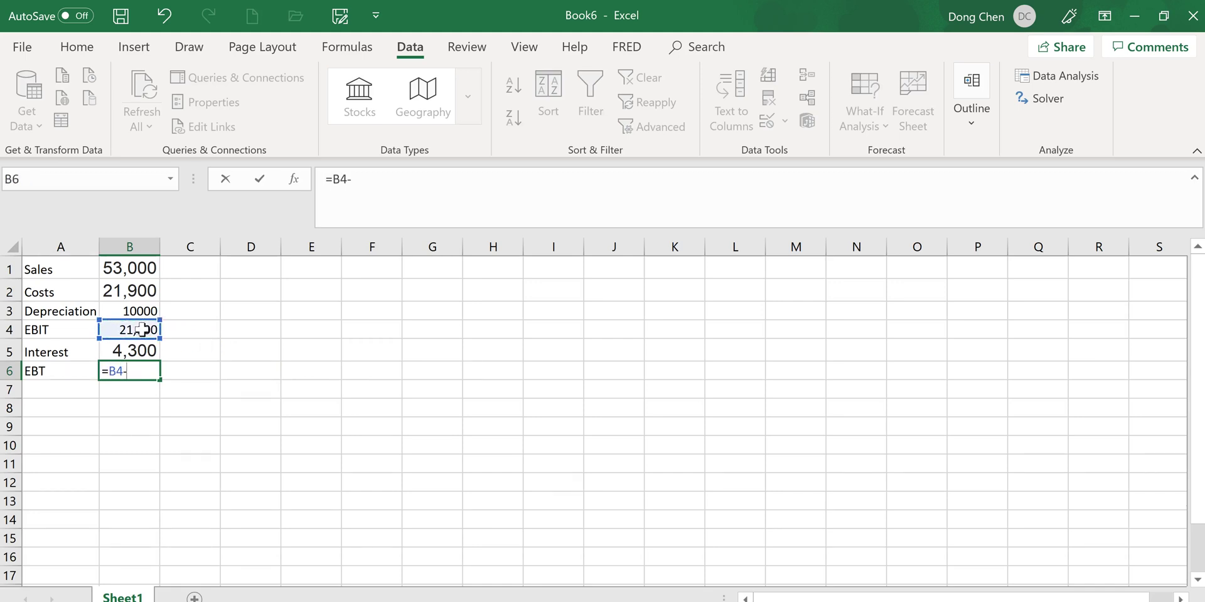
click(144, 350)
key(Return)
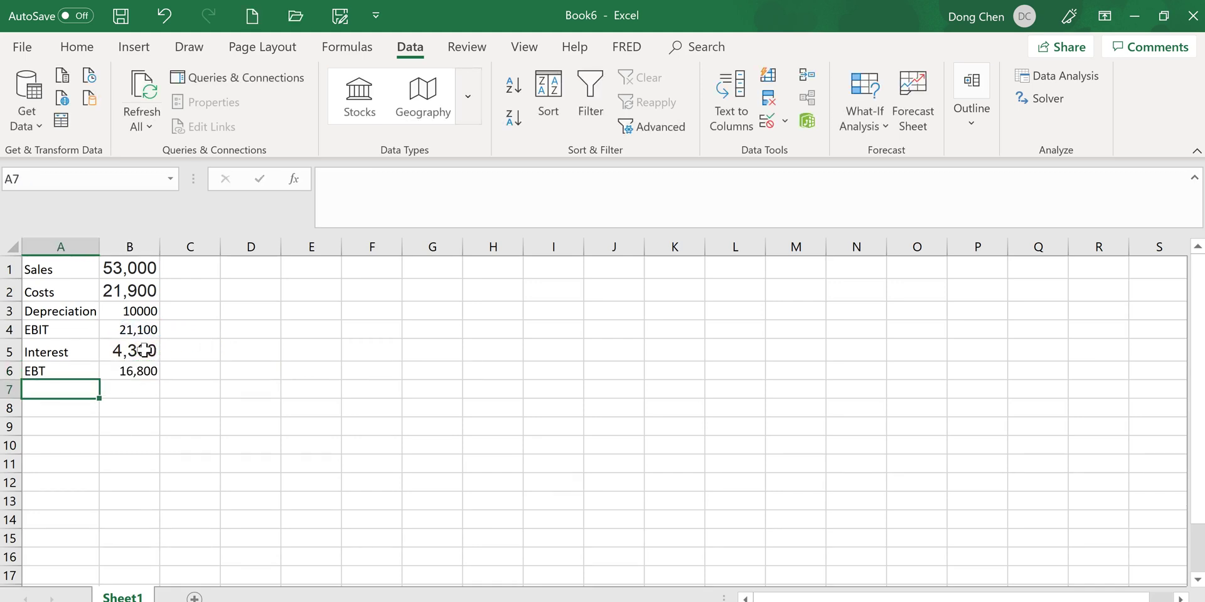
Step: Label cell A7 "Taxes" and calculate it in B7 with =35%*B6, using the tax rate from the homework problem
text(Taxes)
key(Tab)
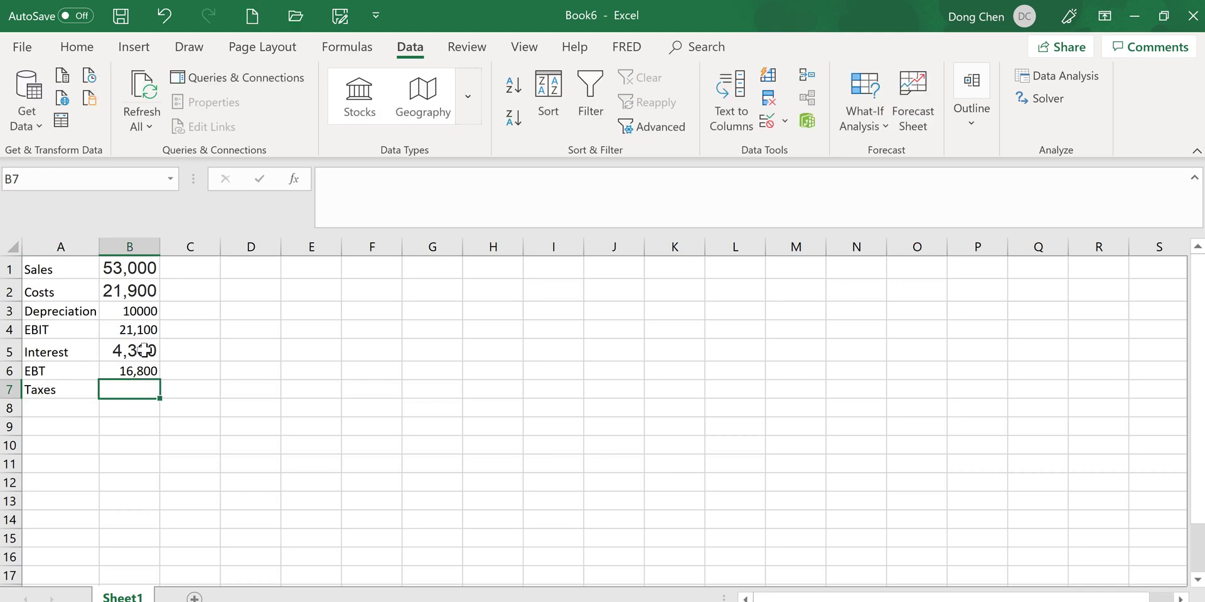
key(alt+Tab)
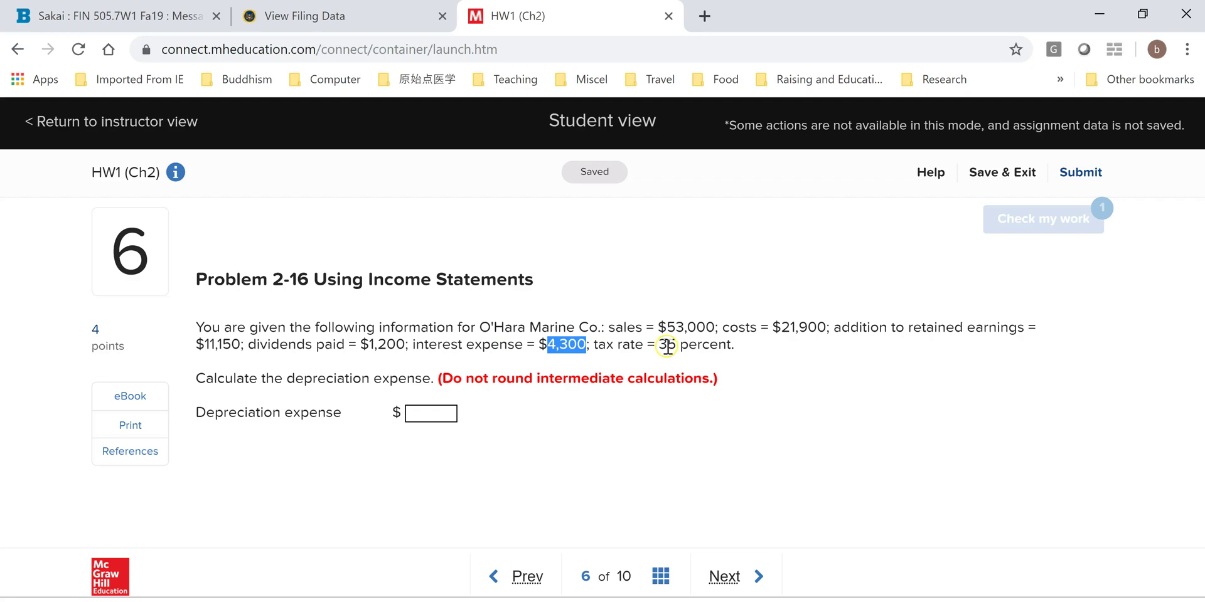
key(alt+Tab)
text(35%)
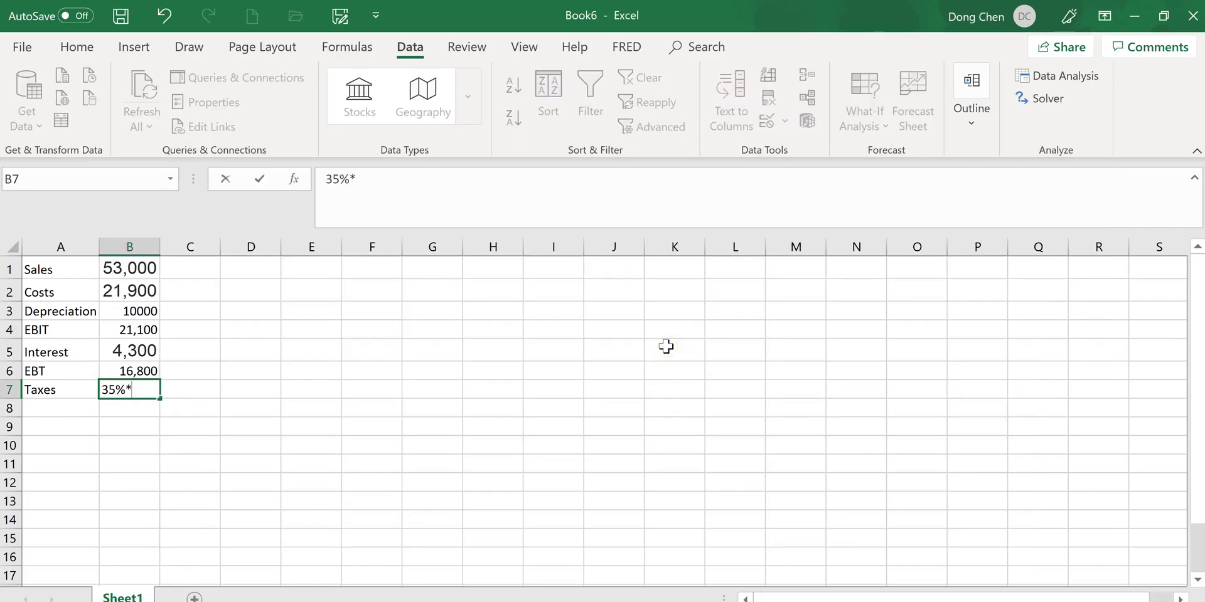
click(325, 179)
text(=)
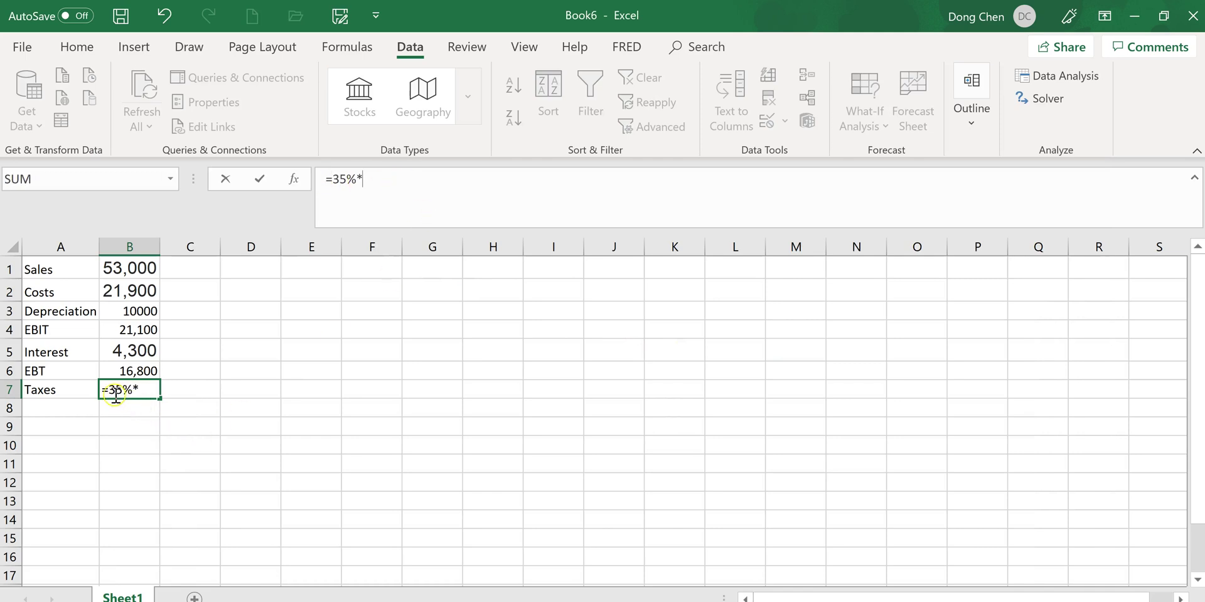
click(139, 371)
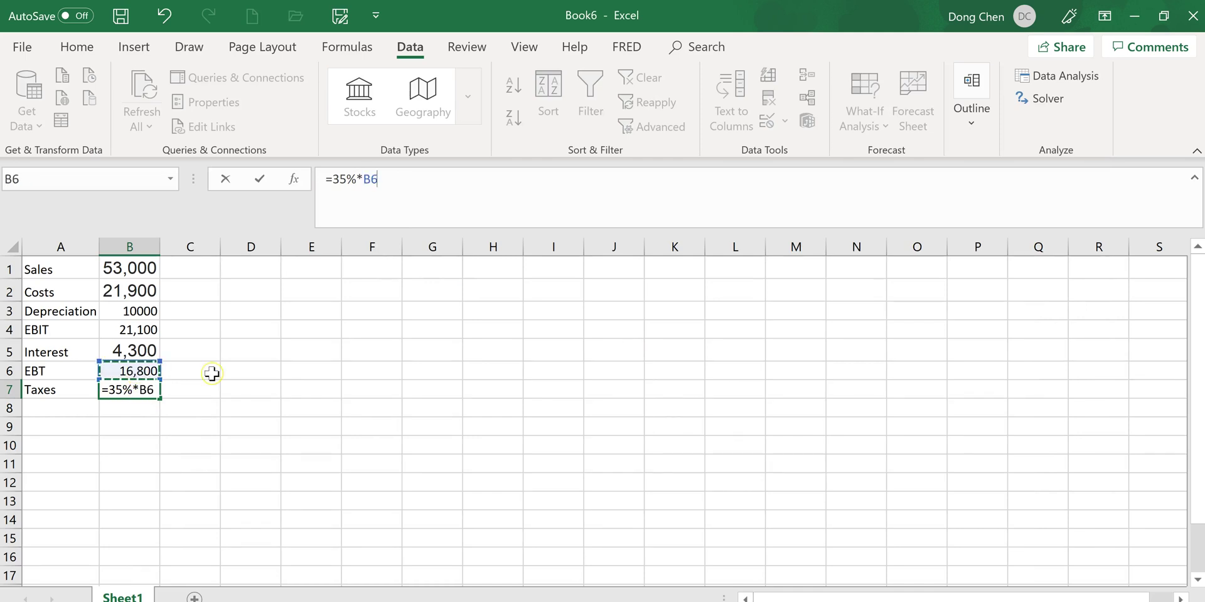
key(Return)
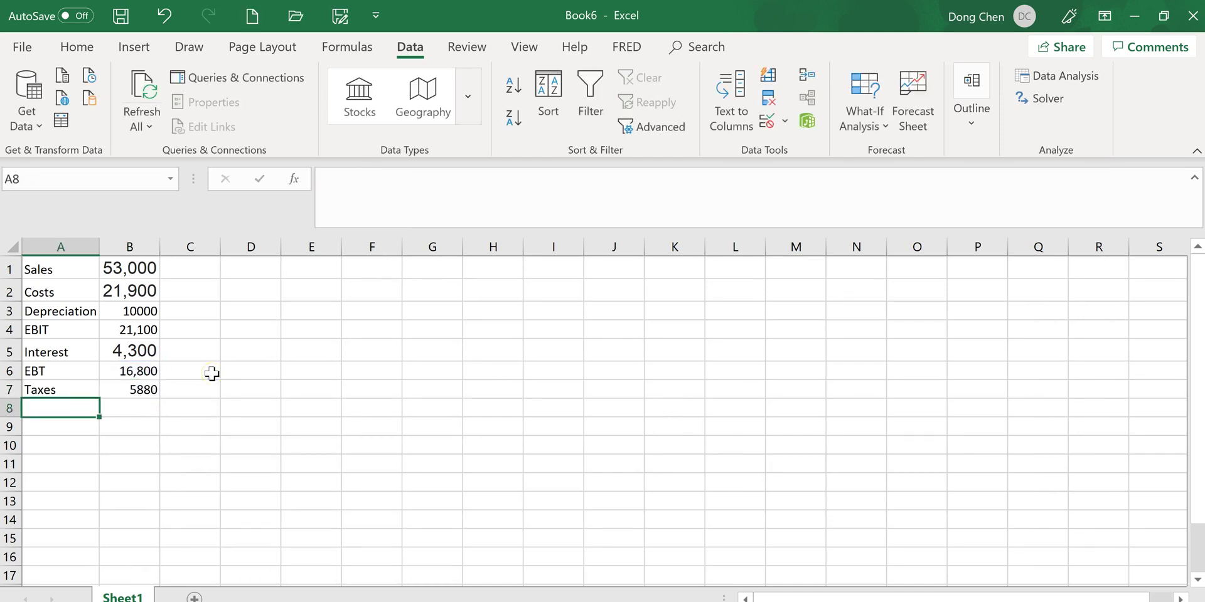
Step: Label cell A8 "NI" and calculate net income in B8 with the formula =B6-B7
text(NI)
click(152, 412)
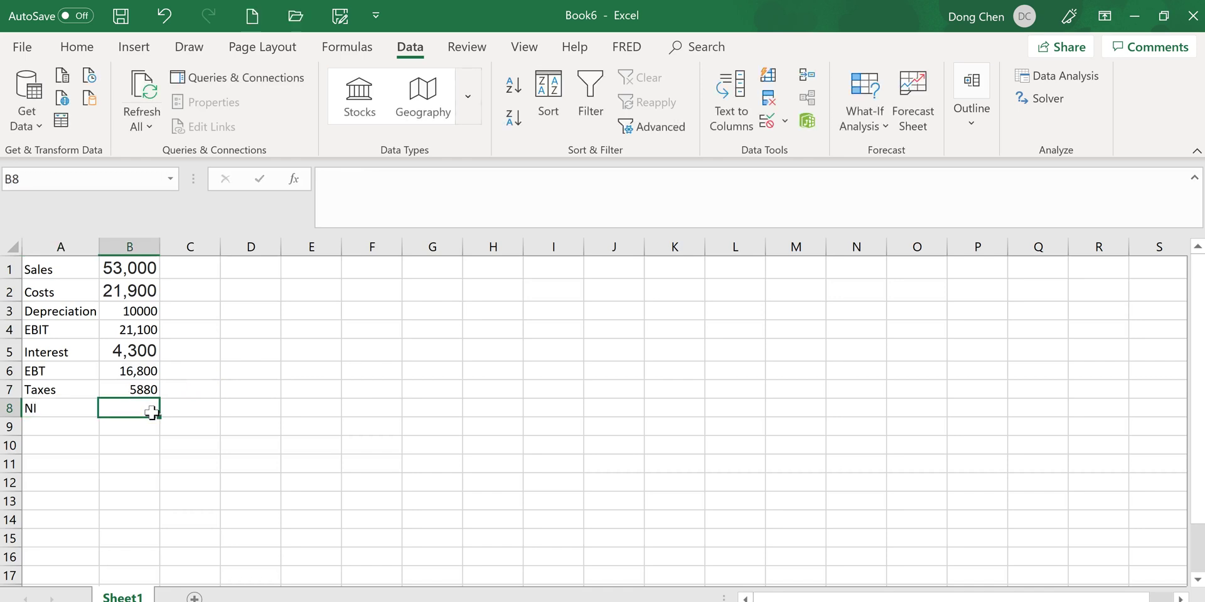
text(=)
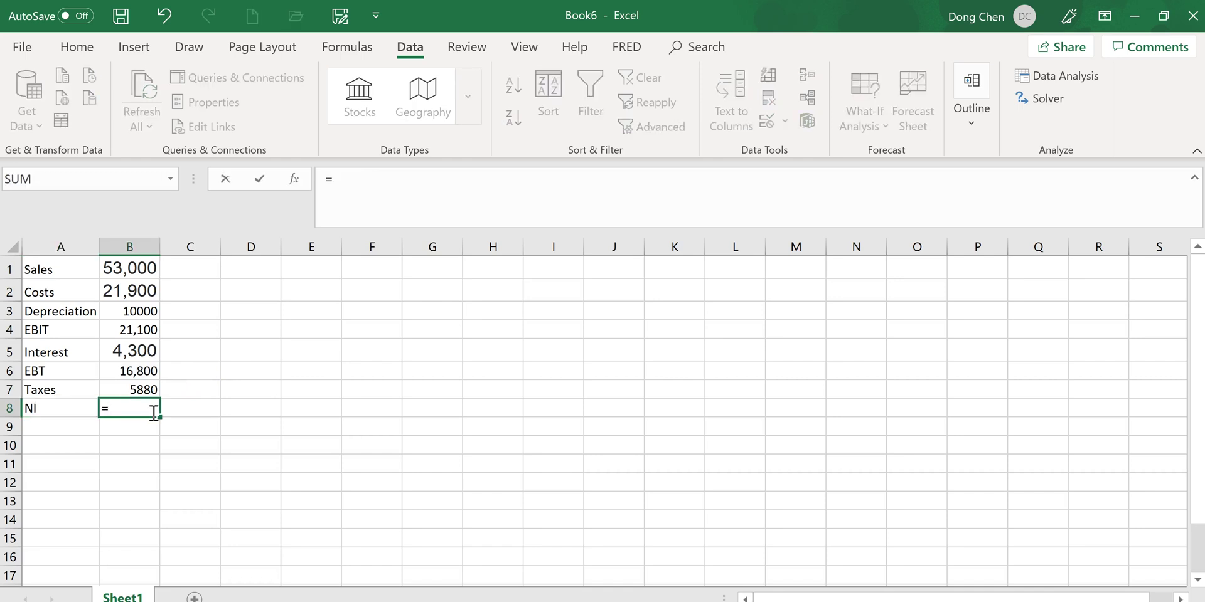
click(143, 372)
text(-)
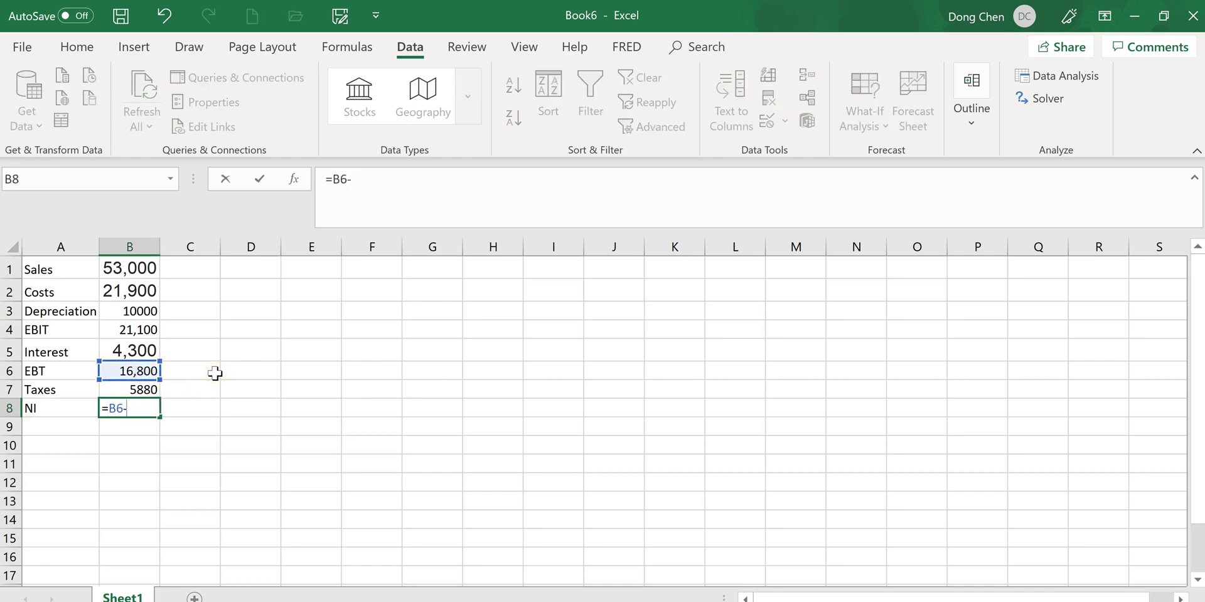
click(144, 387)
key(Return)
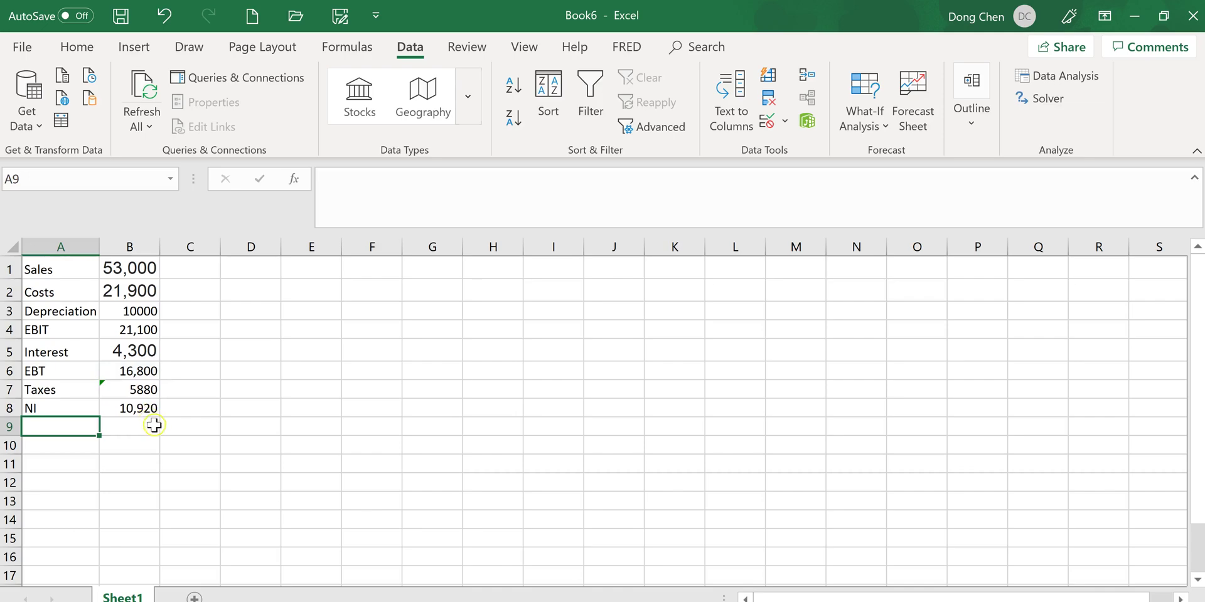
Step: Label cell A9 "Dividends" and copy the dividends paid, 1,200, from the homework problem into B9
key(alt+Tab)
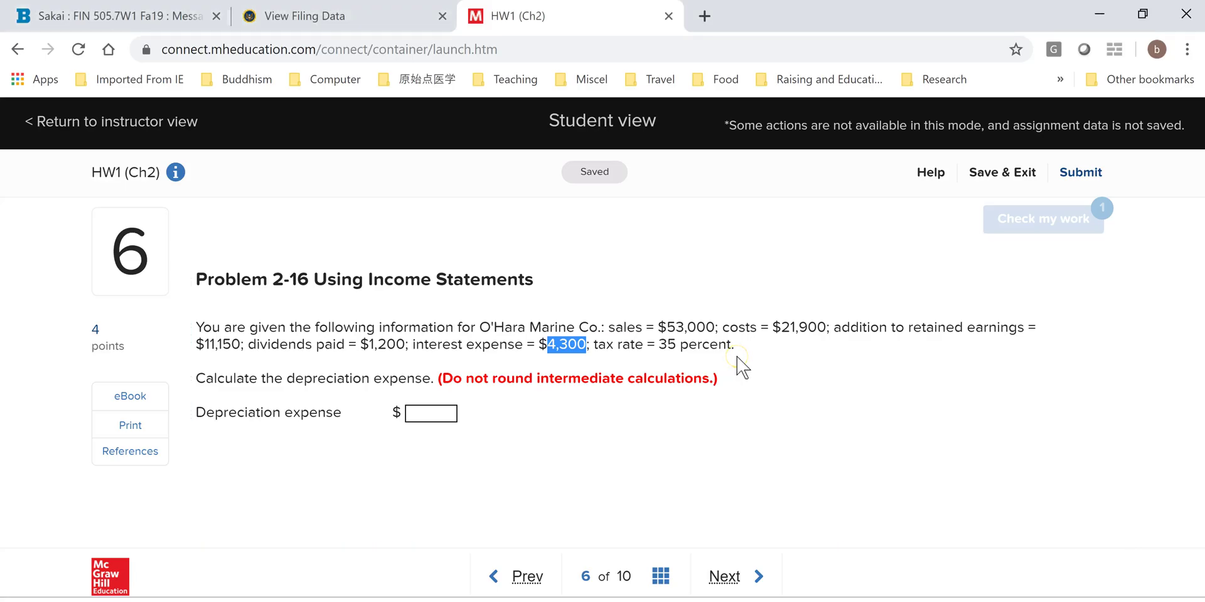
click(746, 356)
key(alt+Tab)
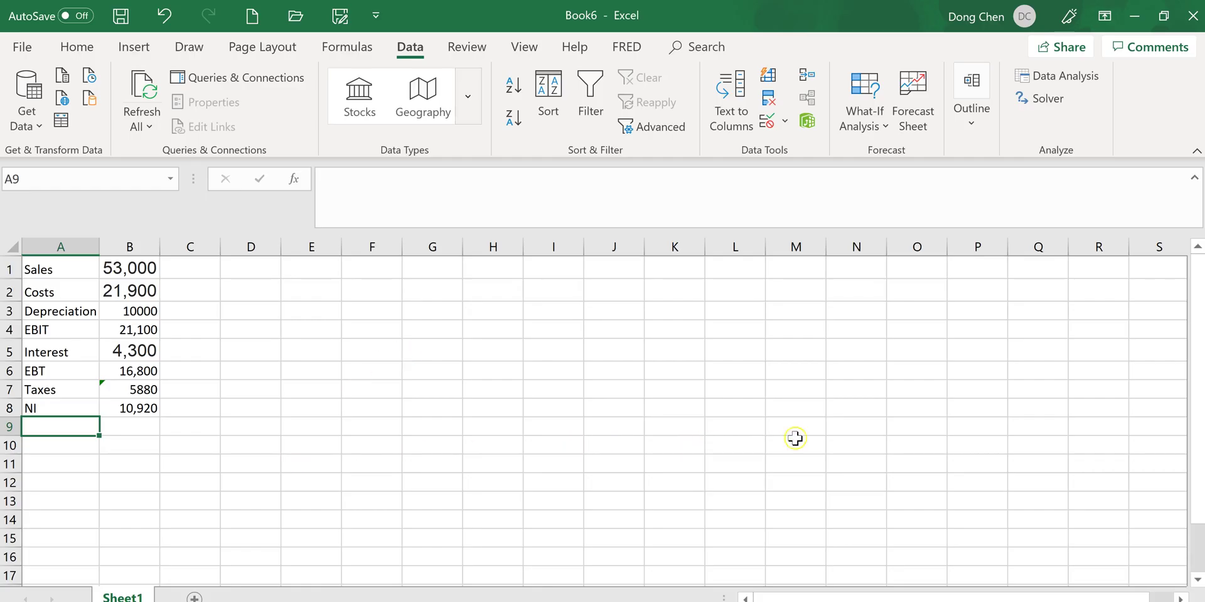
key(alt+Tab)
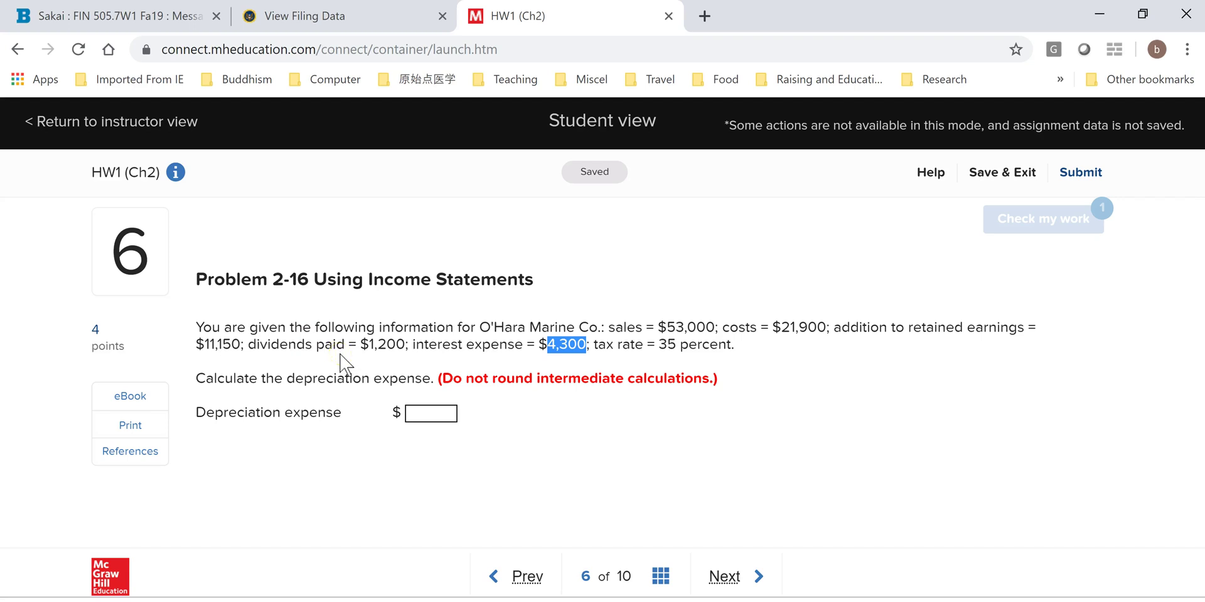
key(alt+Tab)
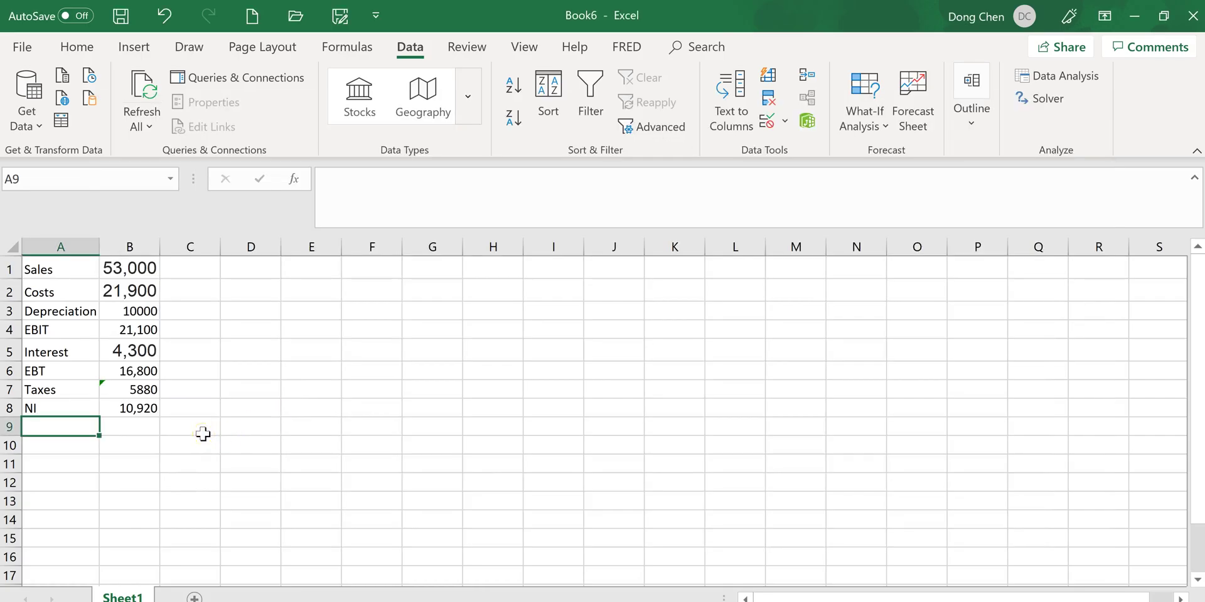
text(Dividends)
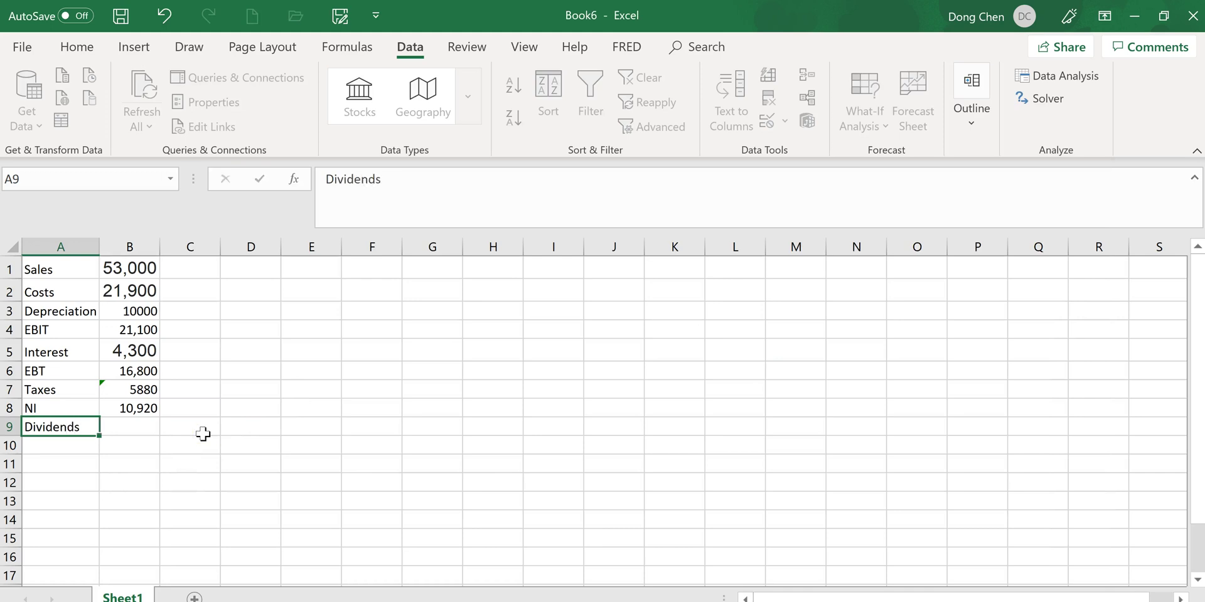
key(Tab)
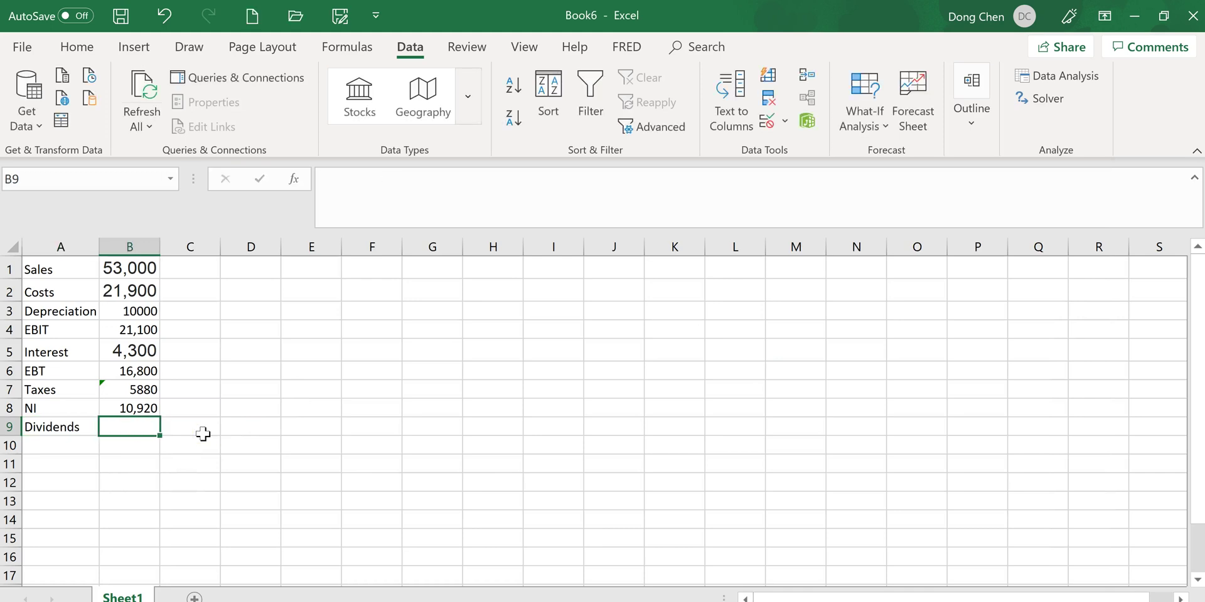
key(alt+Tab)
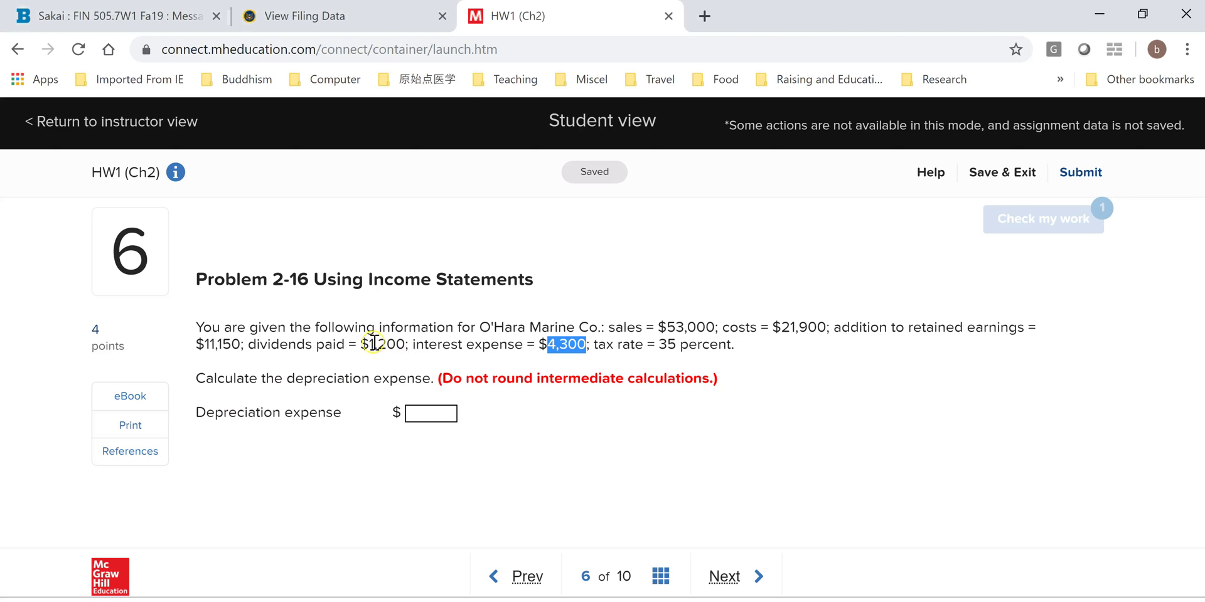
drag(370, 345, 407, 346)
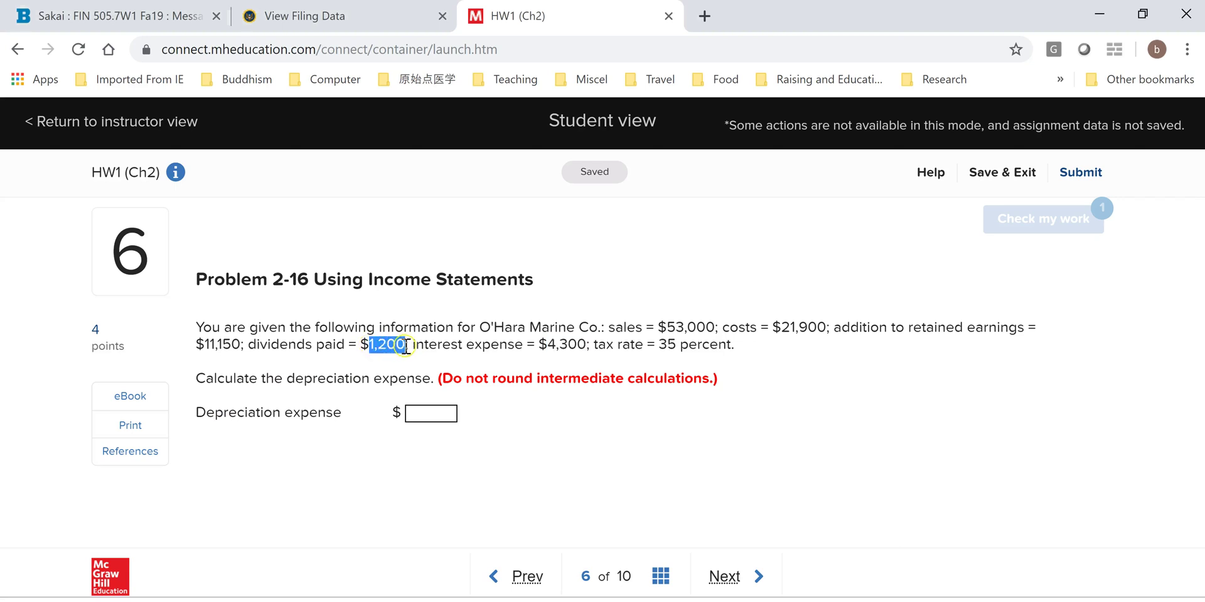
key(ctrl+c)
key(alt+Tab)
key(ctrl+v)
key(Return)
Step: Label cell A10 "Add to RE" and copy the addition to retained earnings, 11,150, from the homework problem into B10
click(73, 445)
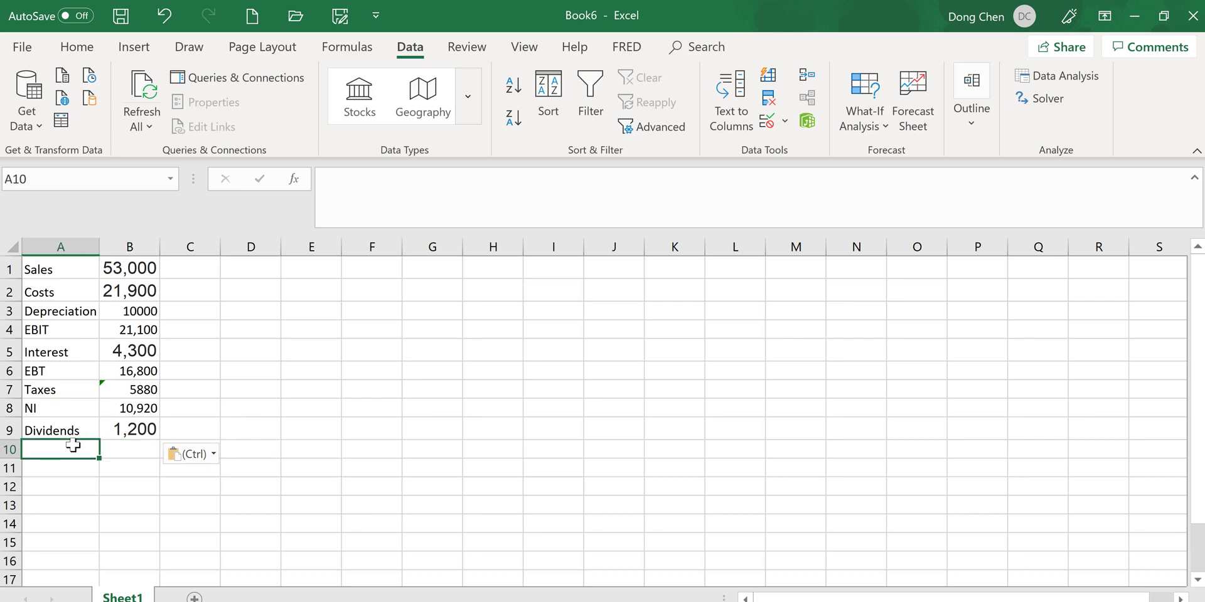
text(Add to RE)
key(Tab)
key(alt+Tab)
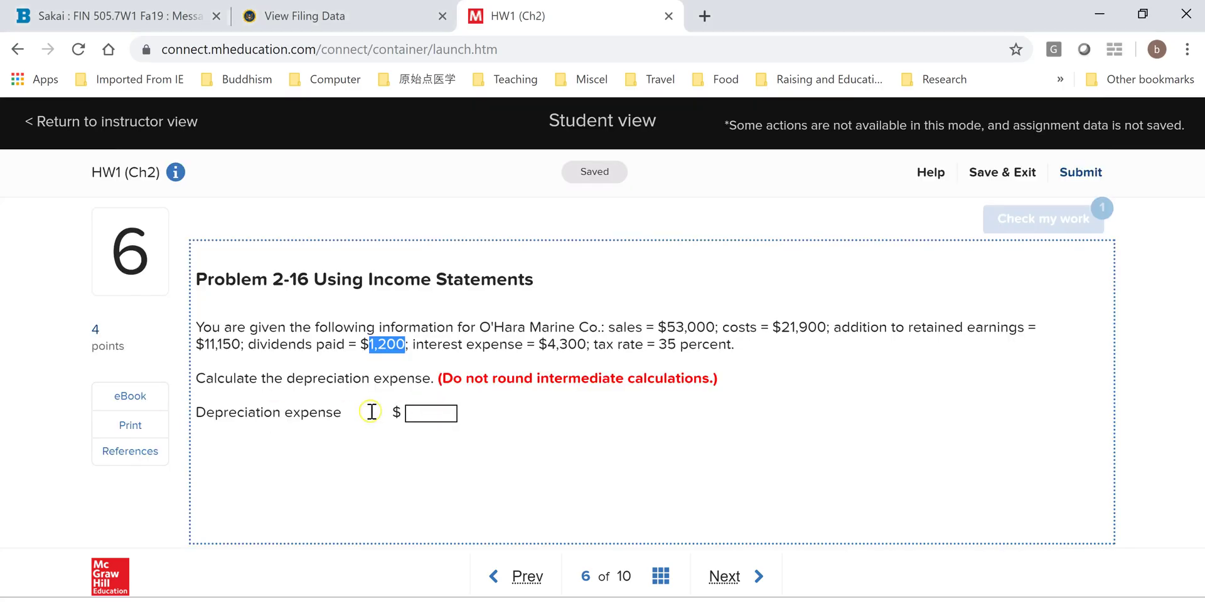
click(235, 344)
drag(240, 345, 210, 344)
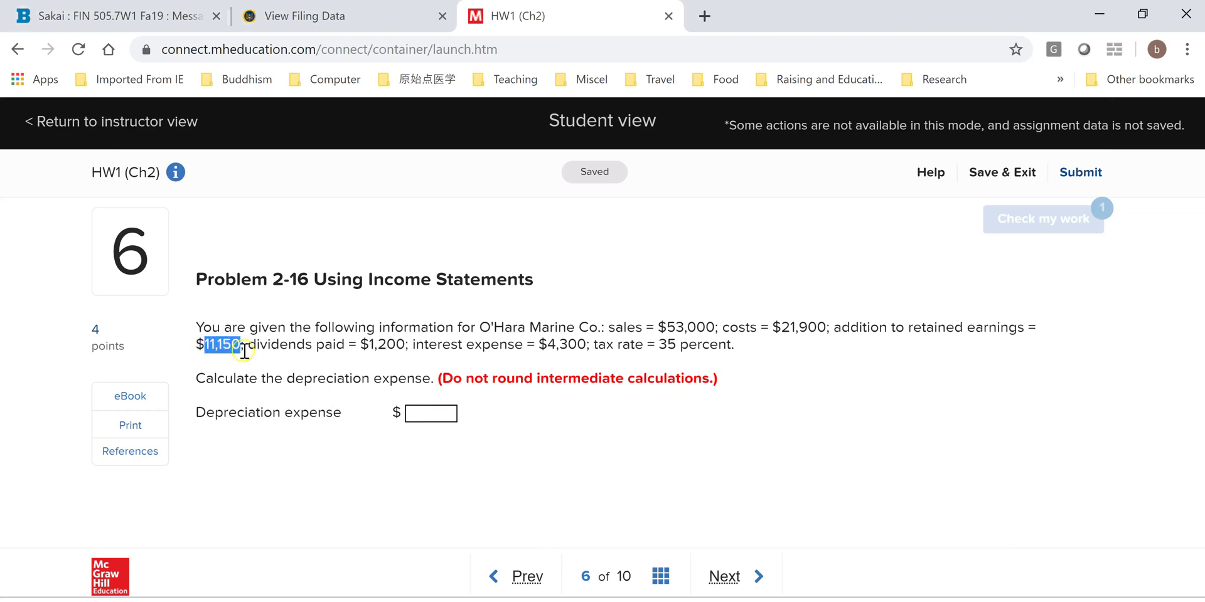
key(ctrl+c)
key(alt+Tab)
key(ctrl+v)
key(Return)
Step: Label cell A11 "NI (true)" and calculate it in B11 with the formula =B9+B10
click(60, 474)
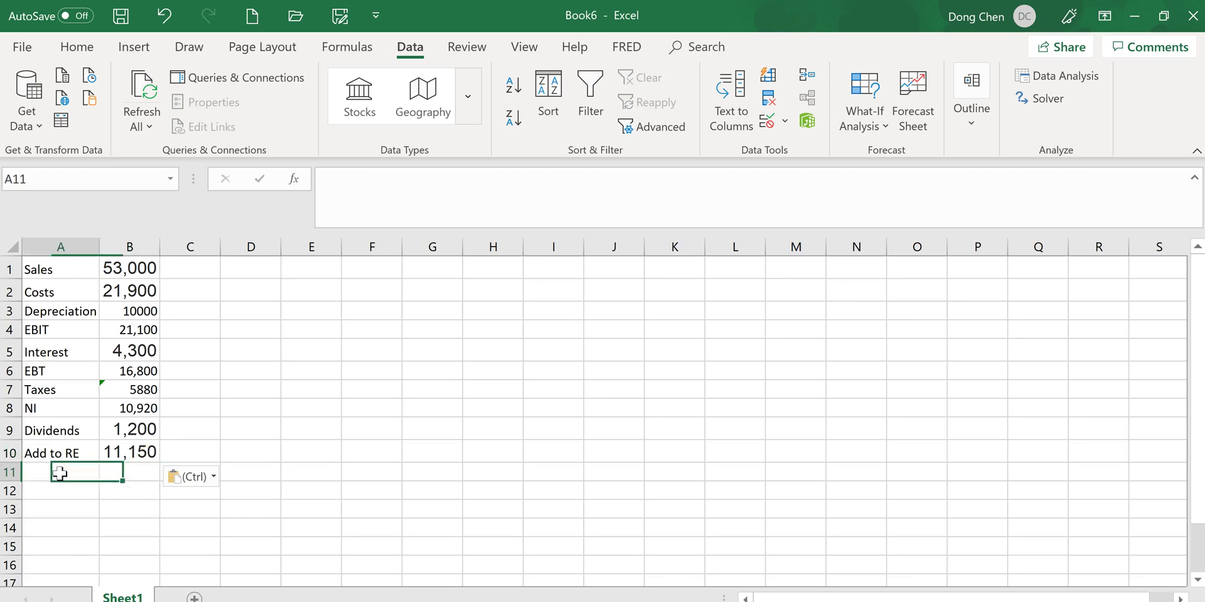
text(NI (true)
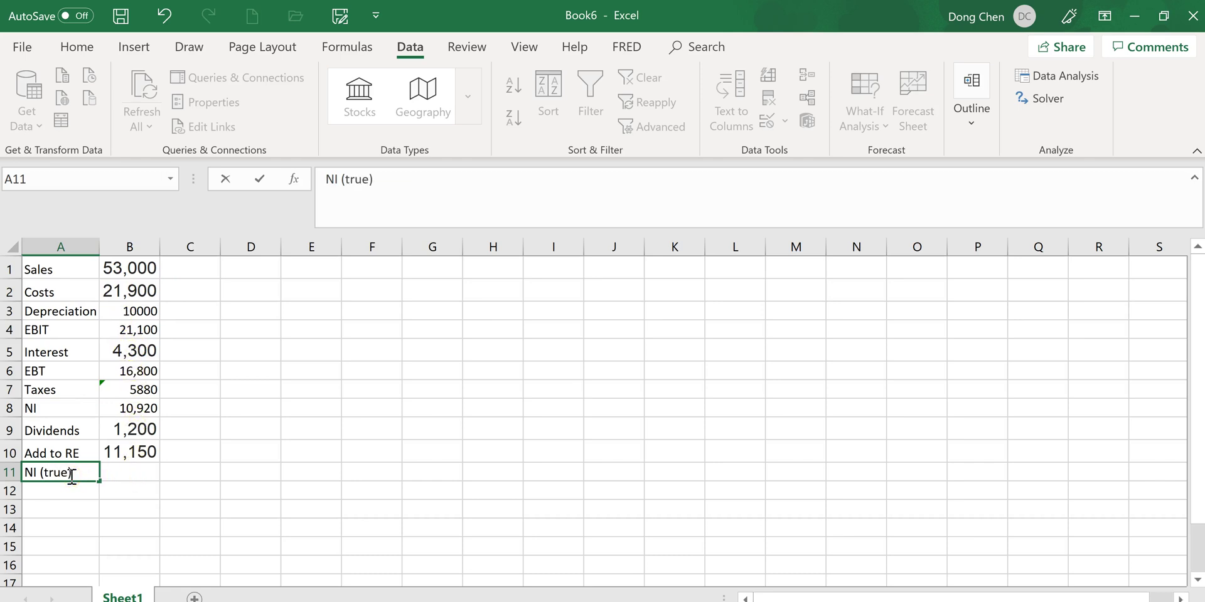
key(Tab)
text(=)
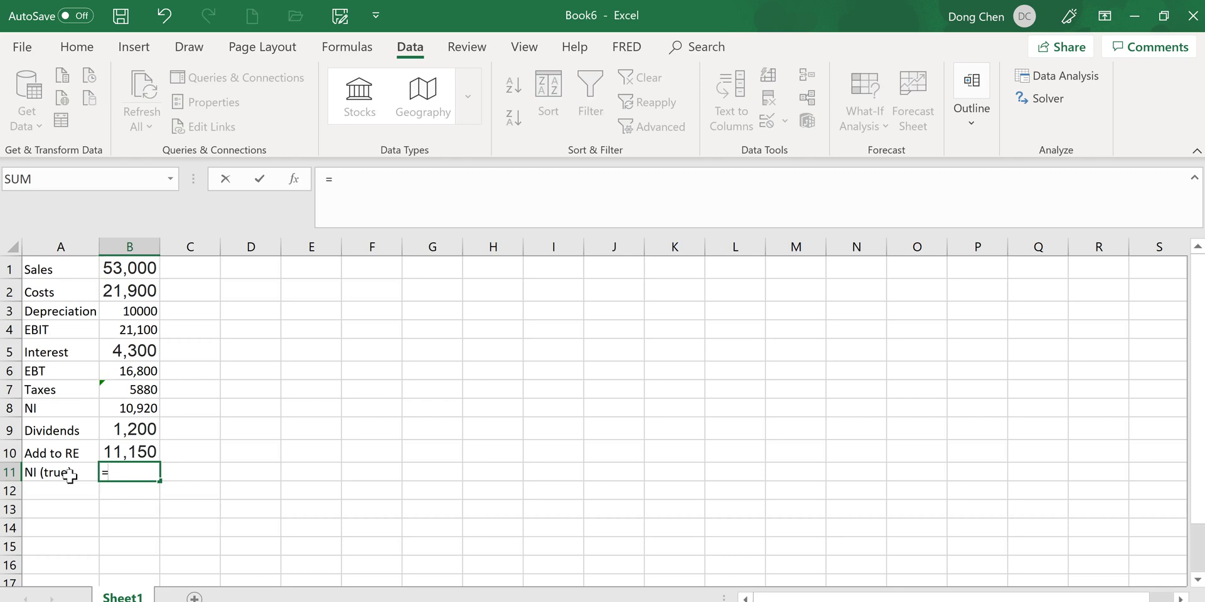
click(149, 429)
text(+)
click(133, 451)
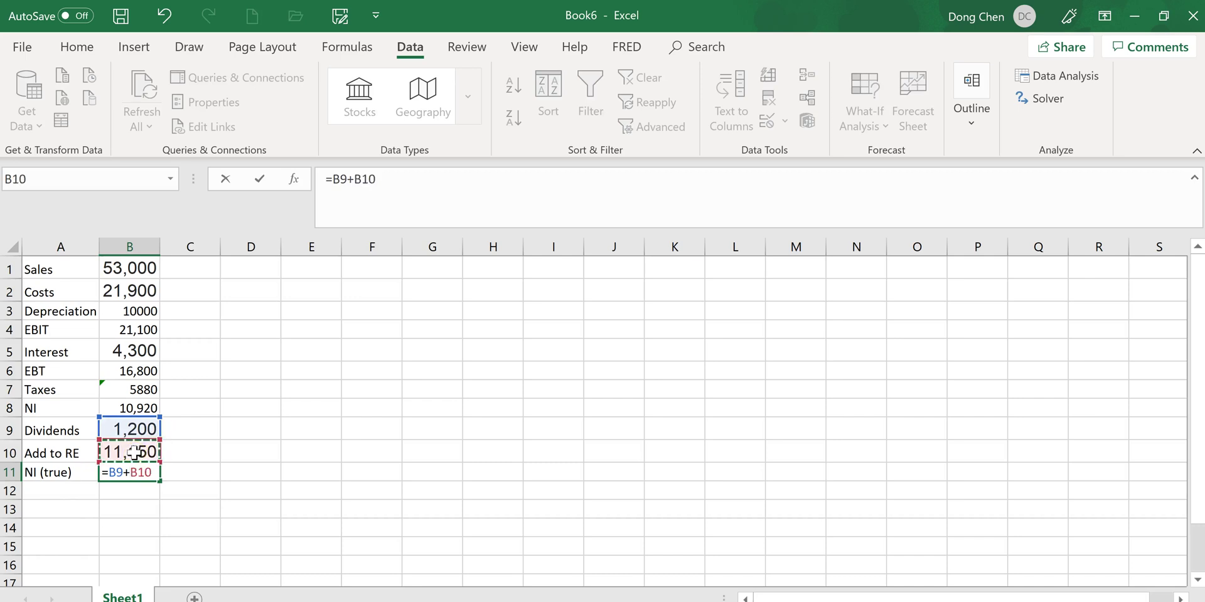
key(Return)
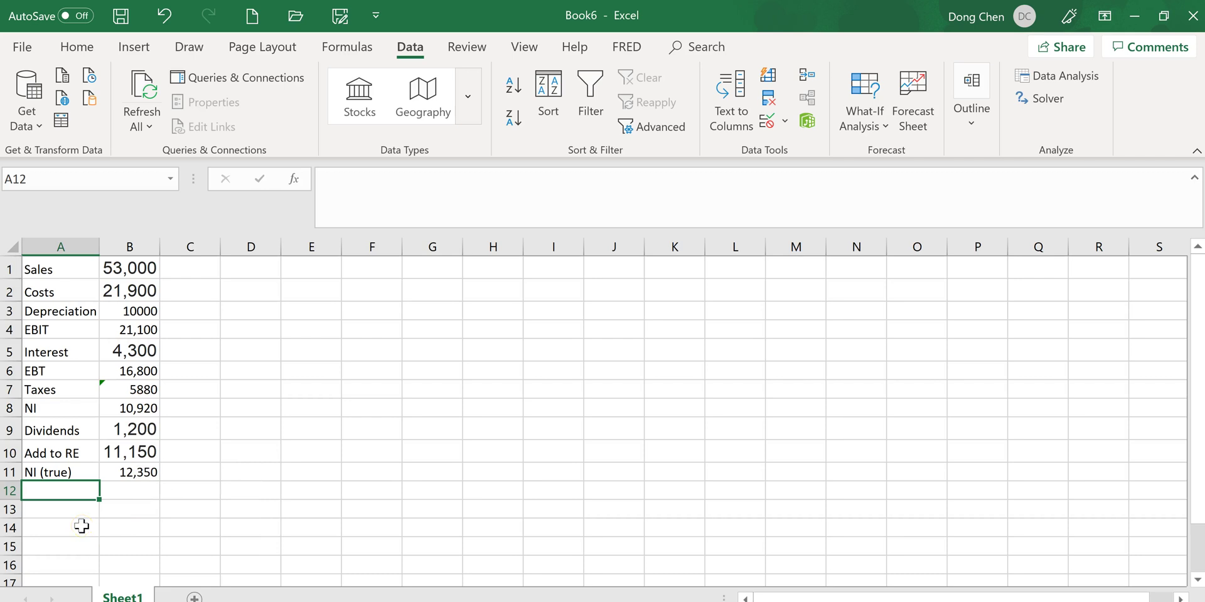
text(D)
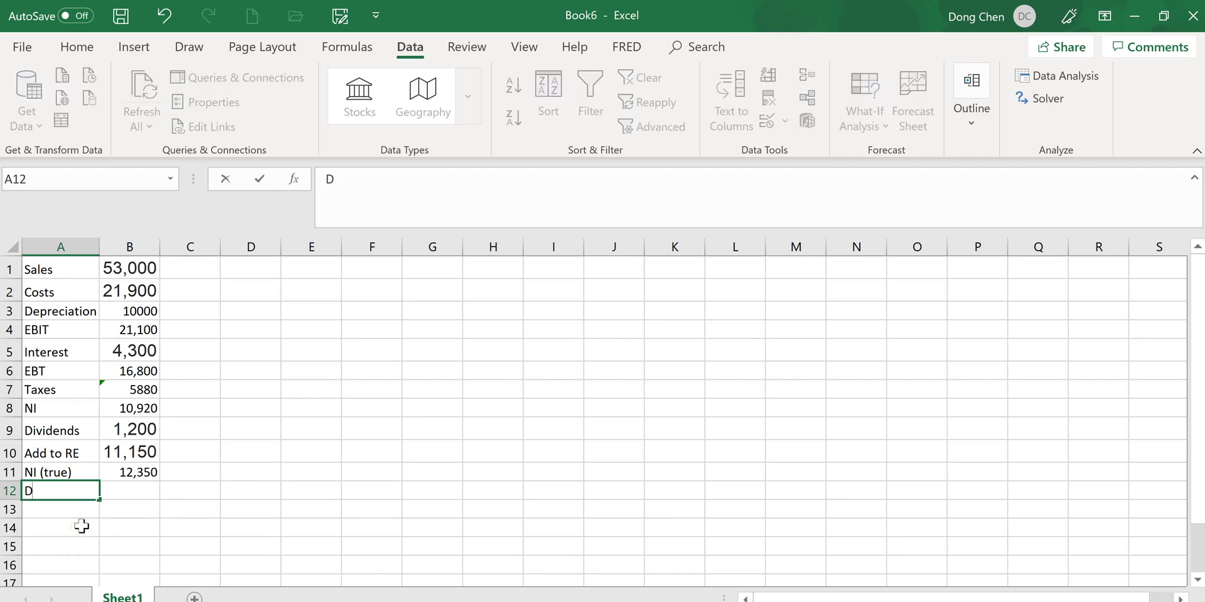
text(i)
key(BackSpace)
click(156, 494)
Step: Run Goal Seek to bring net income in B8 to 12350 by changing the depreciation cell B3, and accept the solution
click(134, 472)
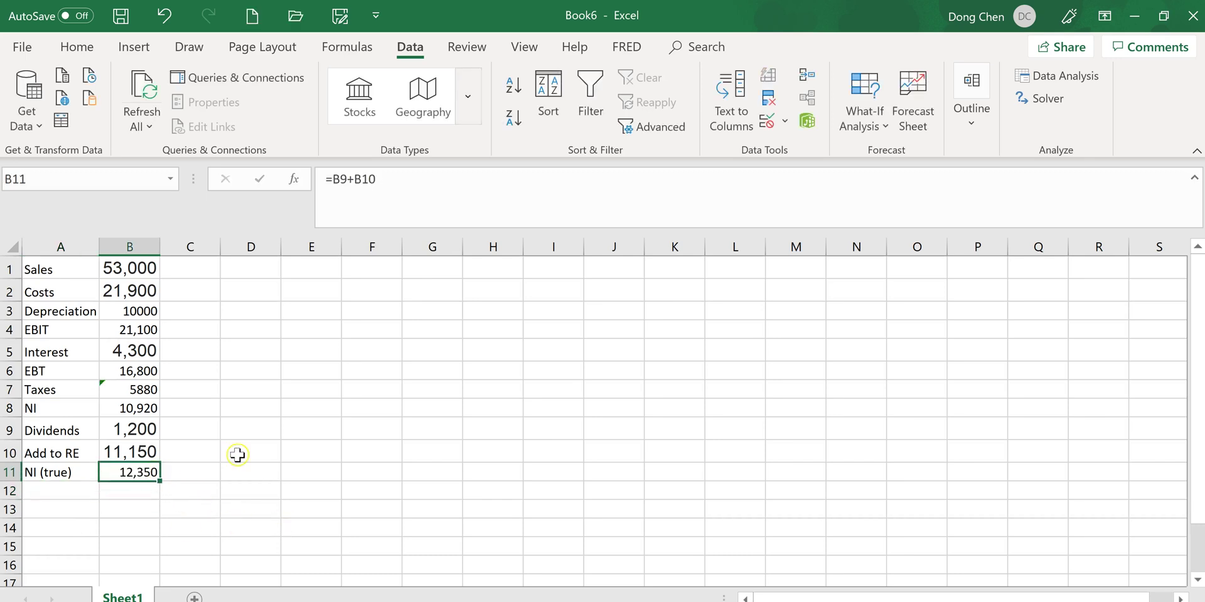
click(148, 409)
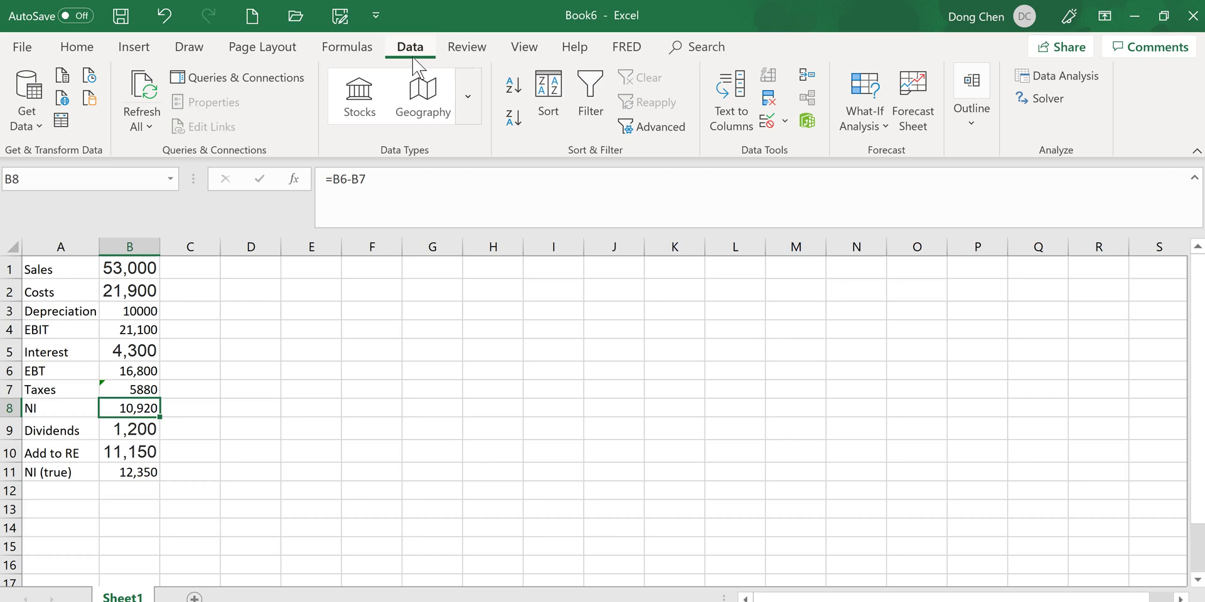
click(864, 126)
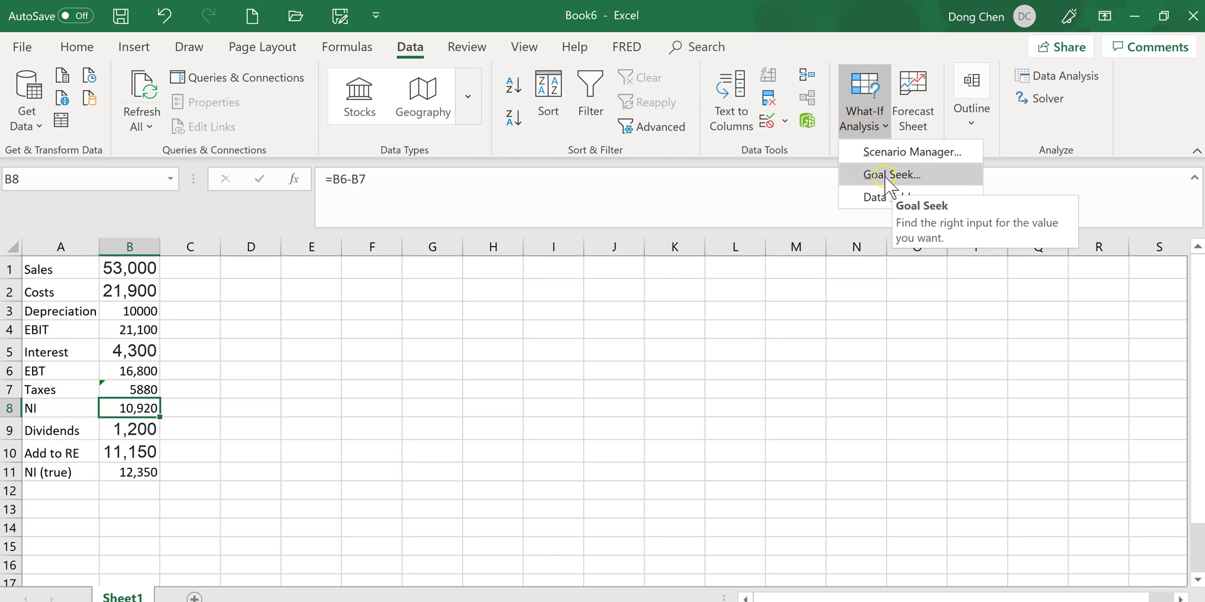
click(884, 176)
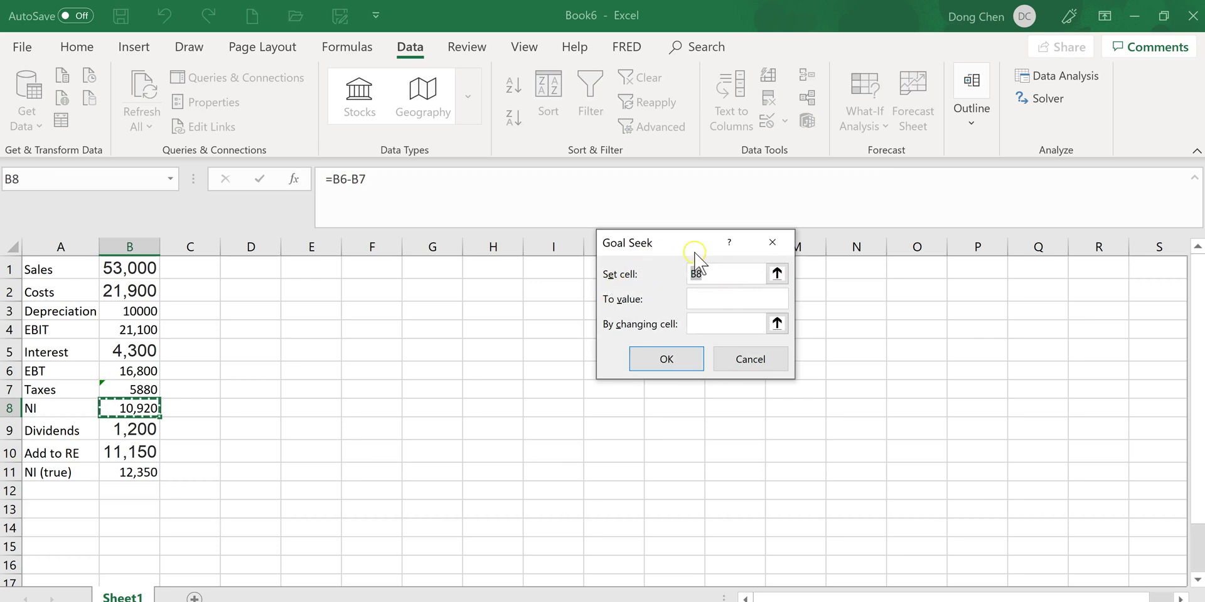
drag(687, 247, 546, 250)
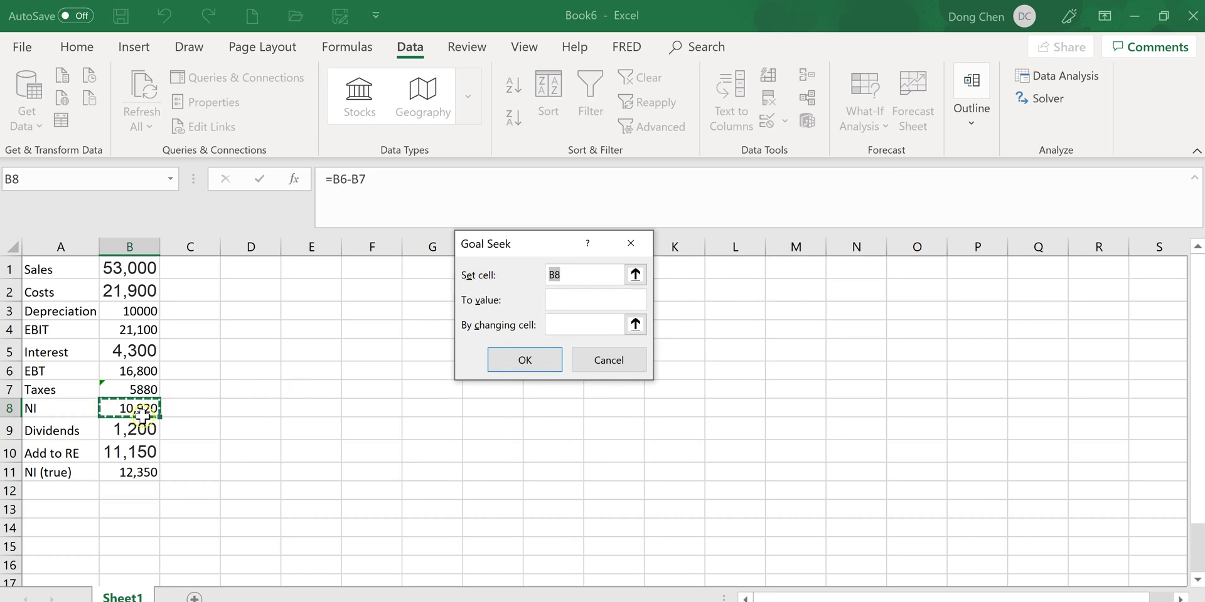
click(552, 300)
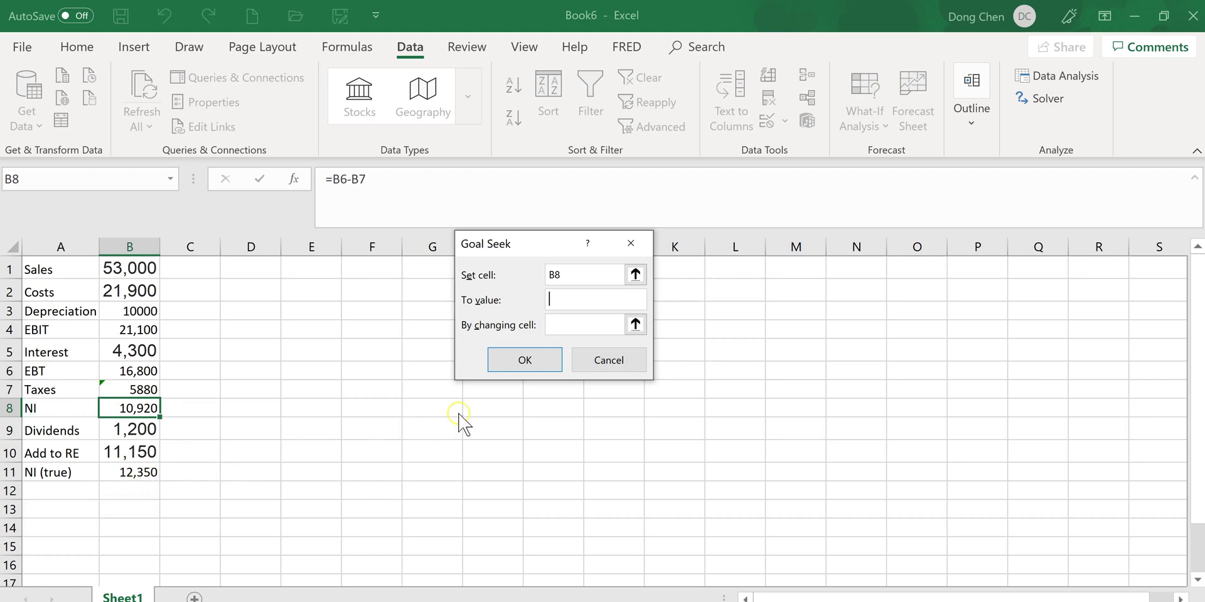
click(566, 300)
click(135, 474)
click(558, 299)
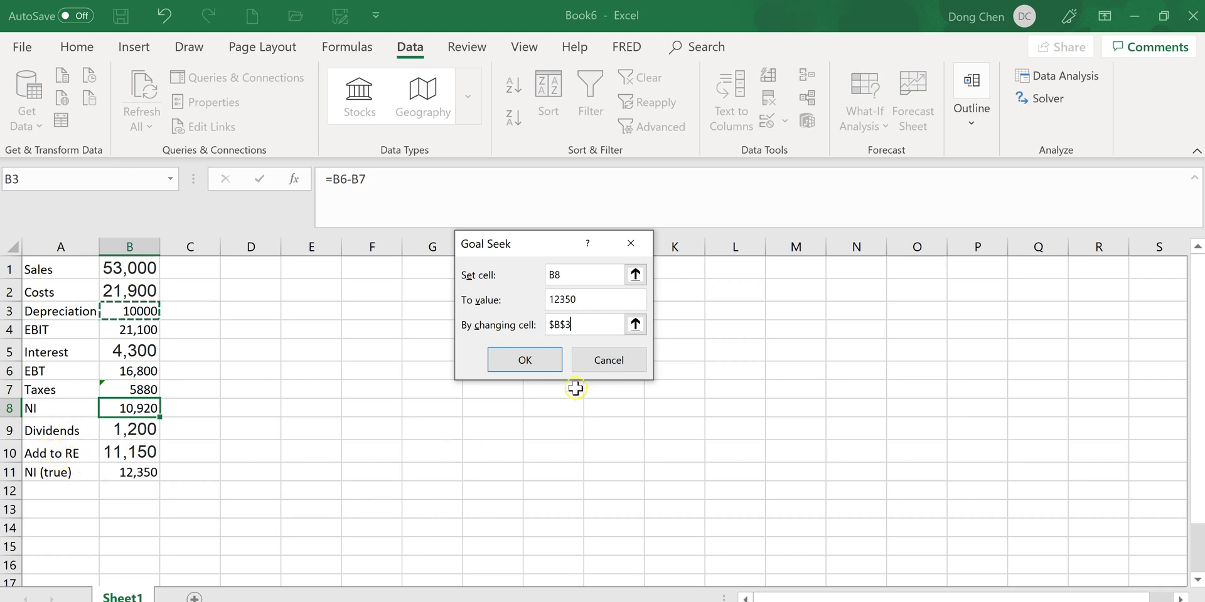
click(525, 361)
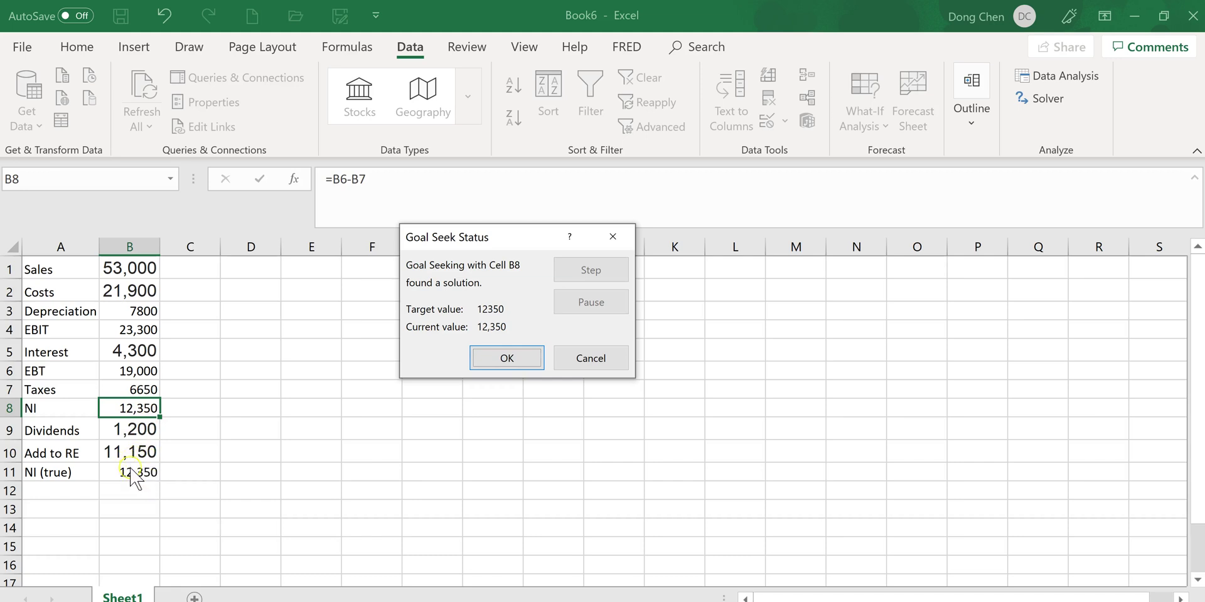
click(504, 359)
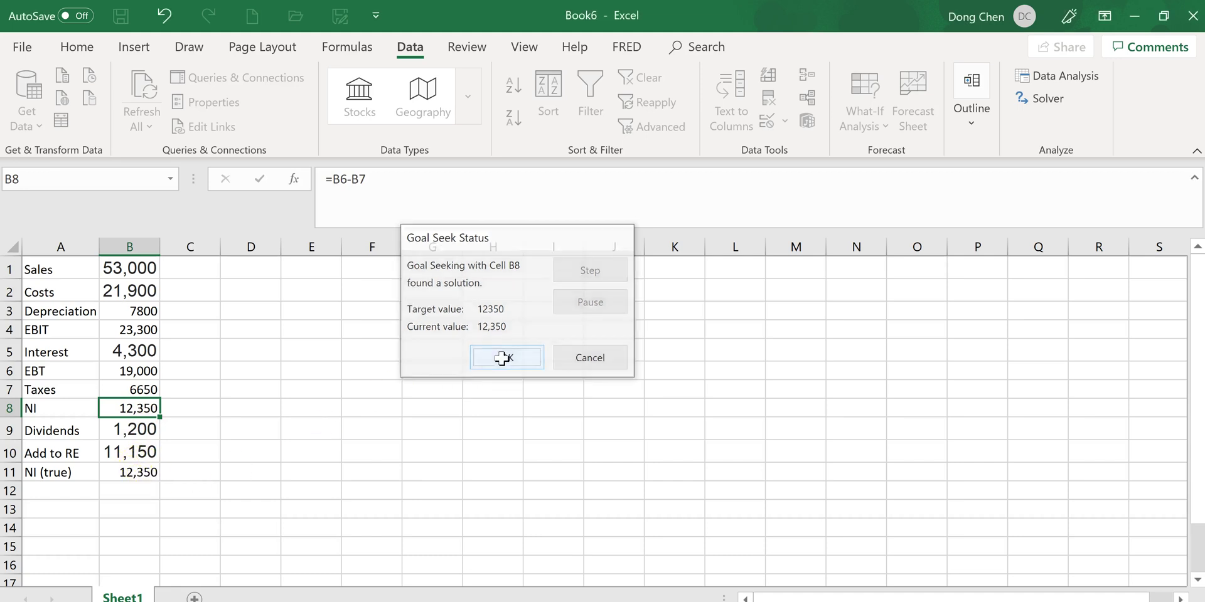
Step: Copy the depreciation result from B3 into the Depreciation expense answer of Problem 2-16 in the browser and check the work
click(142, 312)
key(ctrl+c)
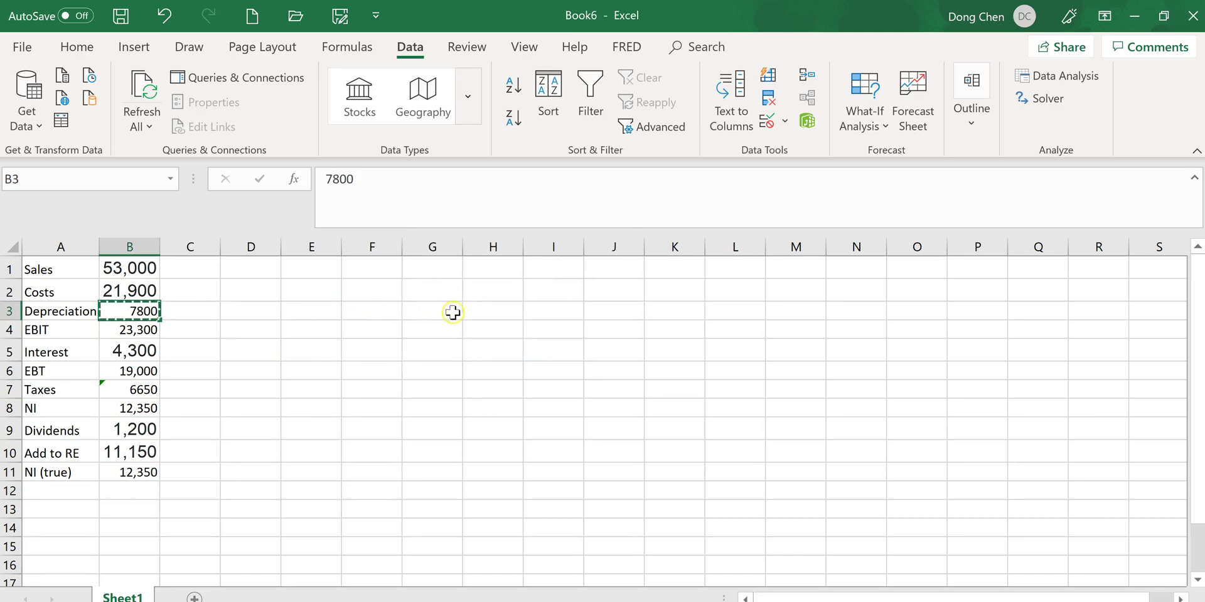
key(alt+Tab)
click(447, 415)
key(ctrl+v)
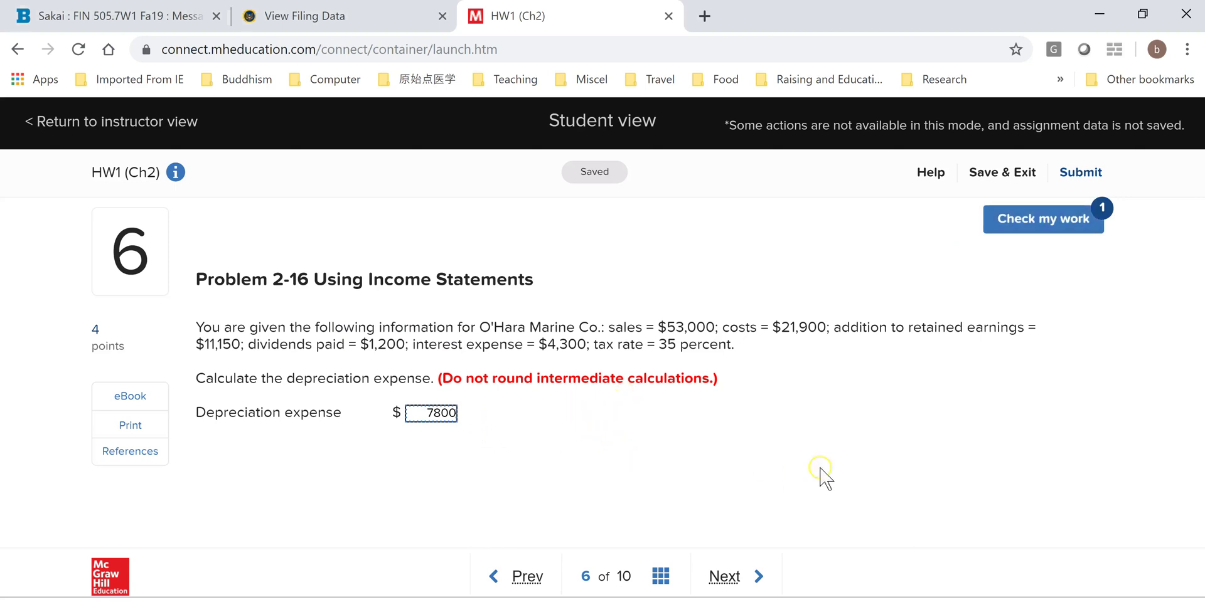
click(1071, 232)
click(742, 411)
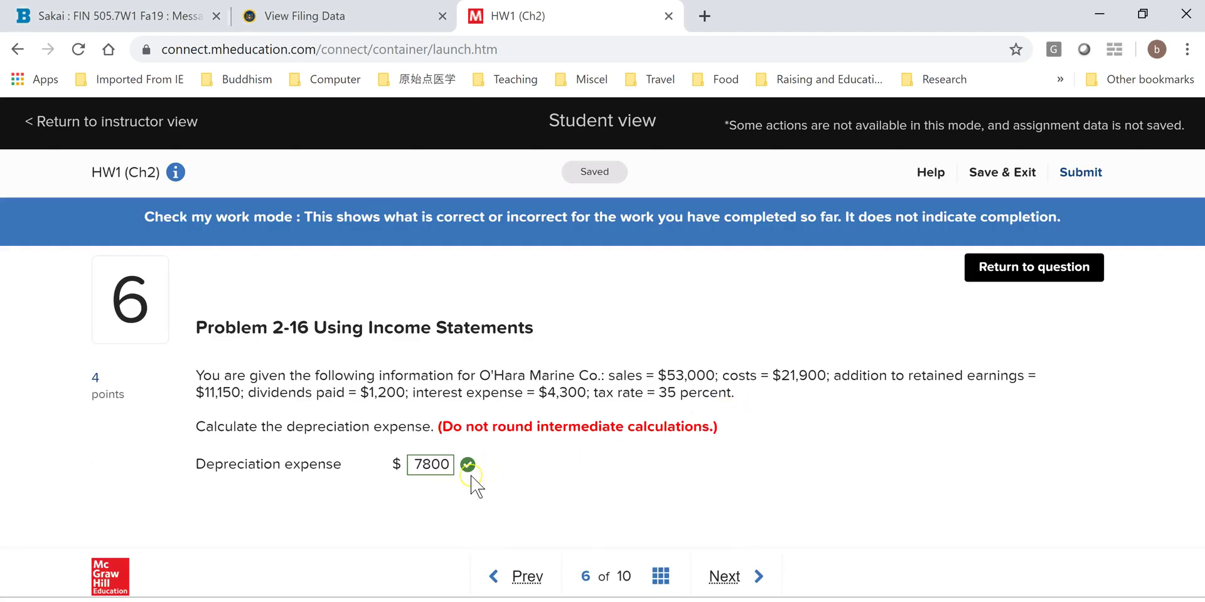
Step: Back in Excel, copy the income statement range A1:B8 to F1 and clear the copied depreciation value in G3
key(alt+Tab)
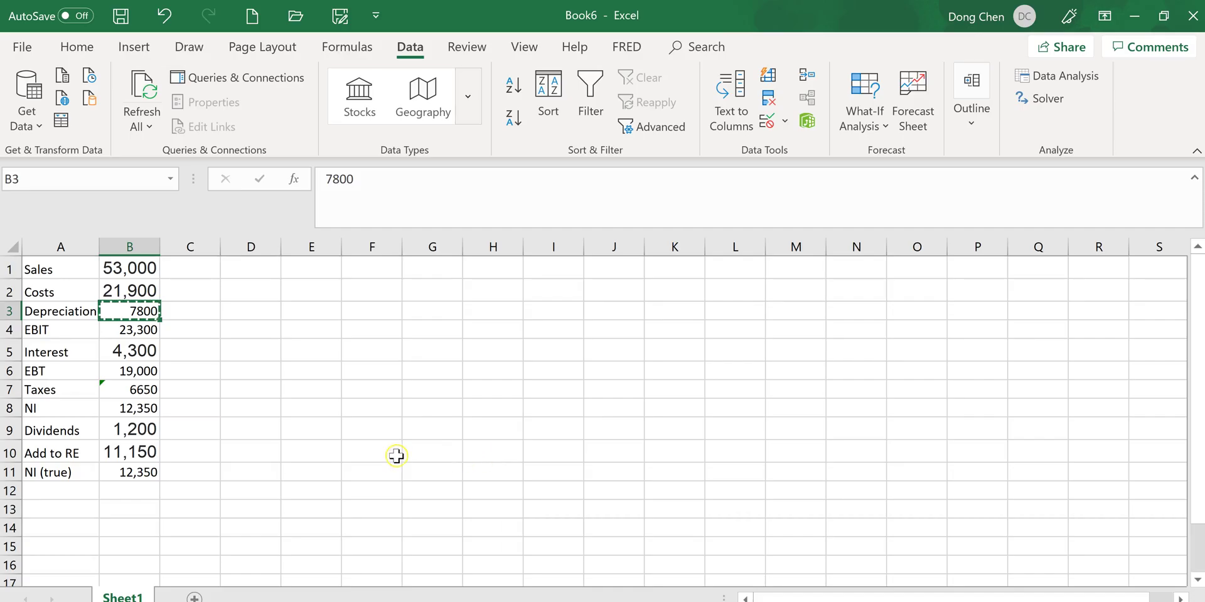
click(253, 474)
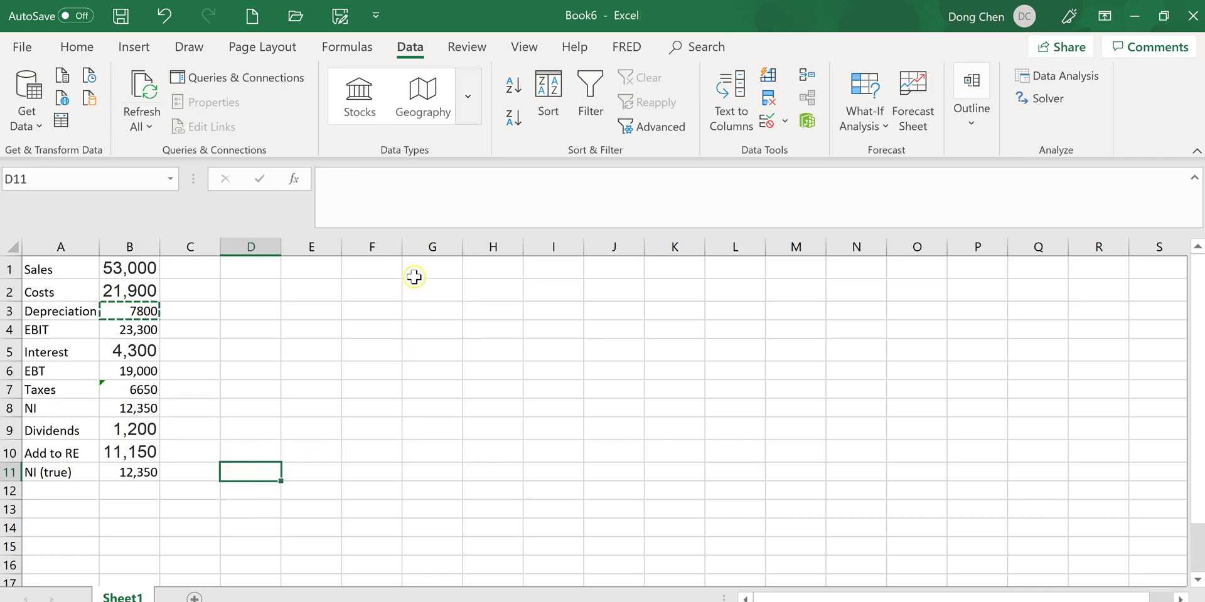
click(369, 267)
text(SA)
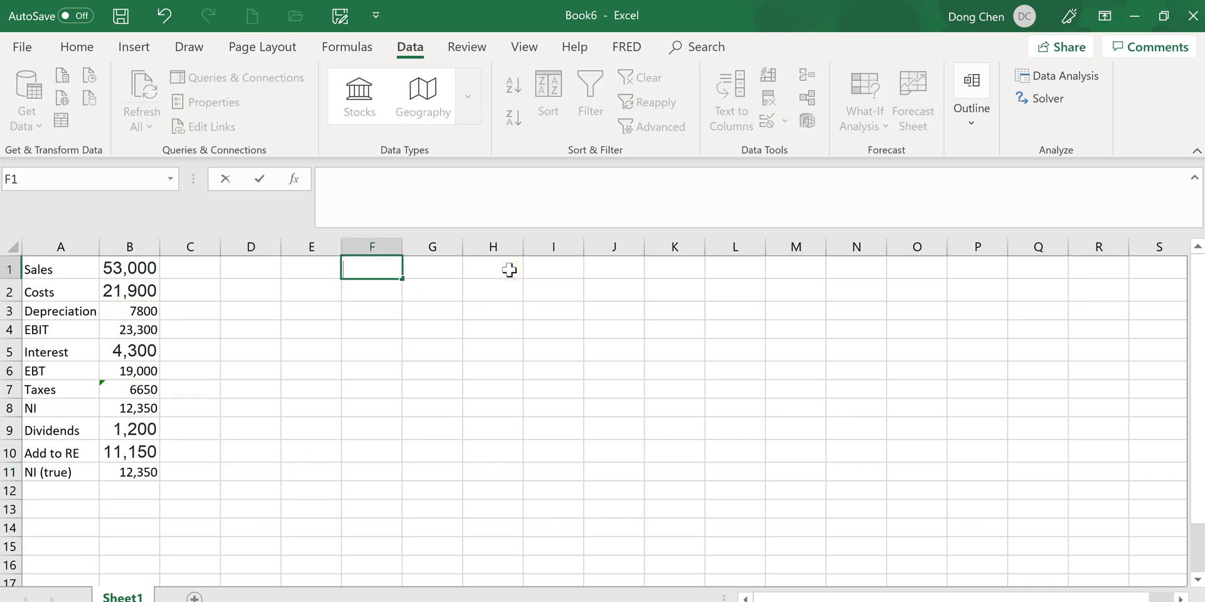
click(79, 267)
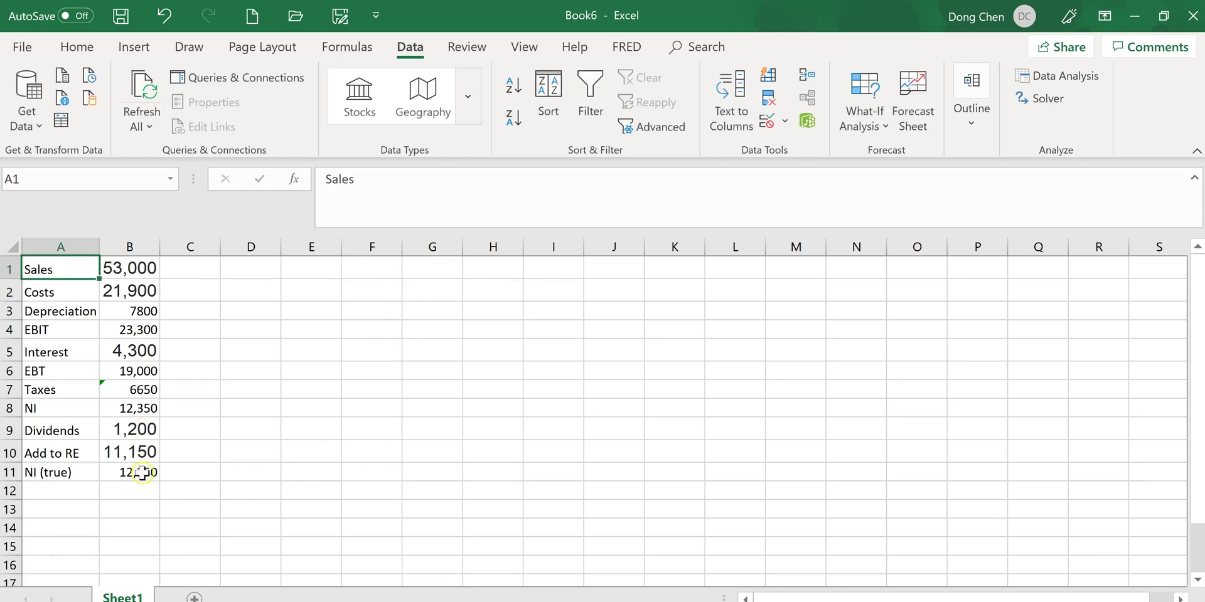
shift+click(153, 431)
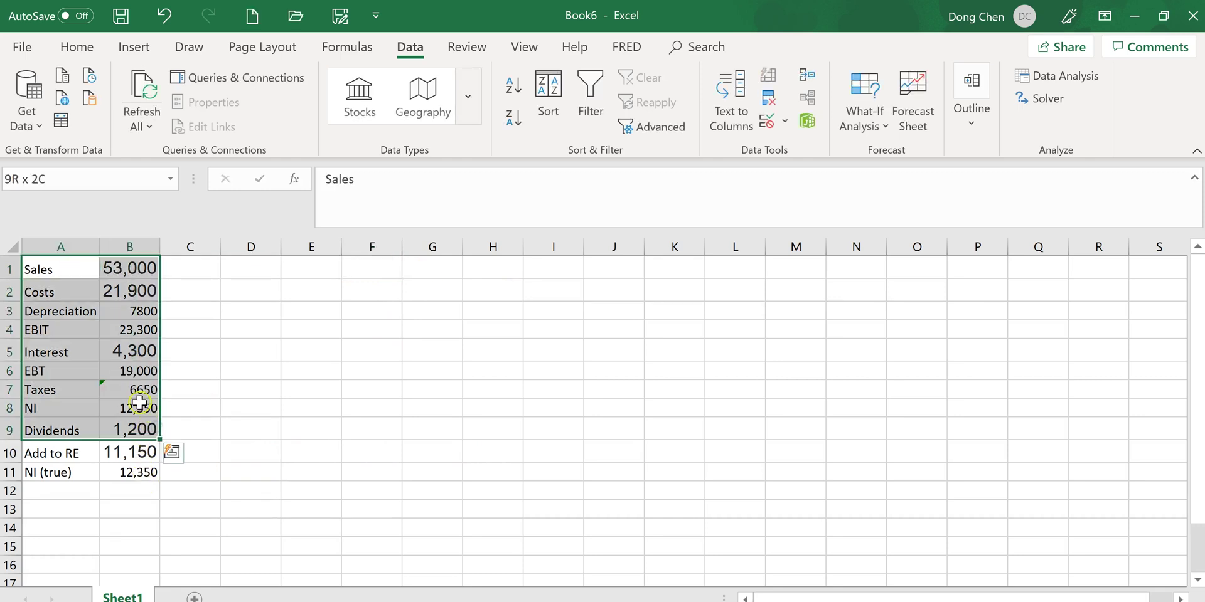
shift+click(139, 401)
key(ctrl+c)
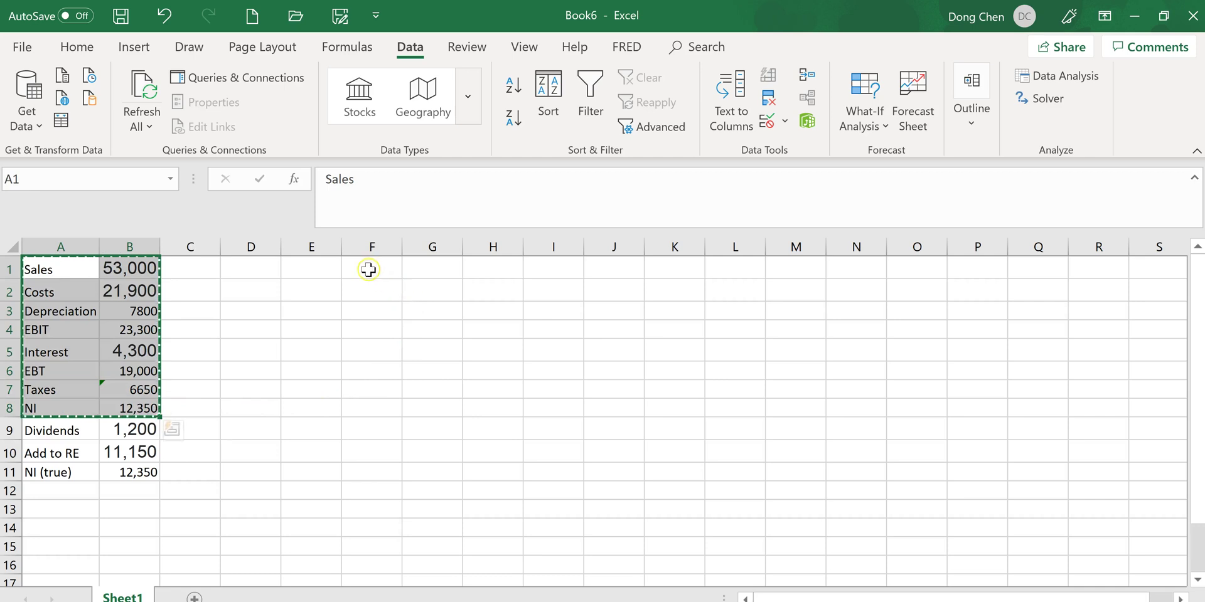
click(369, 270)
key(ctrl+v)
click(444, 312)
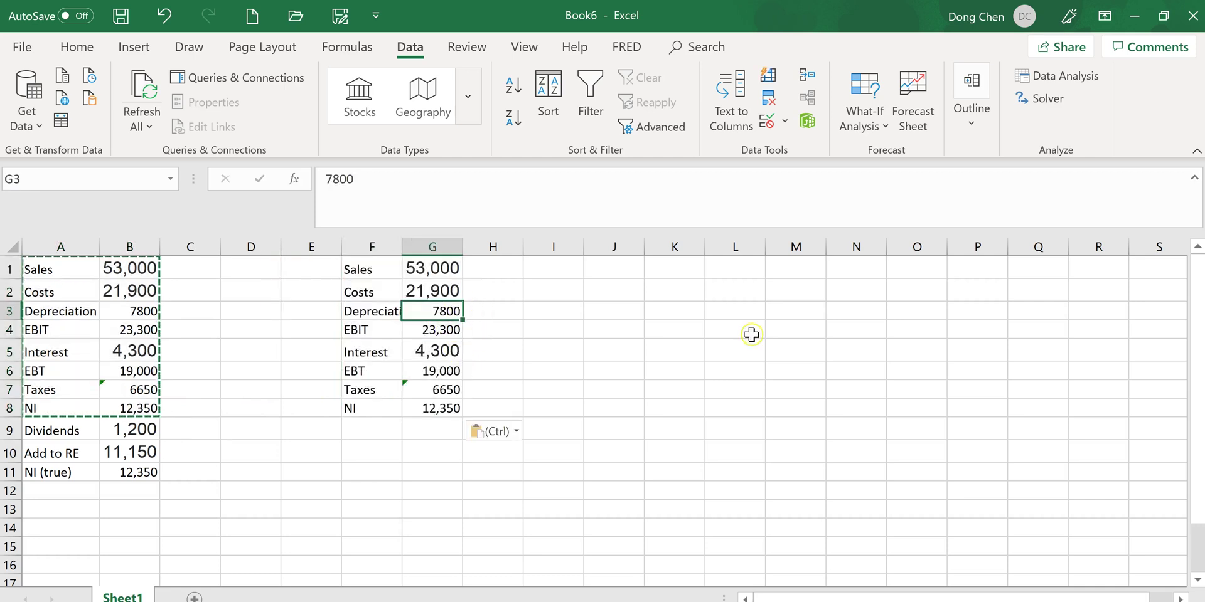
key(Delete)
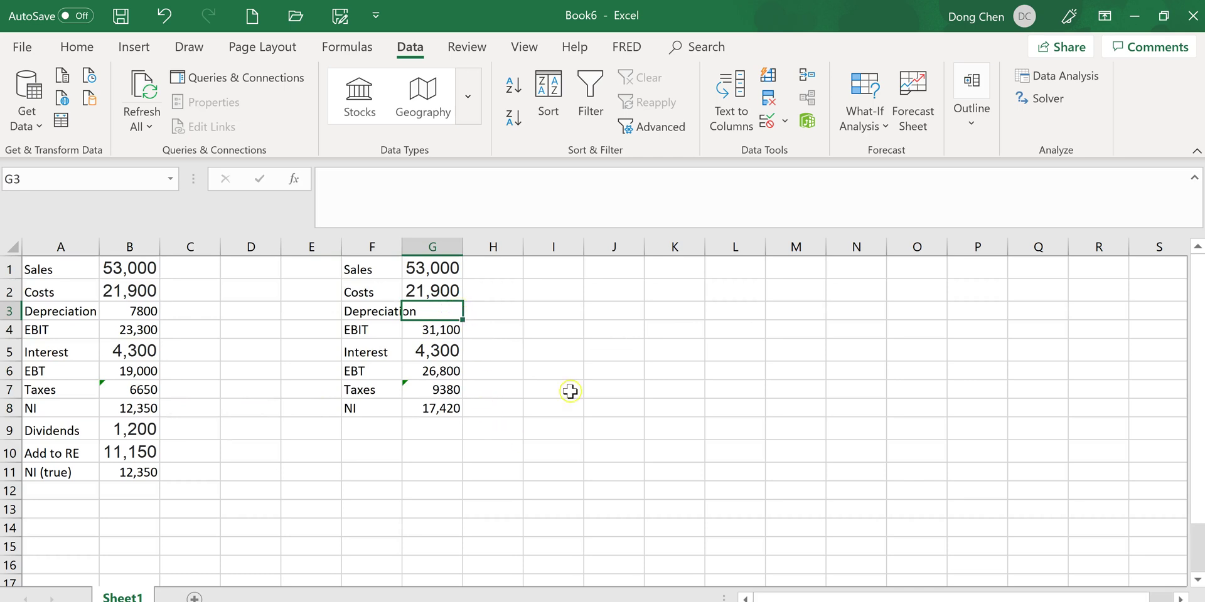
Step: Copy the Dividends, Add to RE and NI (true) rows, A9:B11, to F9 below the second income statement
click(390, 435)
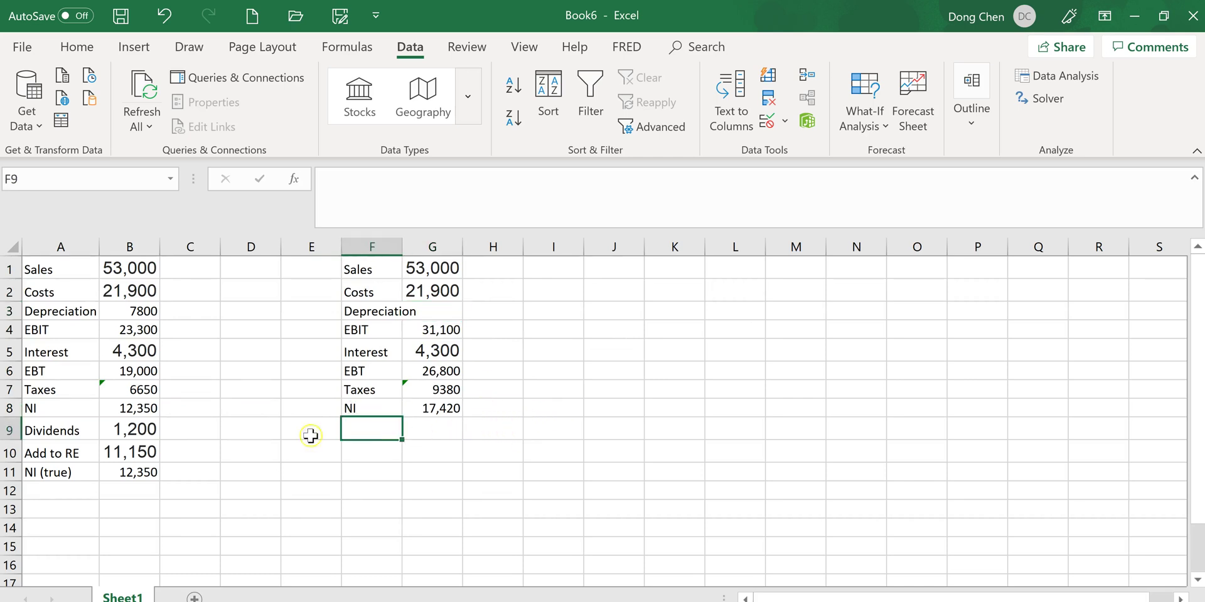
click(81, 431)
shift+click(127, 472)
key(ctrl+c)
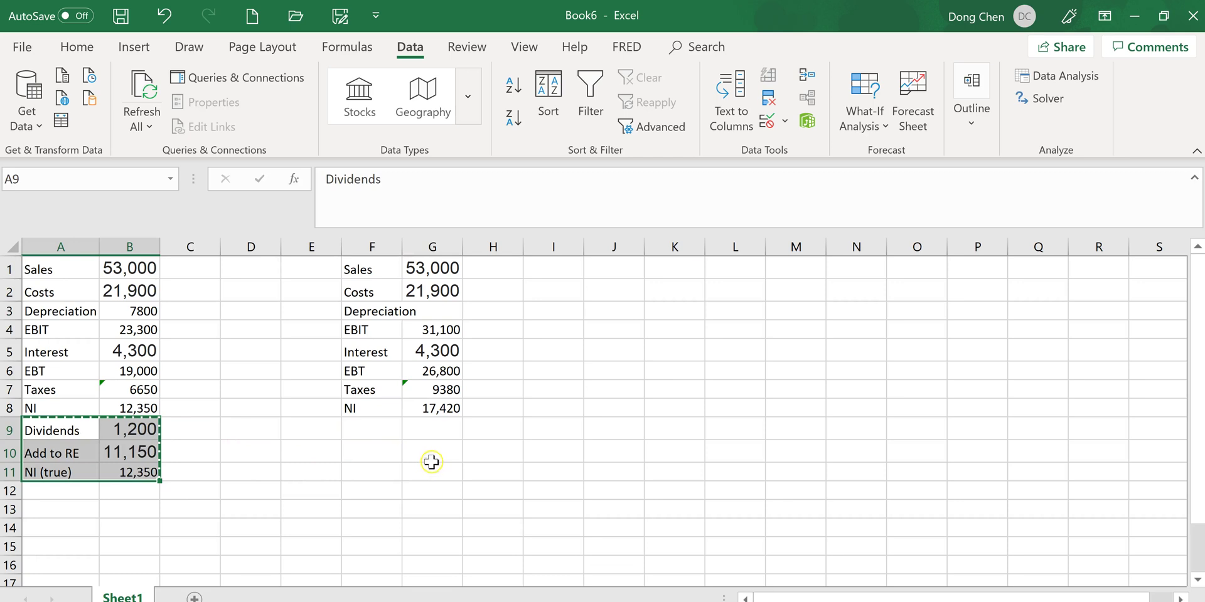
click(389, 430)
key(ctrl+v)
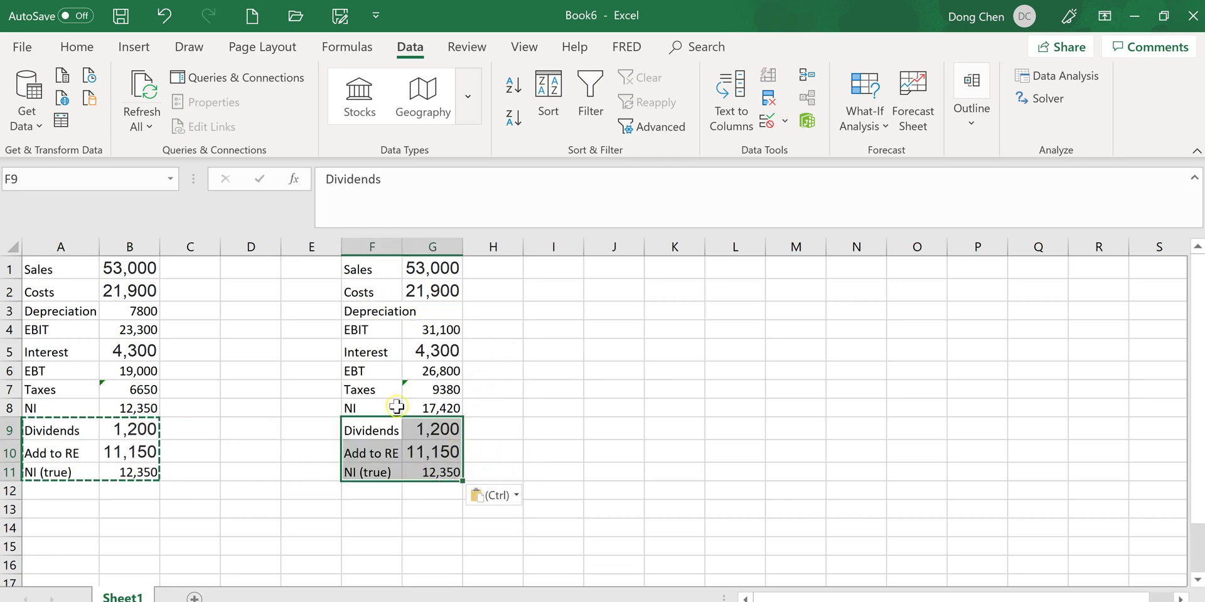
Step: Label the second income statement "Method 2:" in cell E1
click(314, 271)
text((()
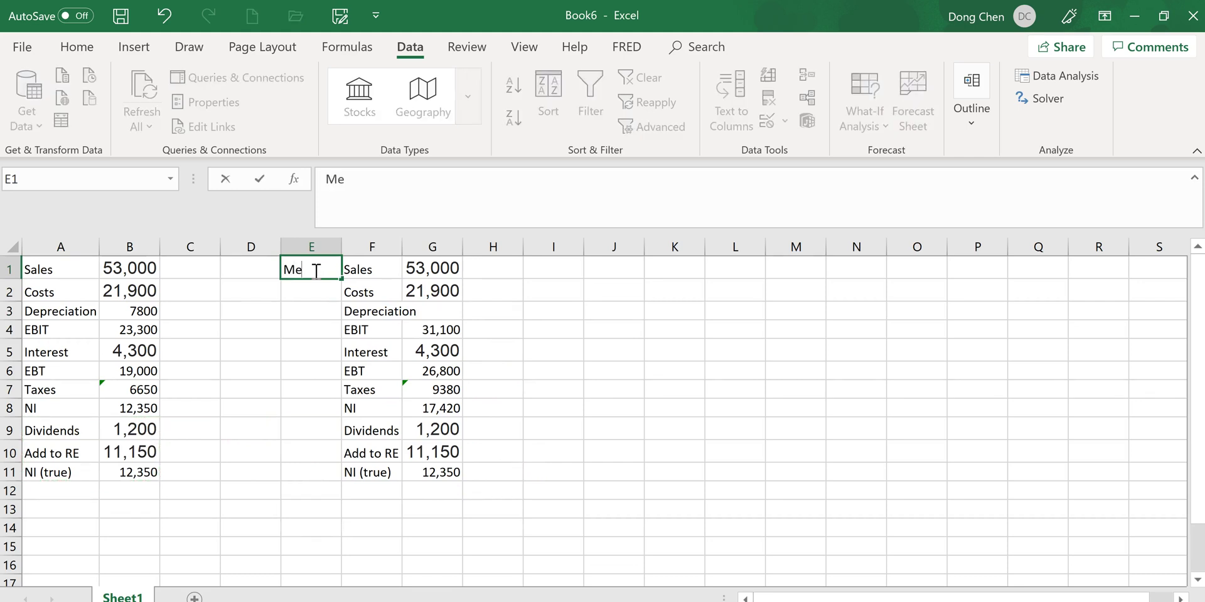
key(Return)
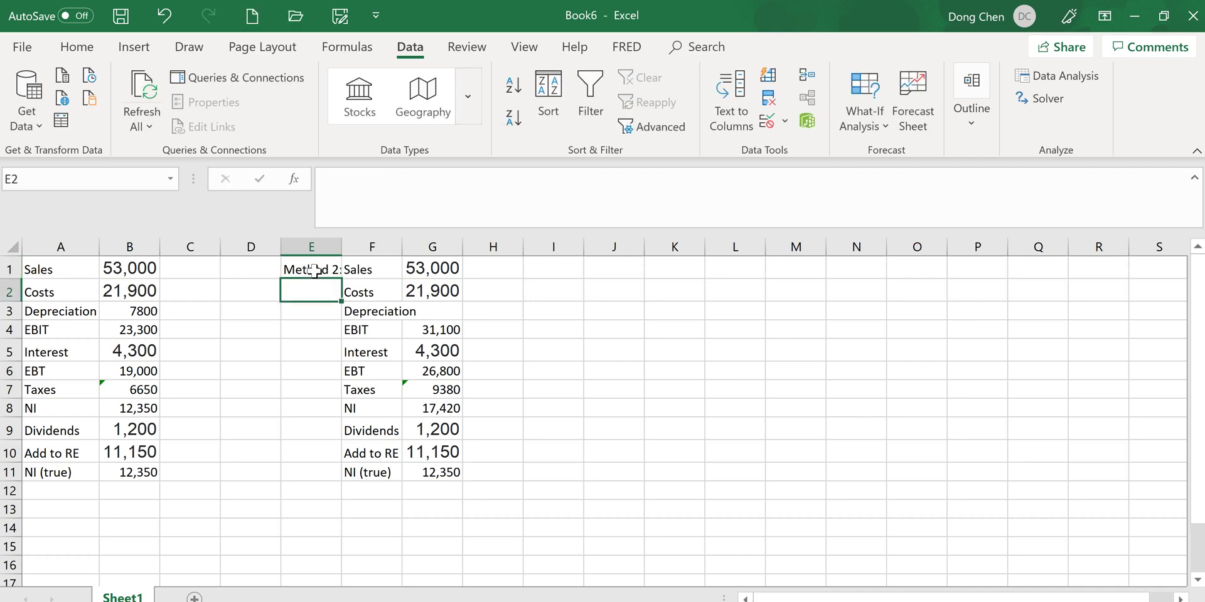
Step: Insert a blank column before column A and label the first income statement "Method 1:" in A1
click(61, 248)
right_click(61, 247)
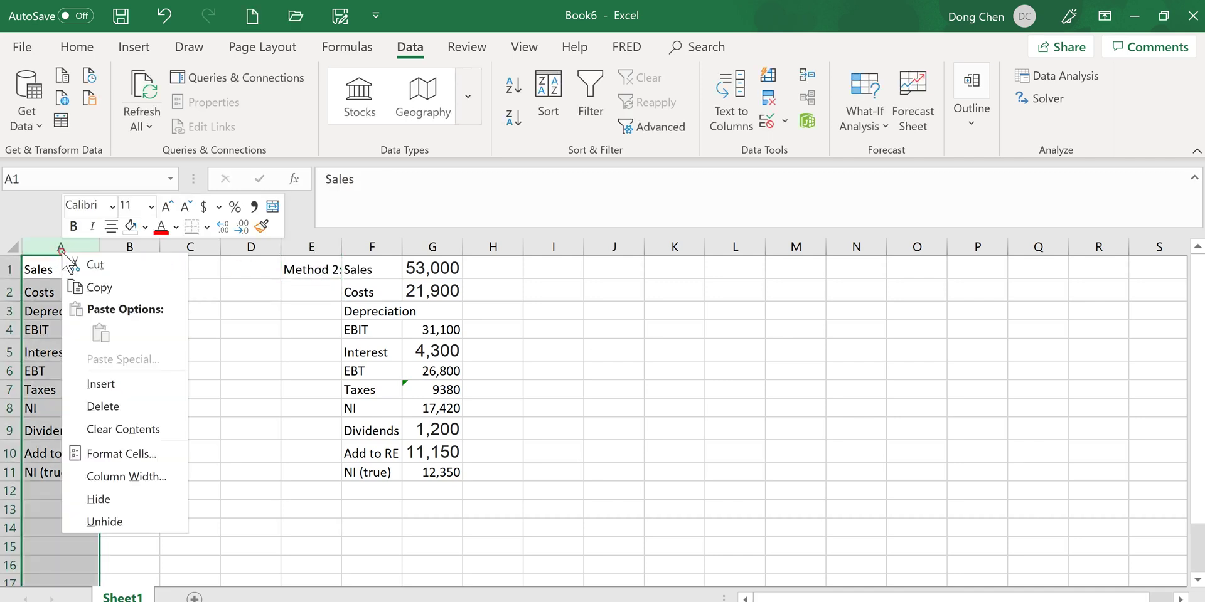
key(Escape)
key(ctrl+shift+equal)
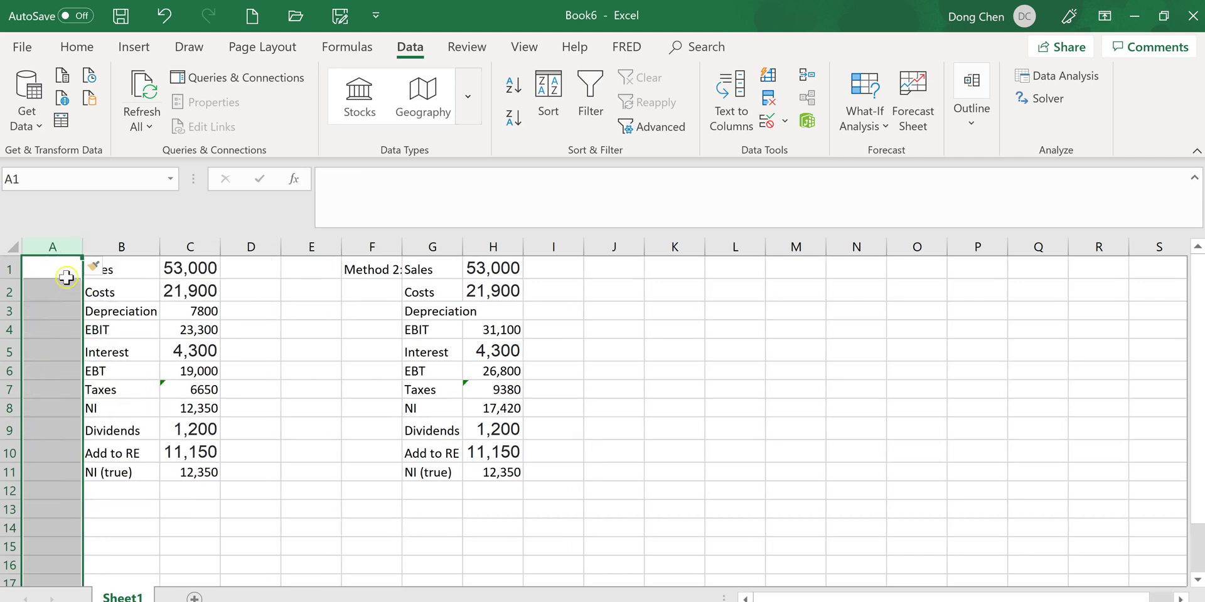
click(82, 275)
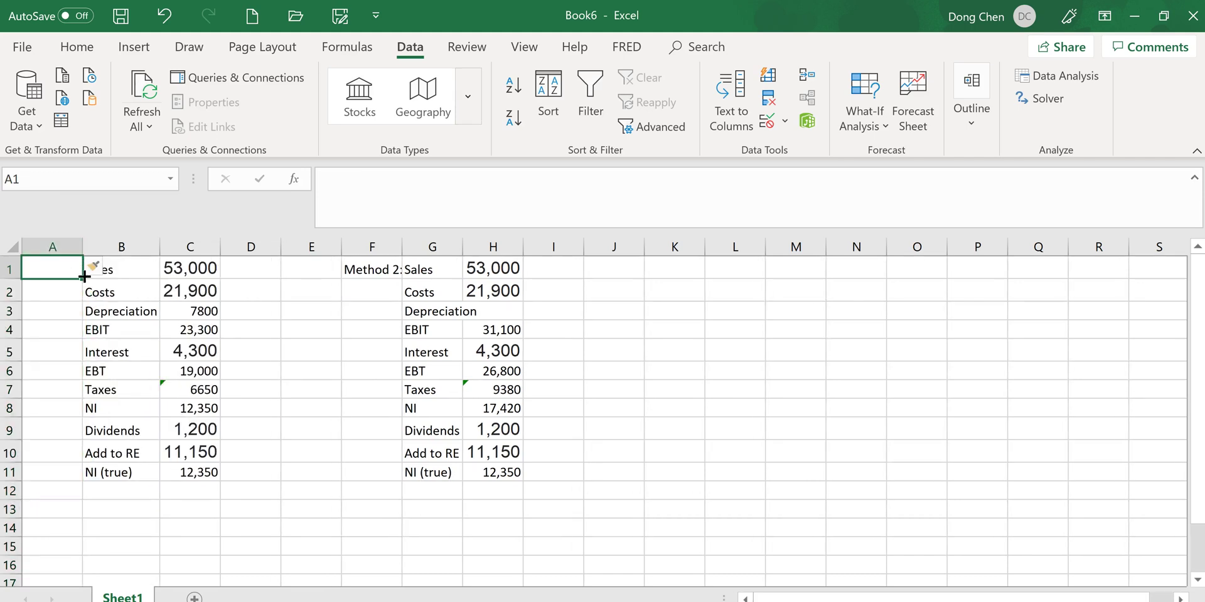
text(Method 1:)
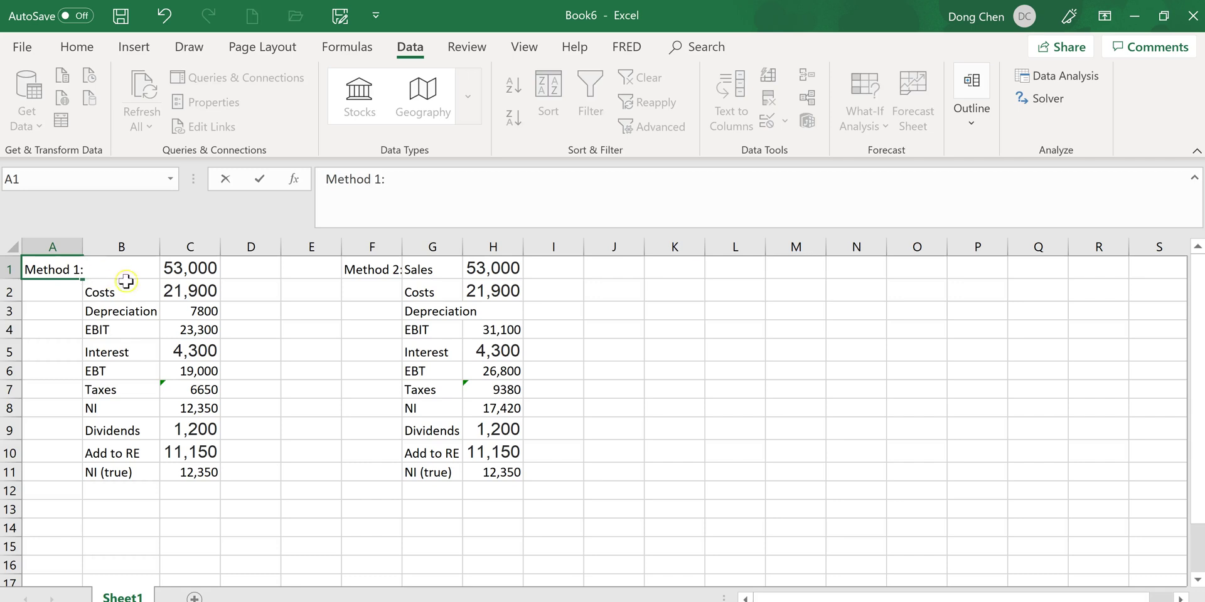
click(316, 286)
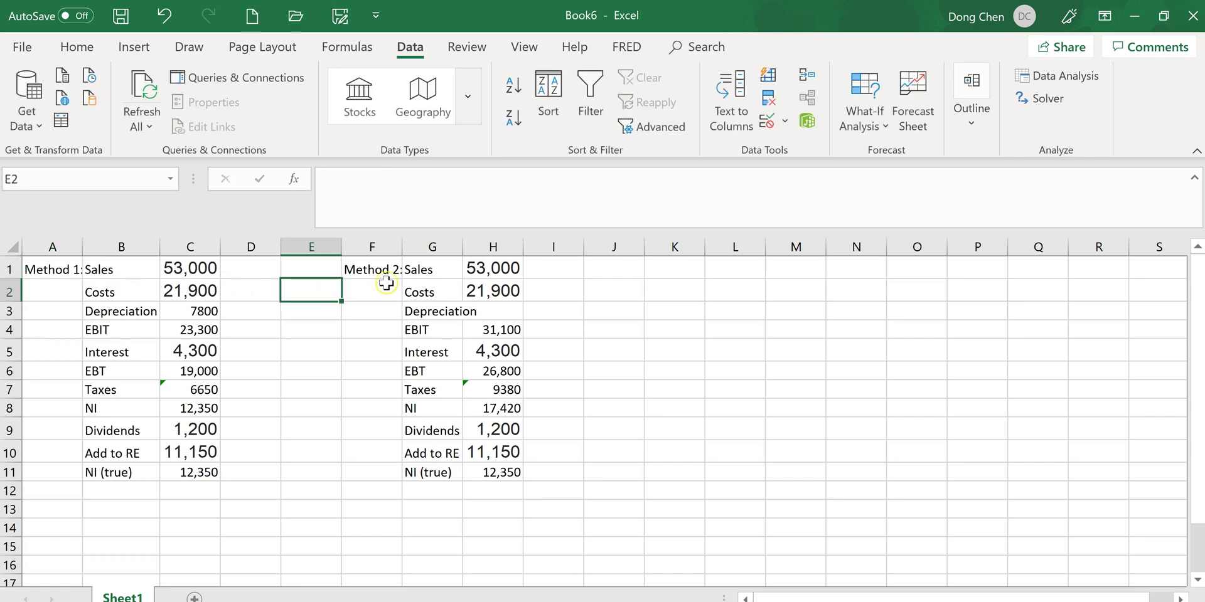
Step: Auto-fit the widths of columns F and A to their method labels
double_click(405, 246)
double_click(83, 246)
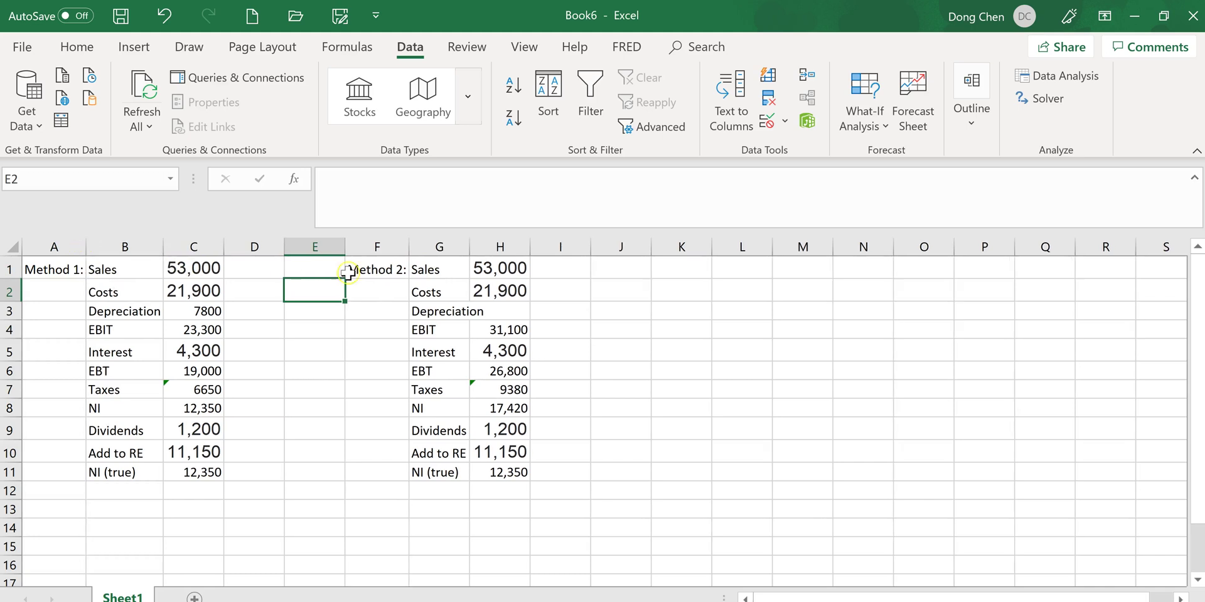
click(396, 291)
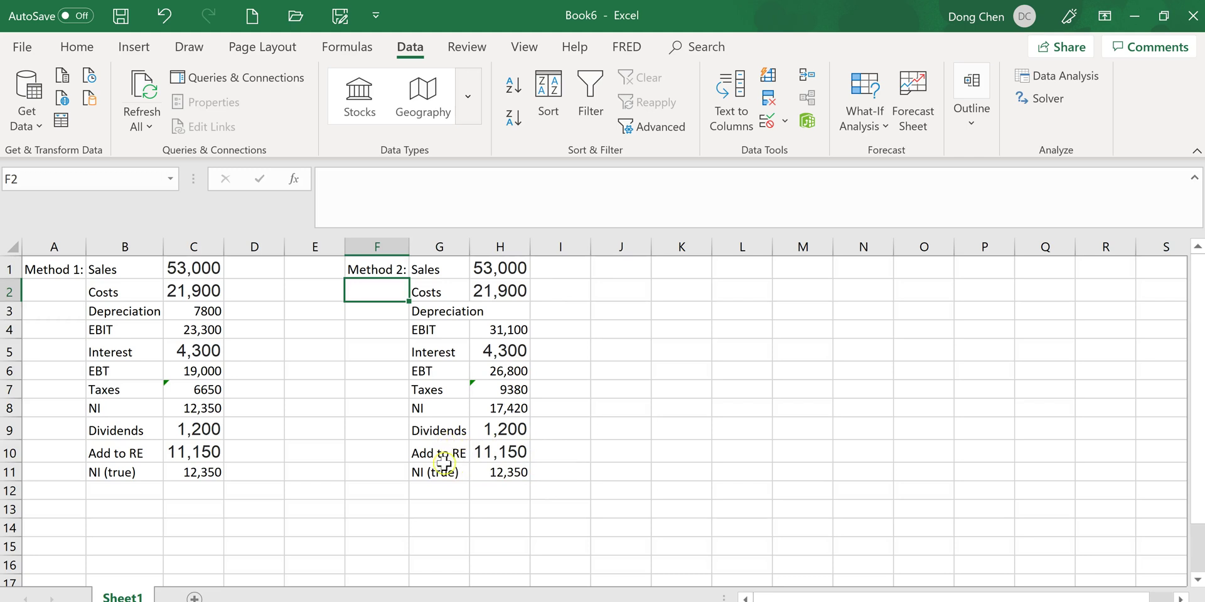
Step: Try to carry the true net income over by copying cell H11 into Method 2's NI cell, H8
click(514, 466)
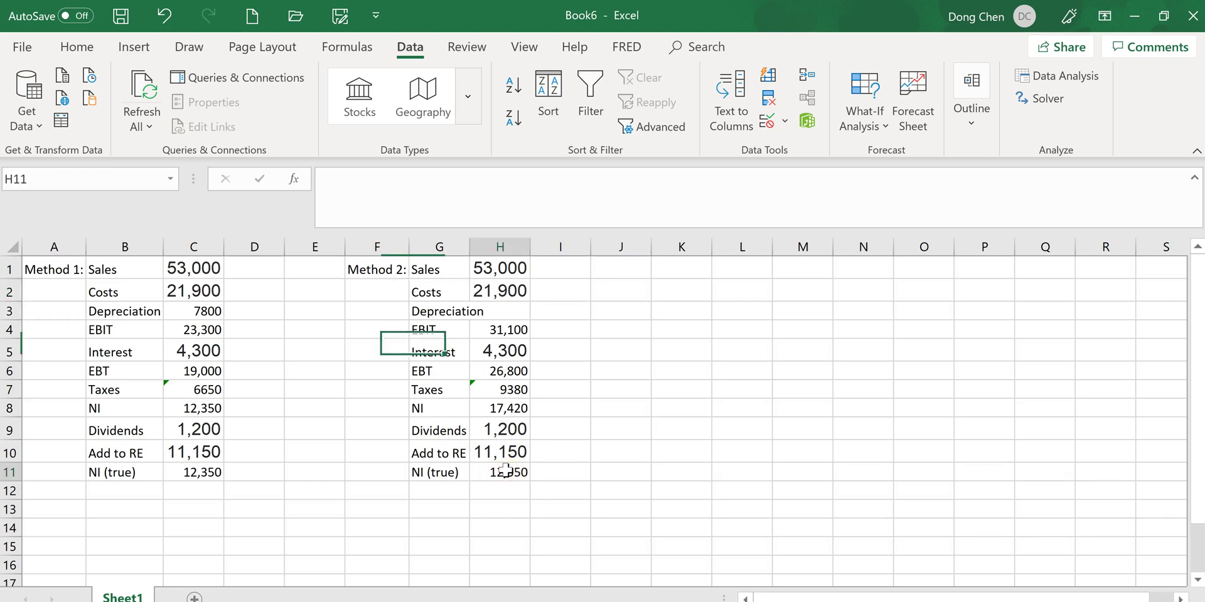
key(ctrl+c)
click(514, 415)
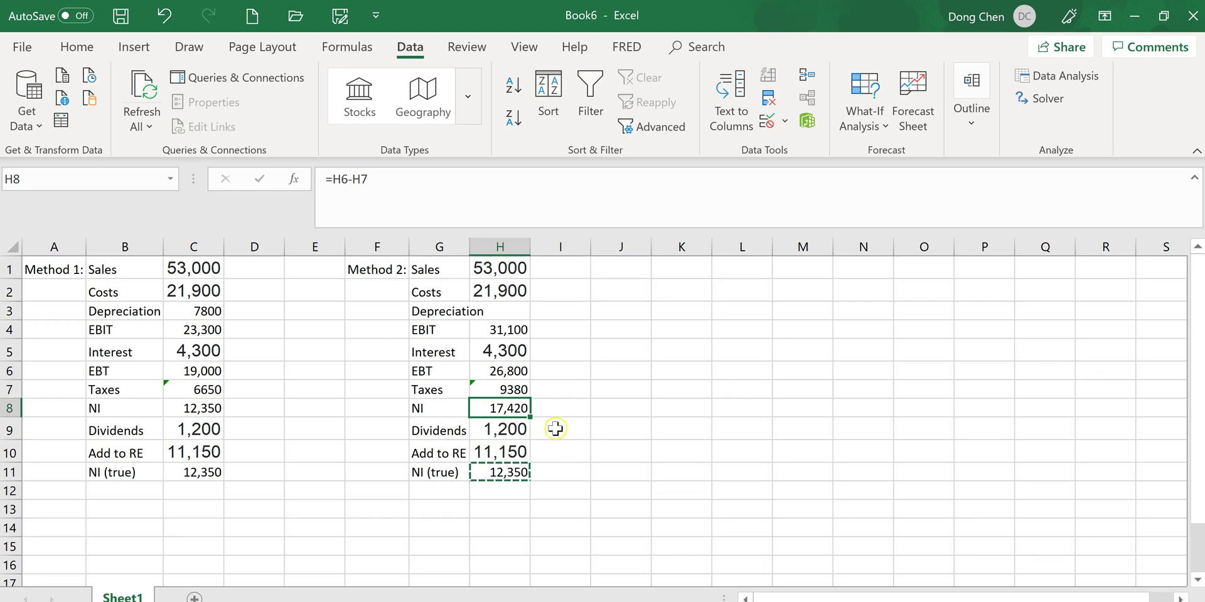
key(ctrl+v)
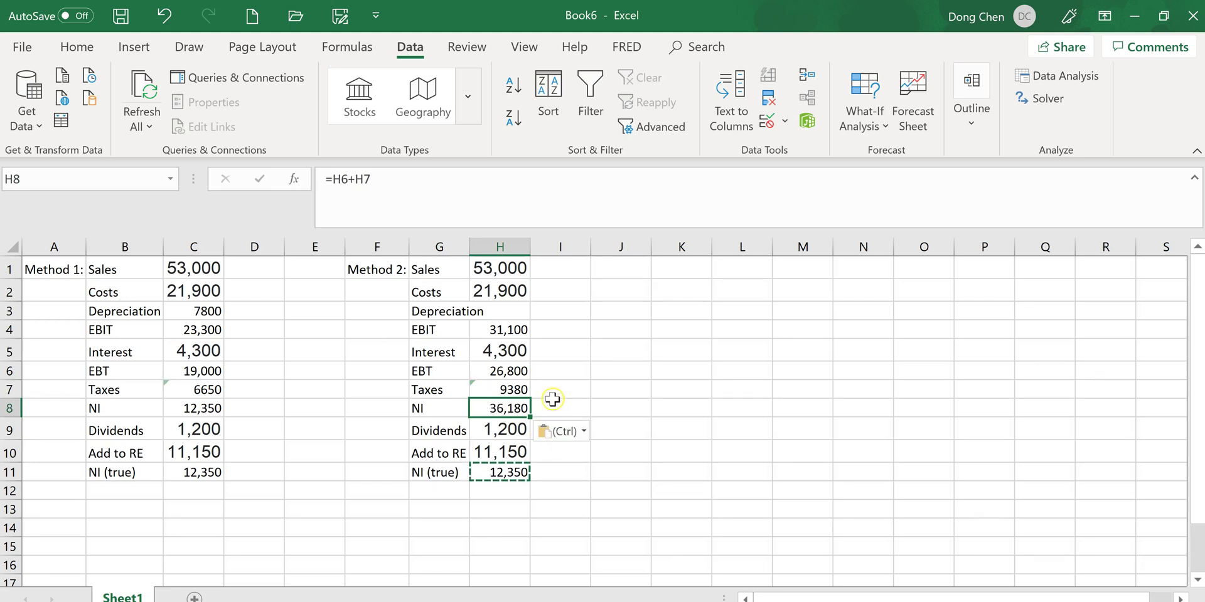
Step: Clear Method 2's EBIT, Interest, EBT and Taxes values in H4:H7
drag(510, 329, 511, 388)
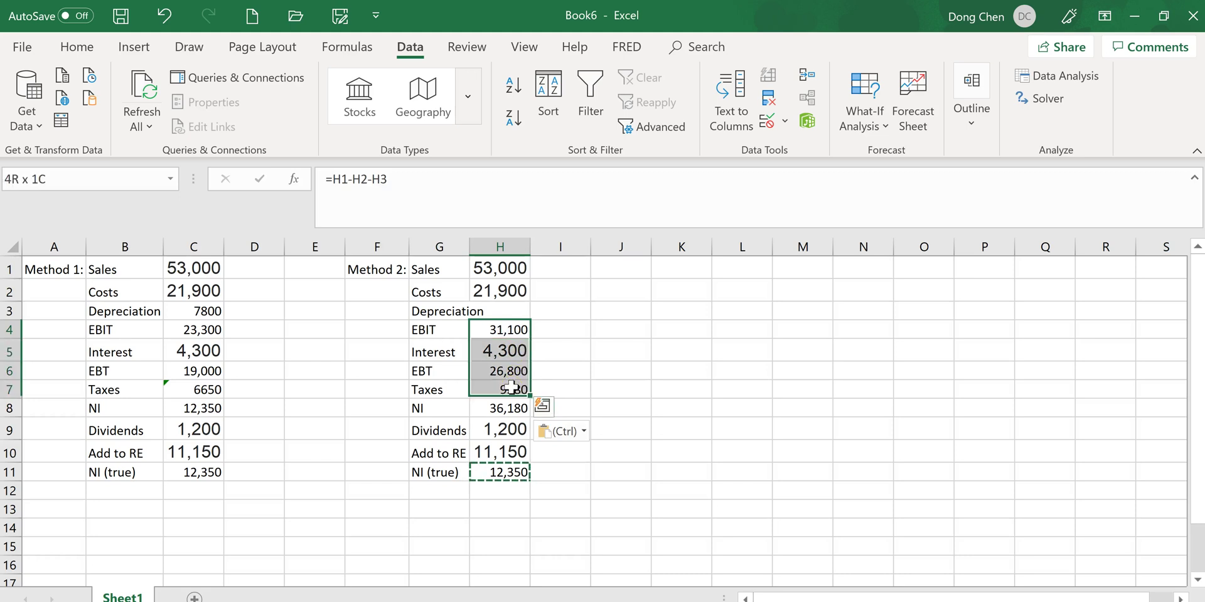
key(Delete)
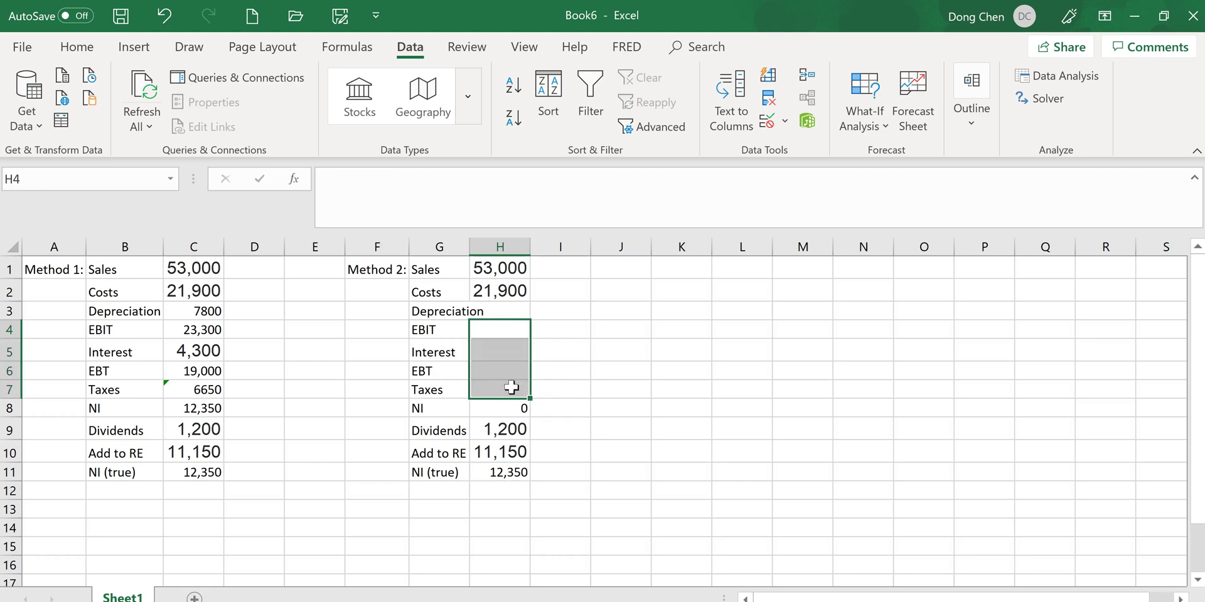
Step: Try again to copy the NI (true) cell H11 into H8
click(518, 409)
click(533, 472)
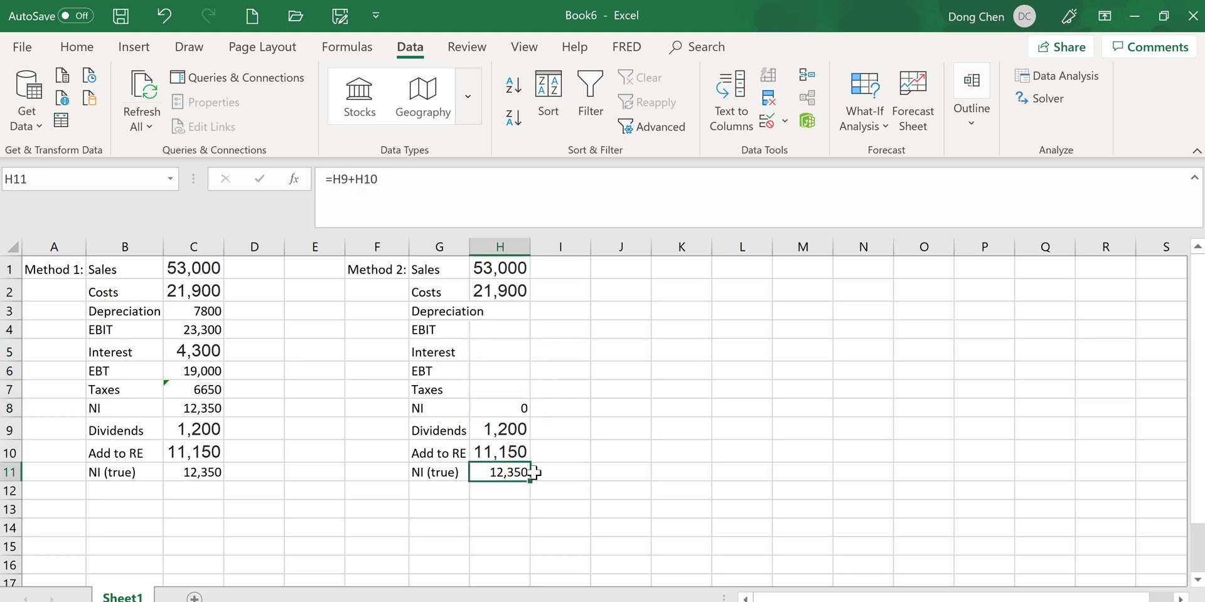
key(ctrl+c)
click(511, 408)
key(ctrl+v)
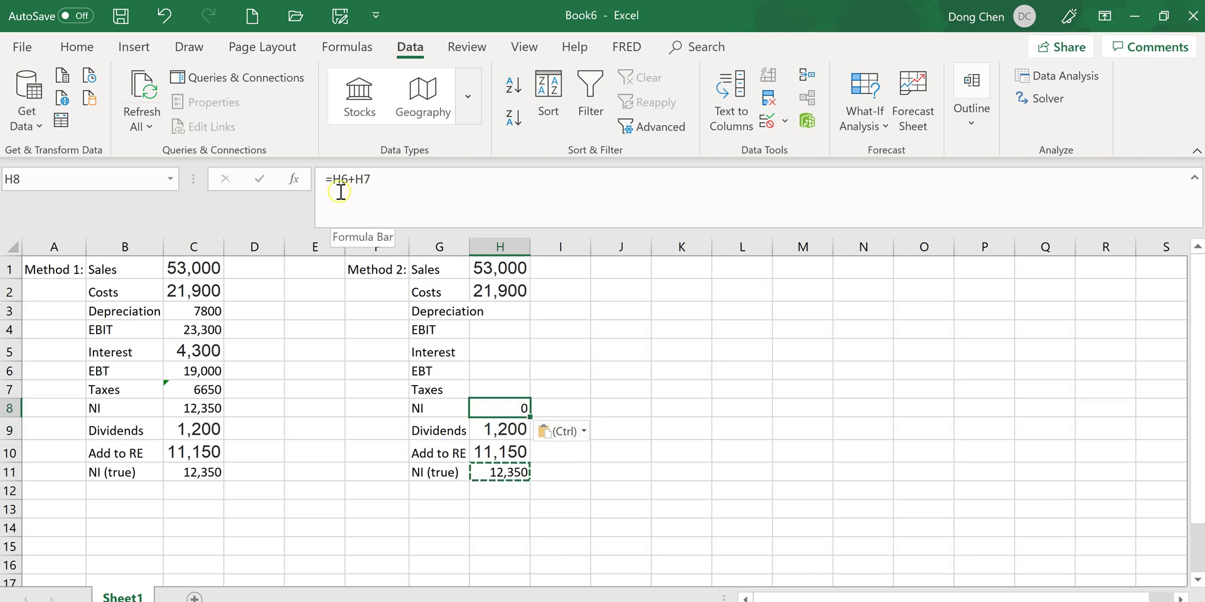
Step: Enter 12,350 as Method 2's net income in H8 and widen column G to fit the Depreciation label
click(516, 409)
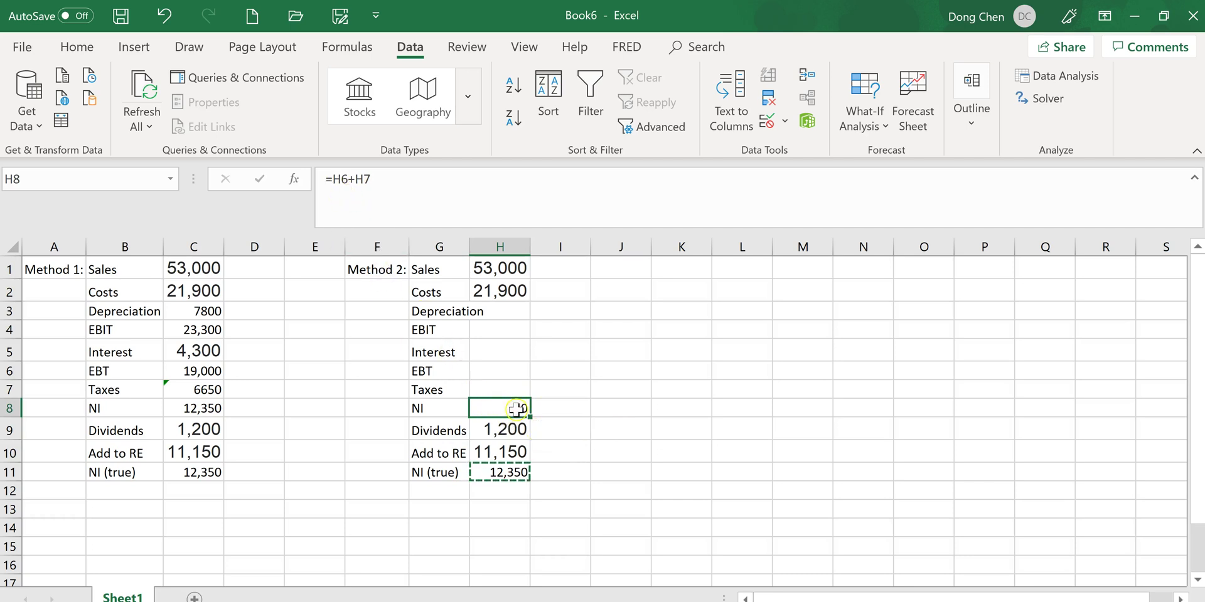
text(1235)
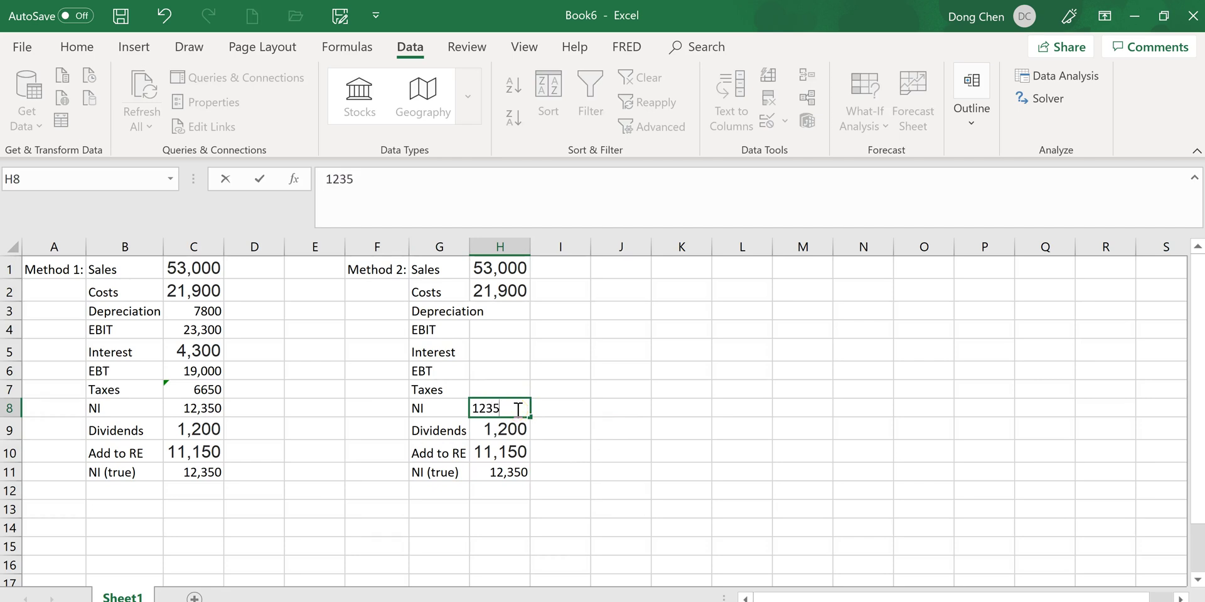
text(2,350)
key(Return)
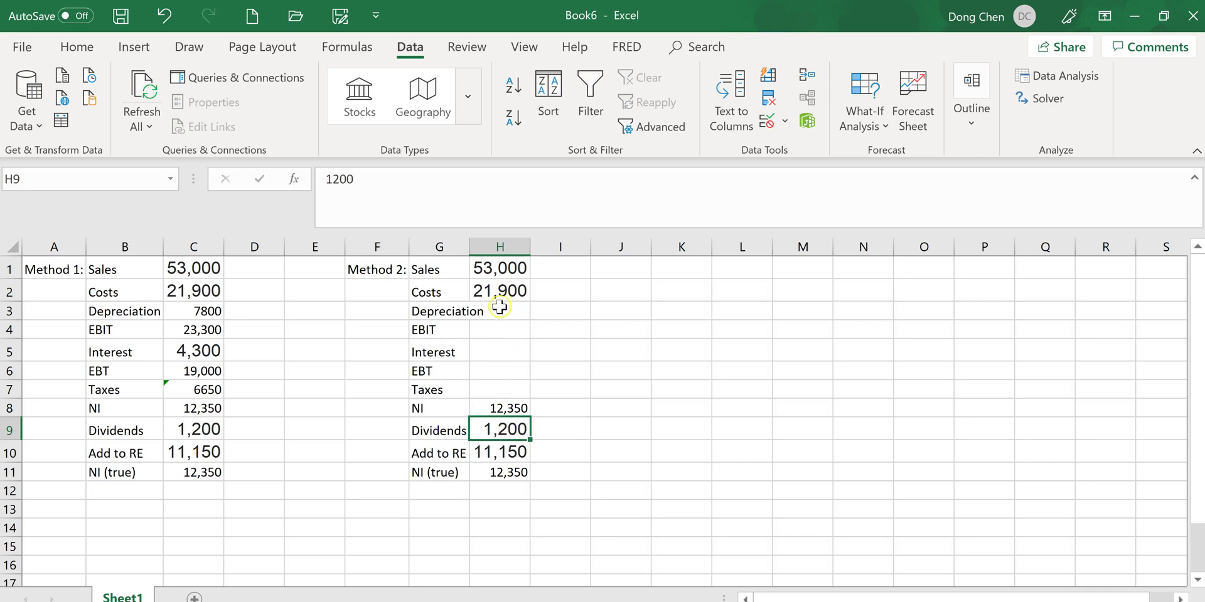
drag(471, 243, 487, 242)
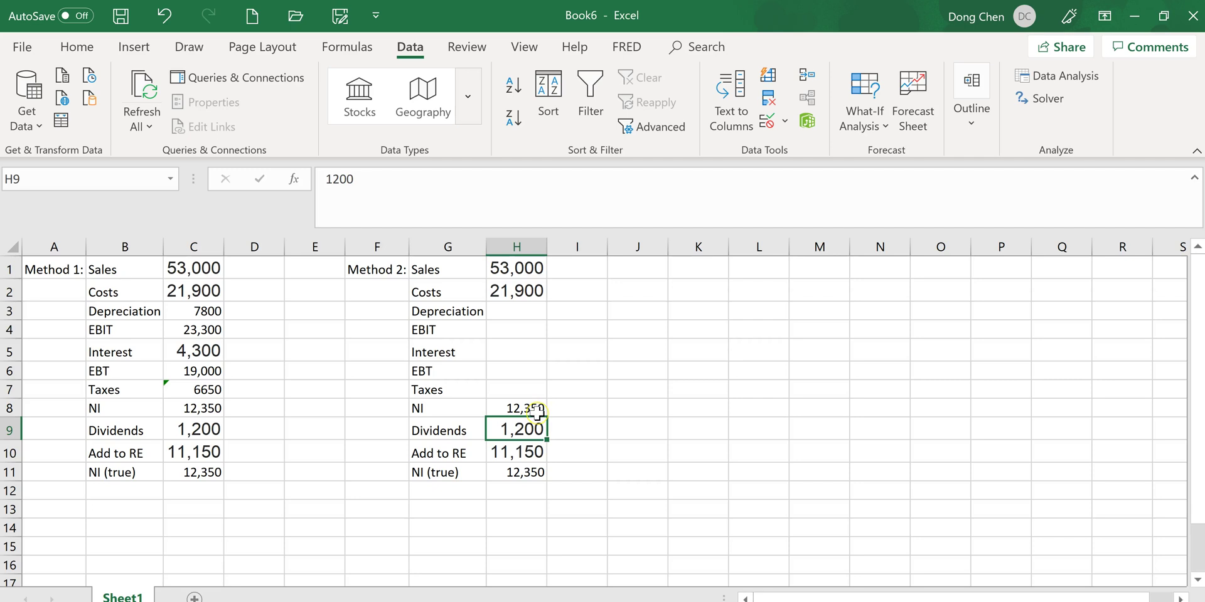
Step: Switch to OneNote and handwrite "Taxes = NI" on the untitled page with the black pen
click(513, 389)
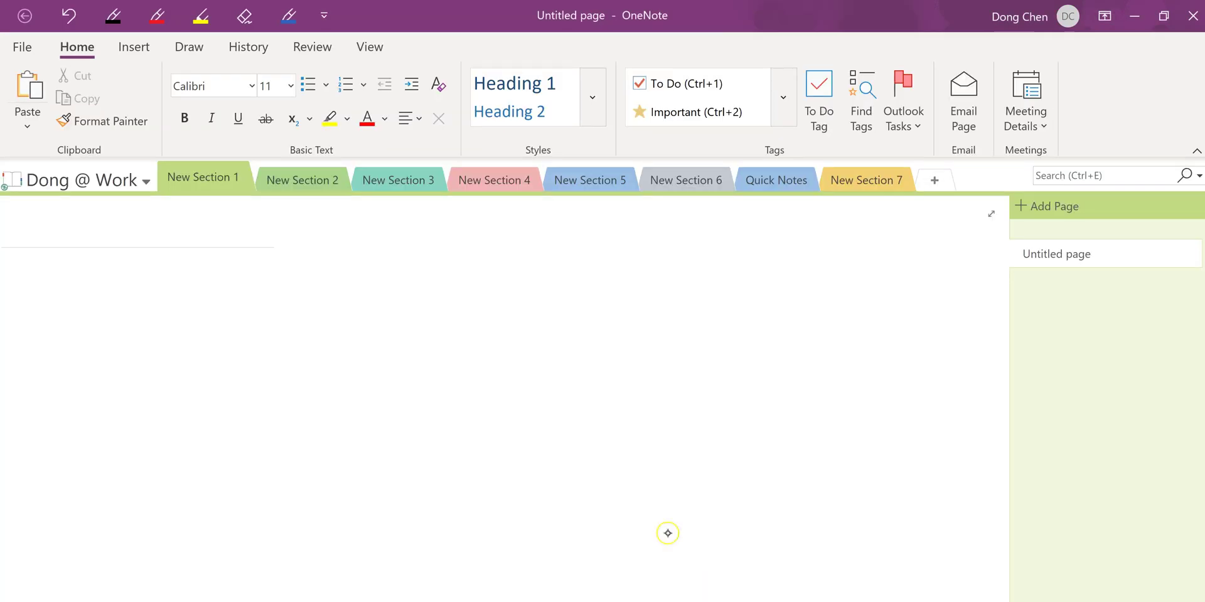
key(alt+d)
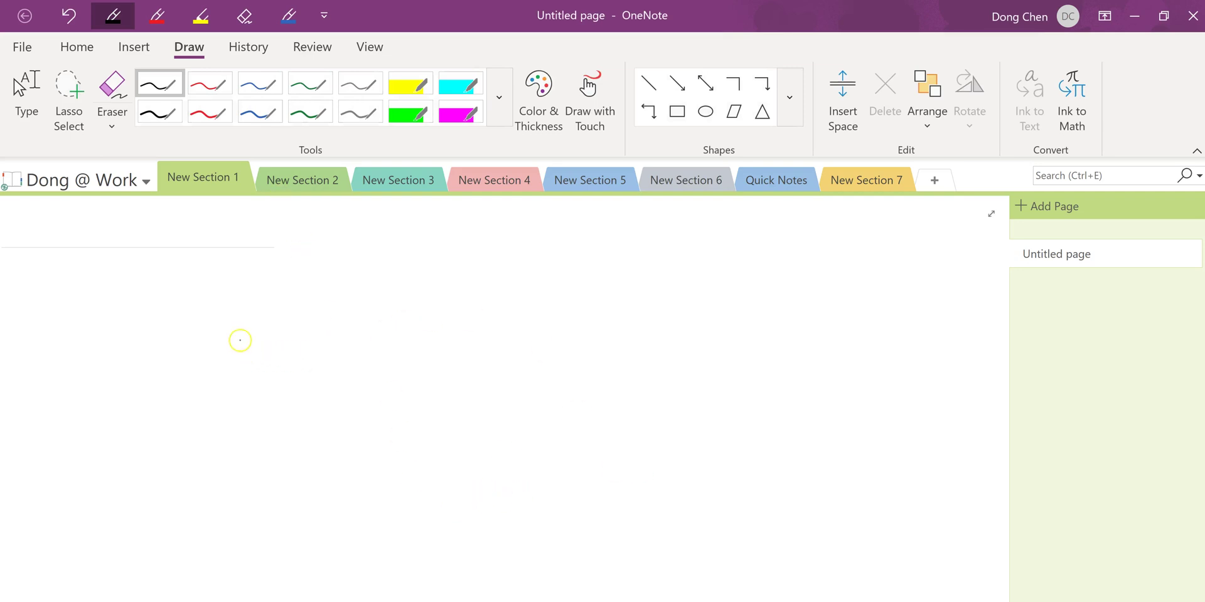
mouse_move(241, 341)
mouse_down()
mouse_move(237, 374)
mouse_move(287, 343)
mouse_up()
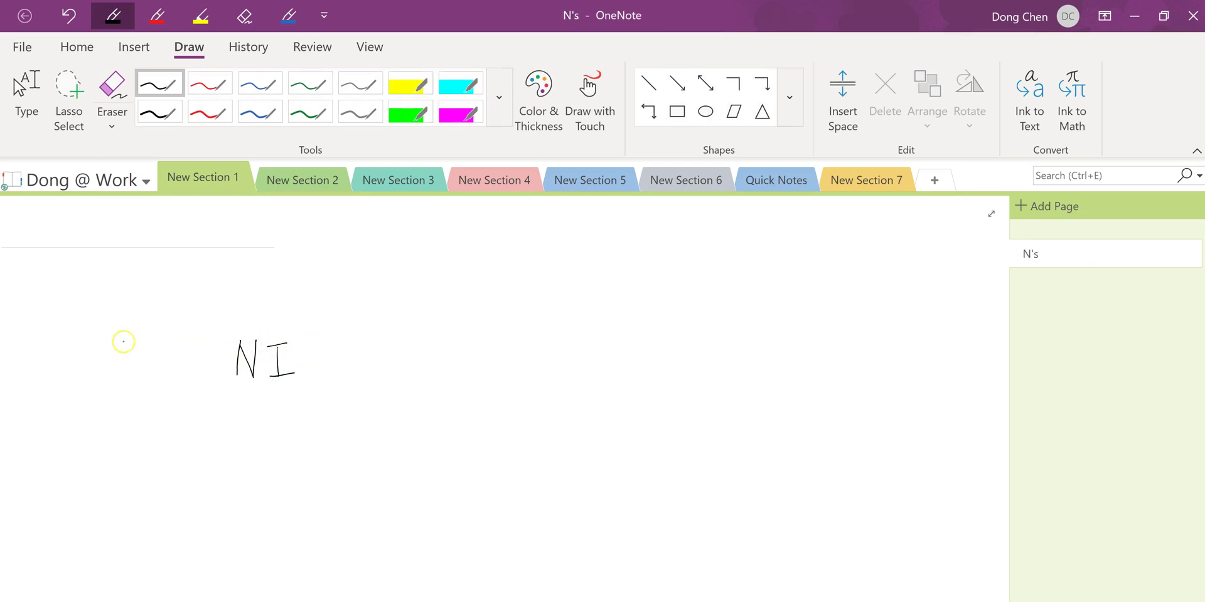
mouse_move(88, 344)
mouse_down()
mouse_move(113, 345)
mouse_move(123, 373)
mouse_up()
mouse_move(132, 358)
mouse_down()
mouse_move(130, 379)
mouse_move(191, 359)
mouse_up()
drag(179, 368, 193, 369)
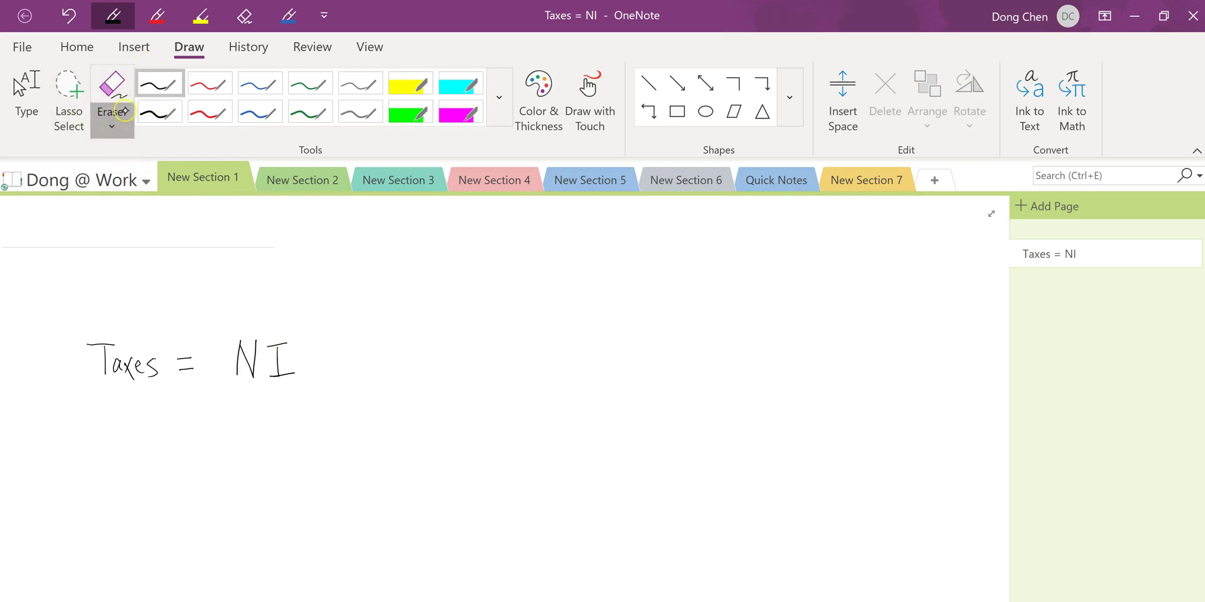
Step: Erase the handwritten "Taxes = NI" from the page with the Stroke Eraser
click(112, 124)
click(148, 192)
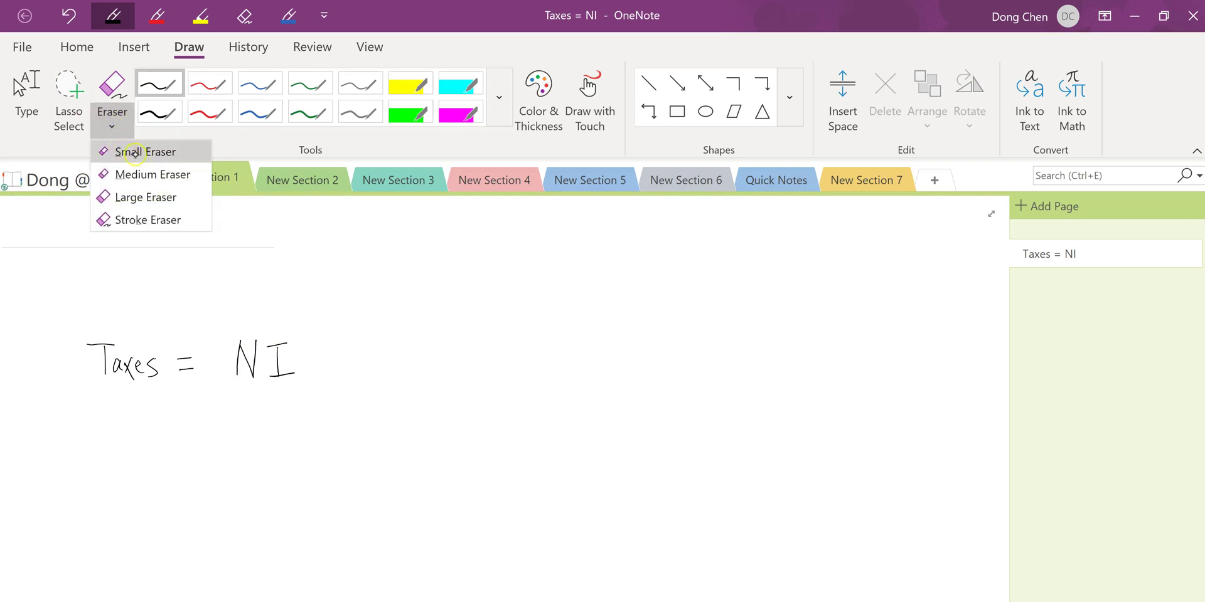
click(138, 221)
drag(137, 304, 106, 364)
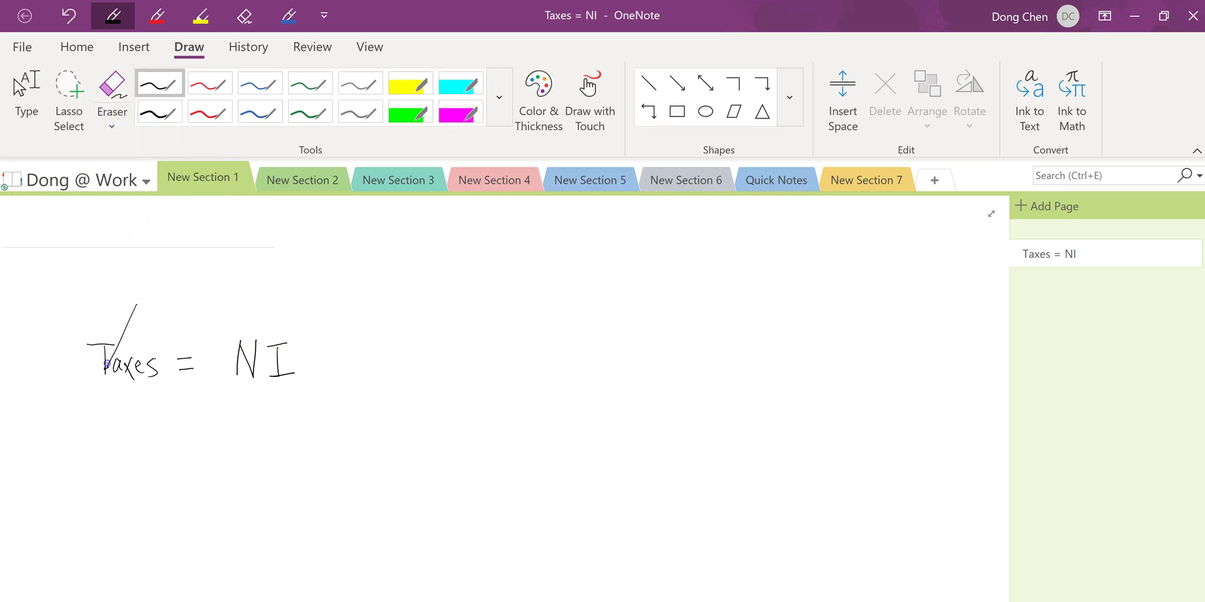
click(112, 122)
click(135, 220)
mouse_move(119, 310)
mouse_down()
mouse_move(119, 328)
mouse_move(207, 383)
mouse_move(283, 358)
mouse_up()
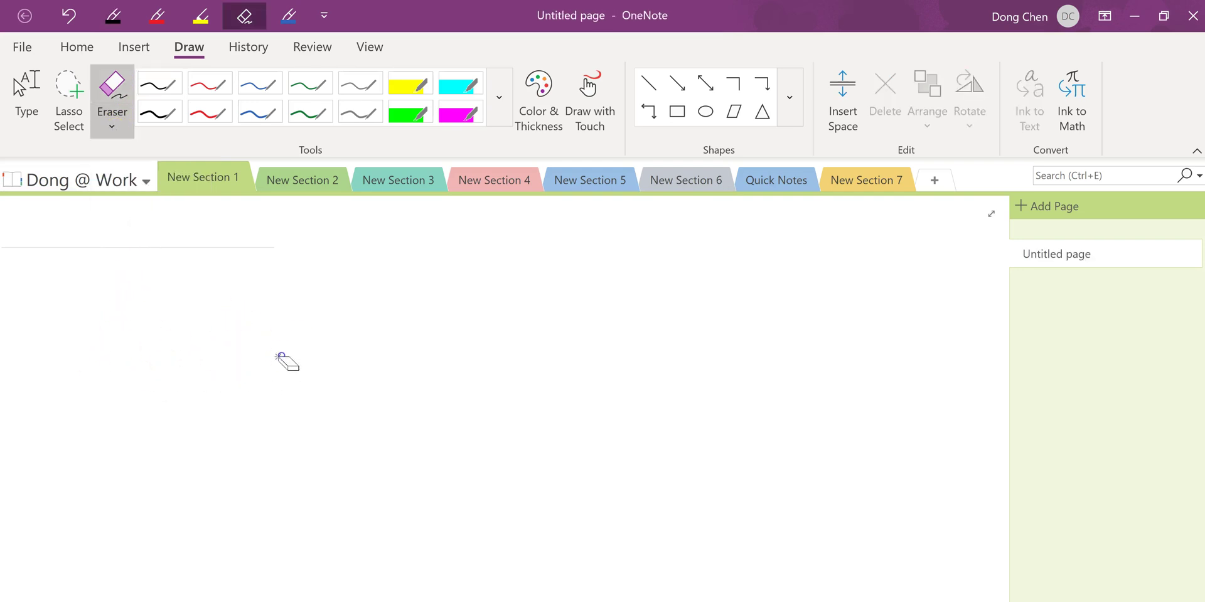
Step: Handwrite the equation "NI = EBT - Taxes" in black ink and underline "Taxes"
click(114, 27)
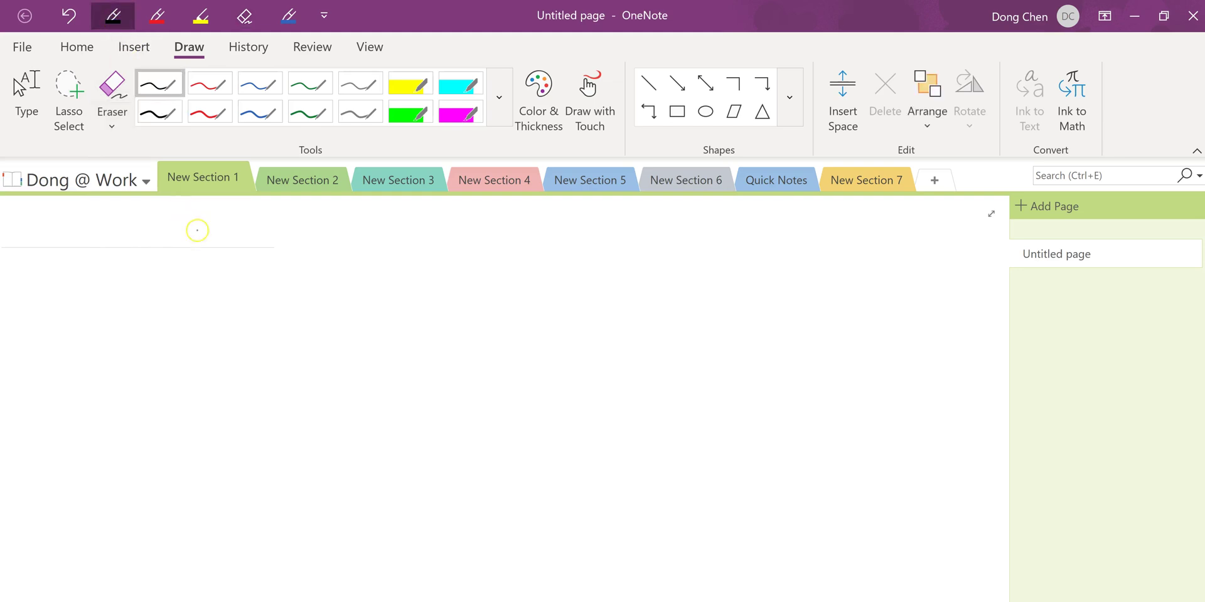
mouse_move(175, 350)
mouse_down()
mouse_move(224, 356)
mouse_move(217, 389)
mouse_move(284, 361)
mouse_move(288, 377)
mouse_move(369, 356)
mouse_move(349, 383)
mouse_up()
mouse_move(350, 370)
mouse_down()
mouse_move(381, 383)
mouse_move(429, 358)
mouse_move(416, 388)
mouse_move(539, 358)
mouse_up()
mouse_move(517, 360)
mouse_down()
mouse_move(518, 386)
mouse_move(567, 383)
mouse_up()
mouse_move(568, 365)
mouse_down()
mouse_move(557, 379)
mouse_move(587, 384)
mouse_up()
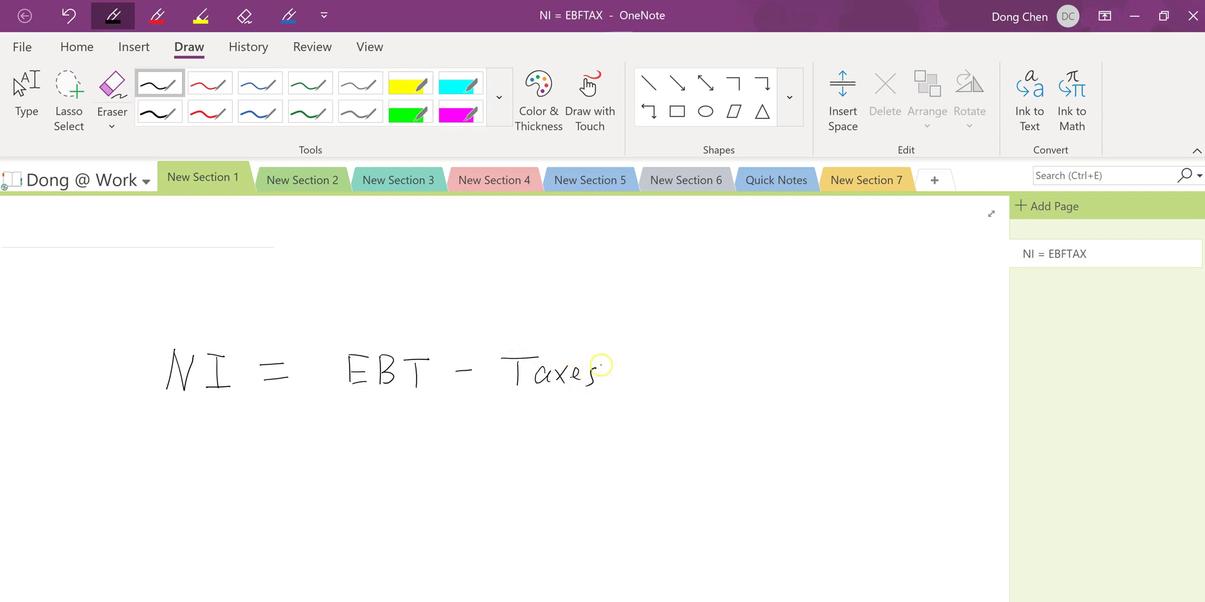
drag(510, 399, 593, 398)
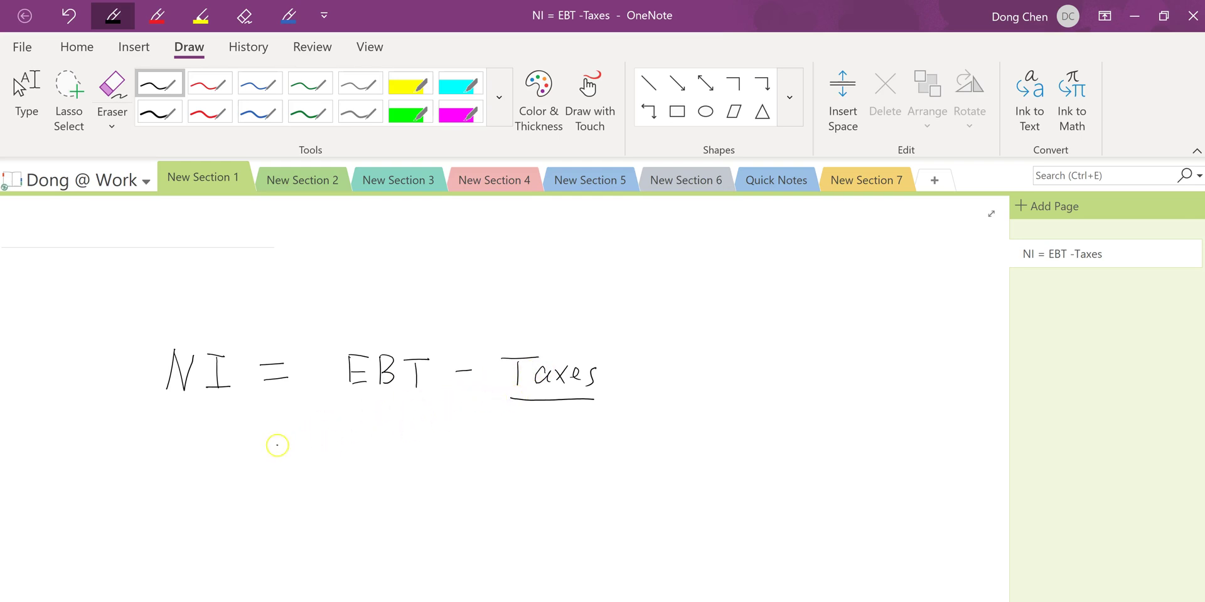
Step: Handwrite the second line "= EBT - EBT × Tax rate" beneath the net income equation
mouse_move(276, 464)
mouse_down()
mouse_move(384, 441)
mouse_move(368, 477)
mouse_up()
drag(368, 458, 391, 474)
mouse_move(392, 471)
mouse_down()
mouse_move(390, 450)
mouse_move(393, 474)
mouse_move(440, 444)
mouse_up()
mouse_move(431, 446)
mouse_down()
mouse_move(431, 472)
mouse_move(490, 454)
mouse_move(521, 471)
mouse_move(533, 458)
mouse_up()
drag(520, 472, 596, 447)
mouse_move(586, 448)
mouse_down()
mouse_move(585, 483)
mouse_move(627, 467)
mouse_up()
mouse_move(627, 453)
mouse_down()
mouse_move(619, 467)
mouse_move(681, 446)
mouse_move(666, 472)
mouse_move(707, 467)
mouse_up()
mouse_move(707, 453)
mouse_down()
mouse_move(698, 468)
mouse_move(763, 472)
mouse_up()
mouse_move(771, 443)
mouse_down()
mouse_move(772, 471)
mouse_move(778, 454)
mouse_up()
drag(782, 464, 791, 468)
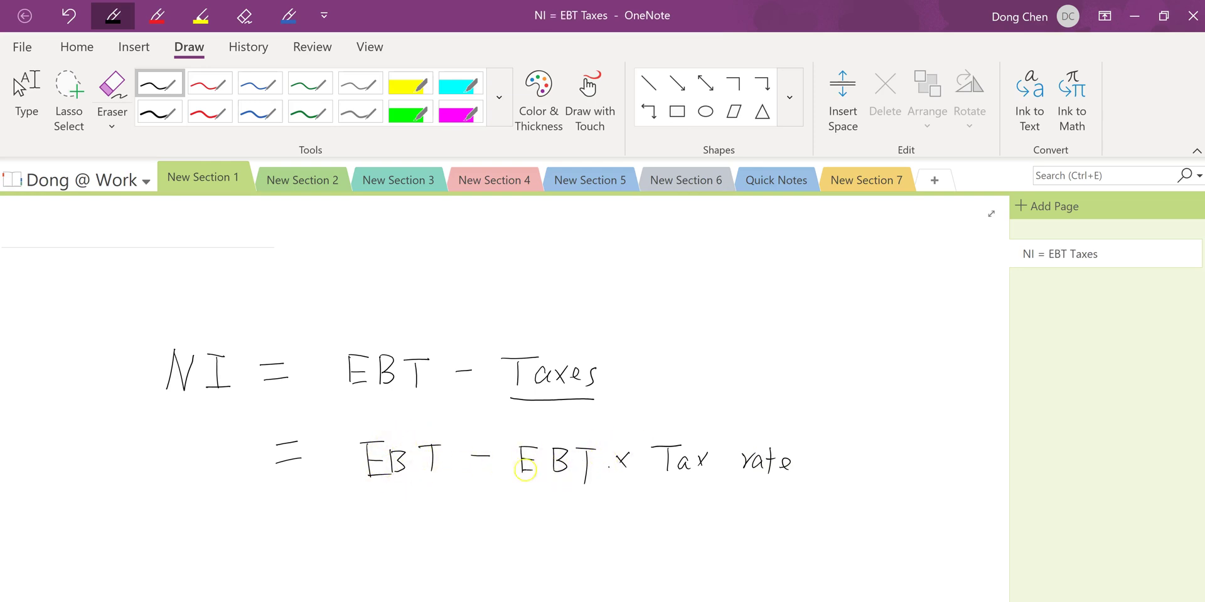
Step: Handwrite the factored line "= EBT(1 - Tax rate)" and add "×1" after the first EBT in the line above
drag(285, 520, 307, 529)
mouse_move(382, 514)
mouse_down()
mouse_move(406, 513)
mouse_move(399, 526)
mouse_up()
mouse_move(380, 539)
mouse_down()
mouse_move(413, 541)
mouse_move(462, 514)
mouse_move(452, 540)
mouse_up()
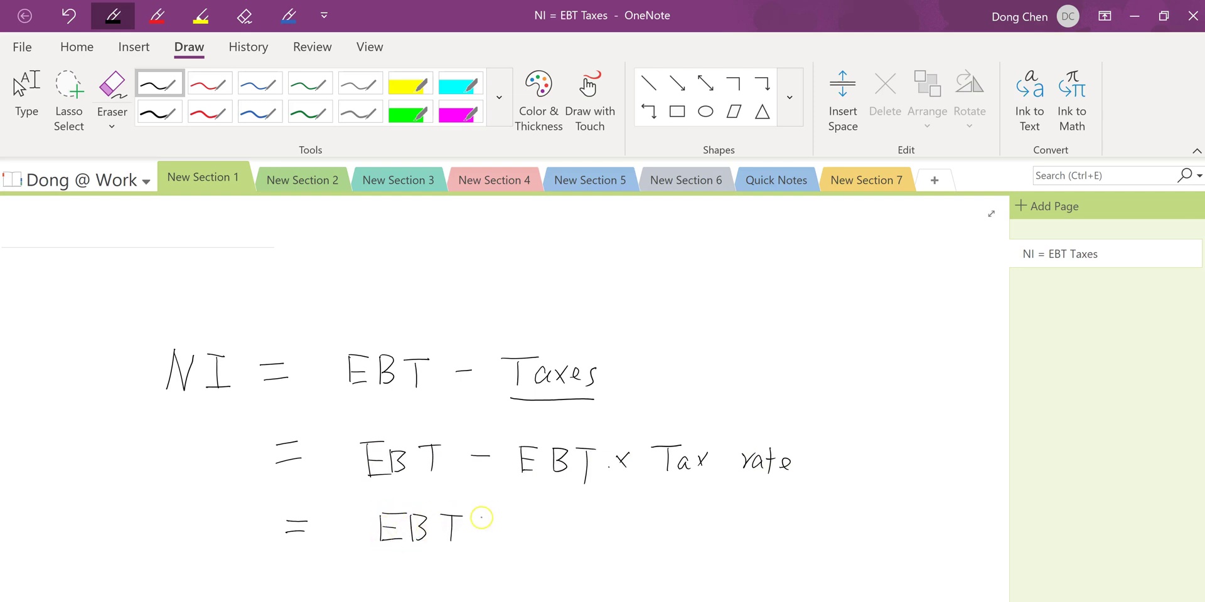
drag(439, 465, 448, 457)
mouse_move(481, 509)
mouse_down()
mouse_move(475, 546)
mouse_move(604, 519)
mouse_move(621, 541)
mouse_up()
mouse_move(623, 527)
mouse_down()
mouse_move(632, 542)
mouse_move(690, 528)
mouse_up()
drag(694, 533, 706, 546)
drag(698, 525, 731, 541)
drag(739, 520, 743, 549)
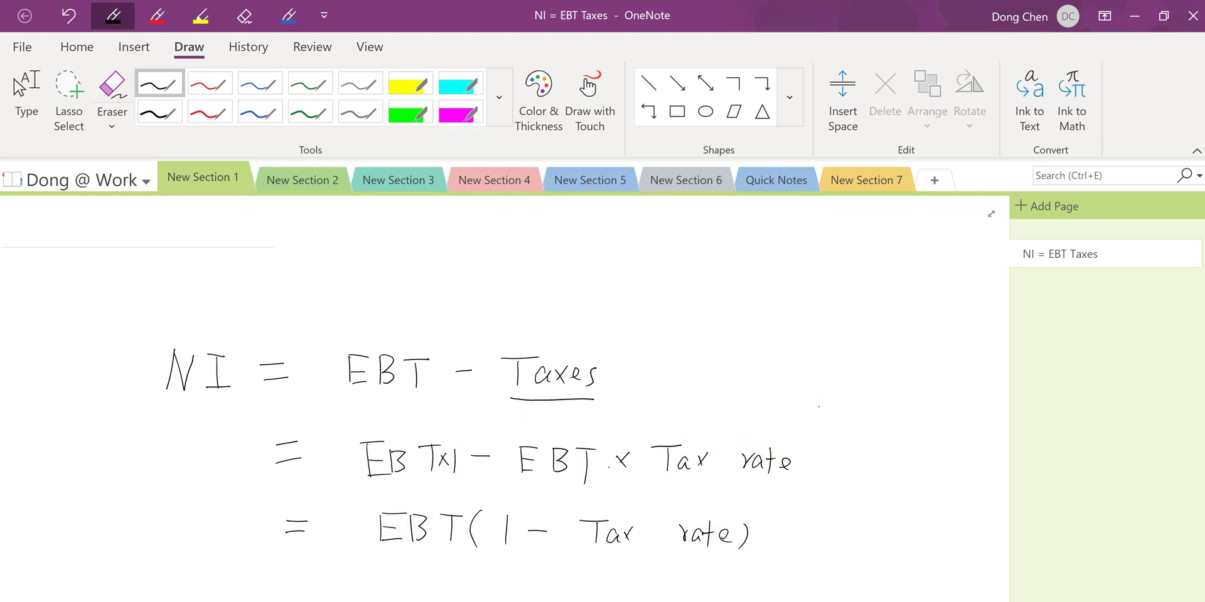
Step: Handwrite "EBT = NI / (1 - Tc)" below the derivation and underline the "1 - Tax rate" factor
key(Escape)
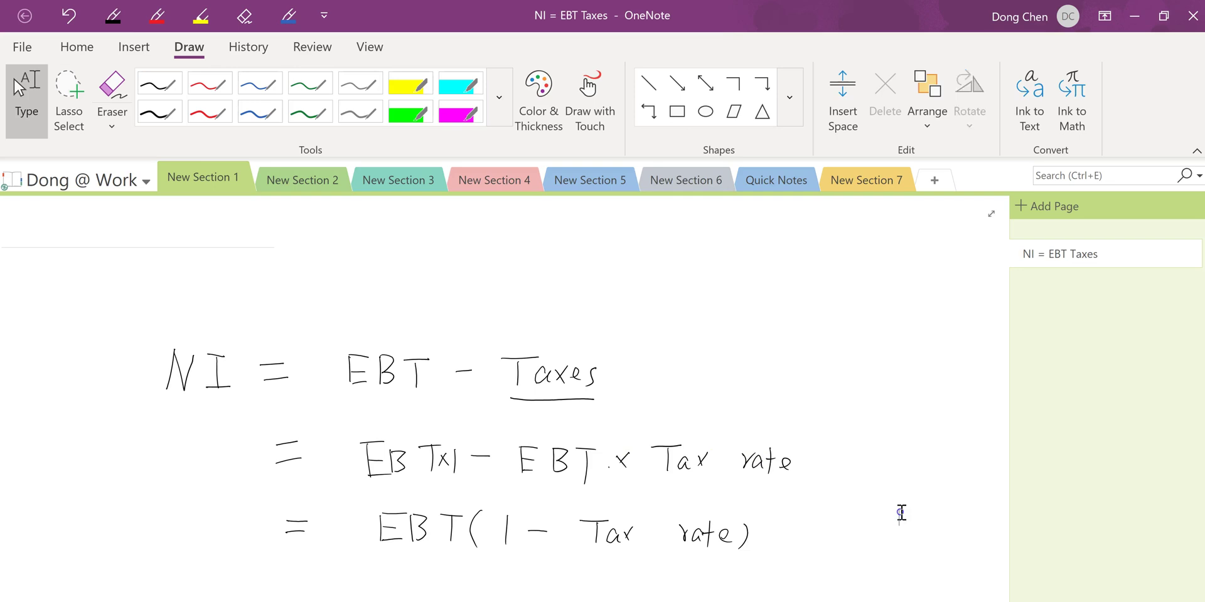
scroll(901, 512, down, 3)
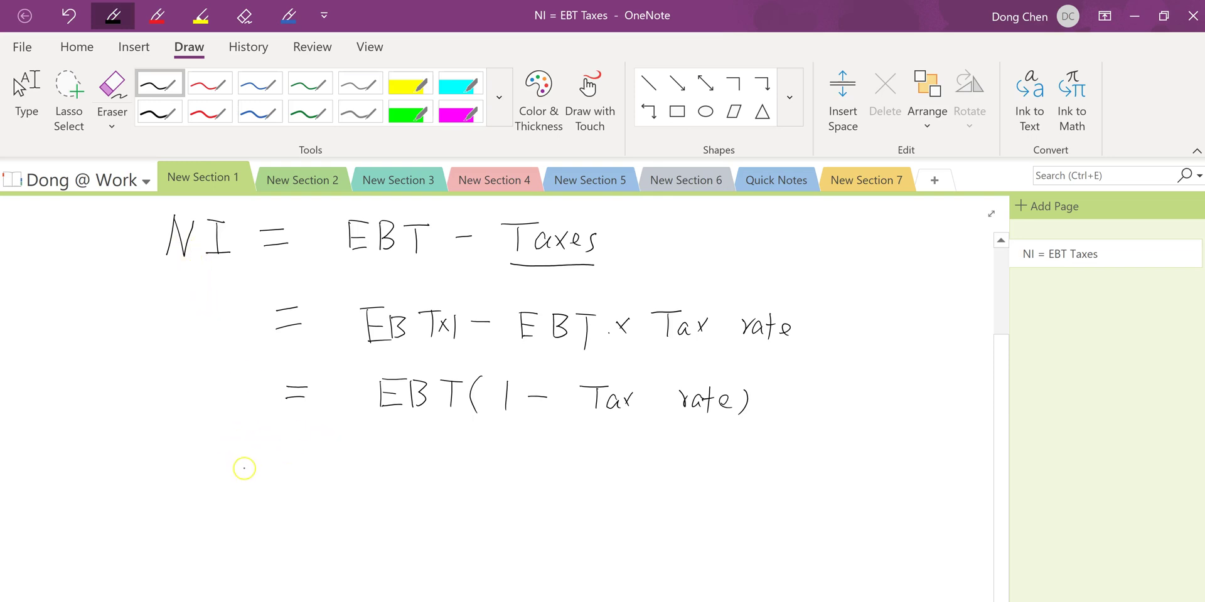
mouse_move(244, 470)
mouse_down()
mouse_move(244, 502)
mouse_move(257, 485)
mouse_up()
mouse_move(245, 502)
mouse_down()
mouse_move(273, 478)
mouse_move(323, 481)
mouse_up()
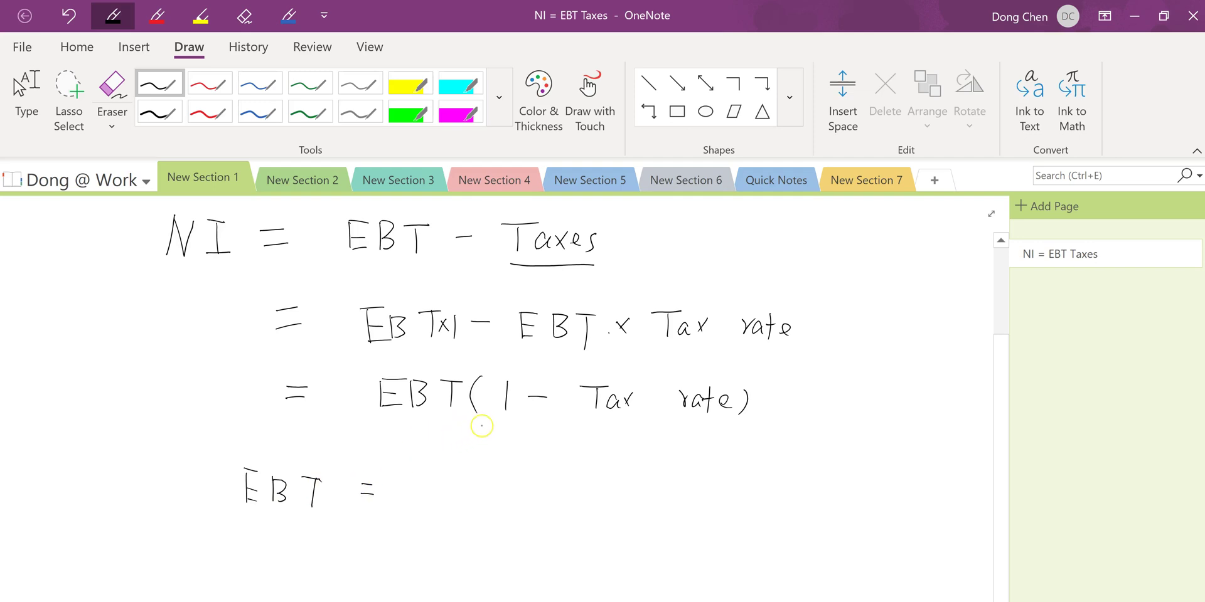
drag(475, 430, 710, 432)
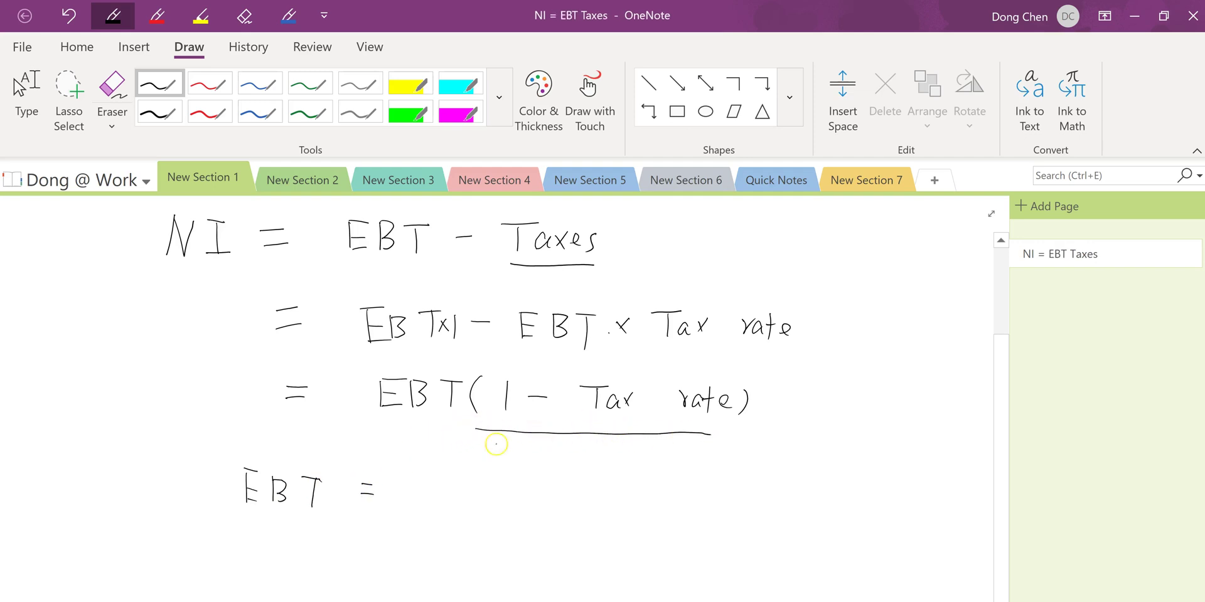
drag(460, 475, 512, 459)
mouse_move(502, 463)
mouse_down()
mouse_move(502, 483)
mouse_move(565, 487)
mouse_up()
drag(459, 511, 468, 510)
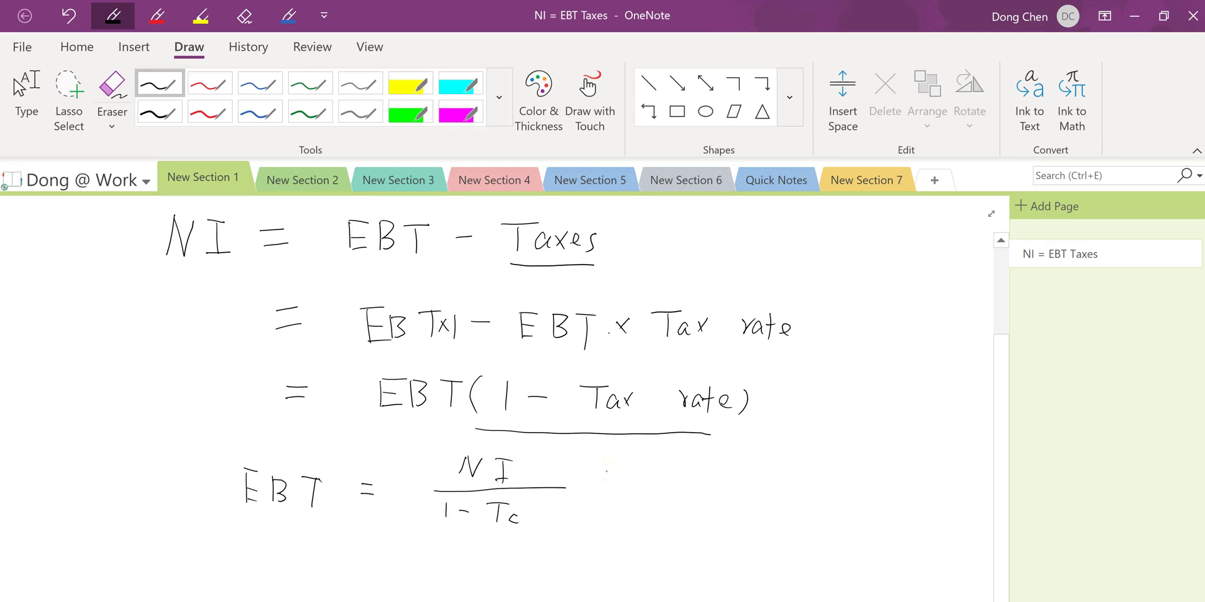
click(27, 100)
Step: Switch to Excel and calculate Method 2's EBT in H6 with =H8/(1-35%), checking the tax rate in the homework problem
mouse_move(634, 601)
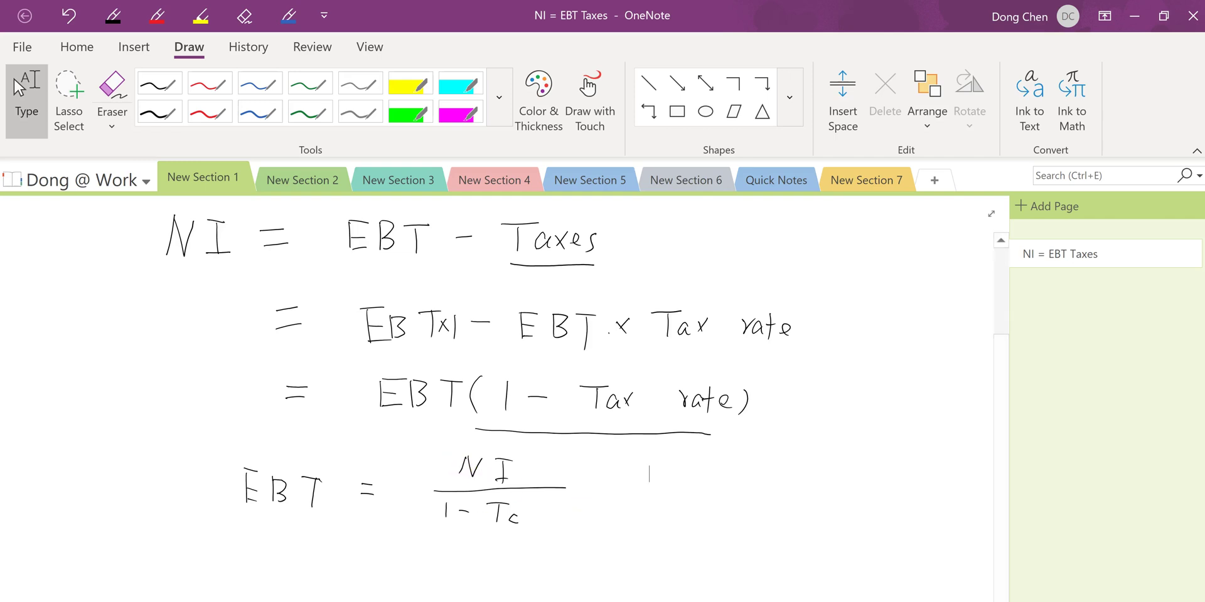
click(1035, 553)
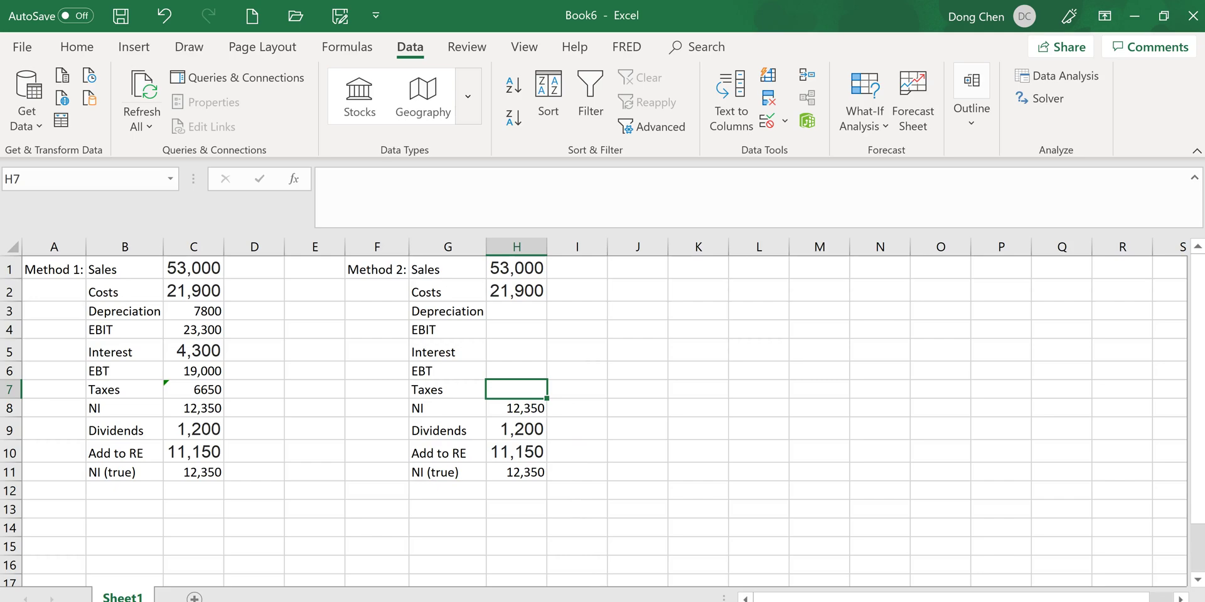
key(alt+Tab)
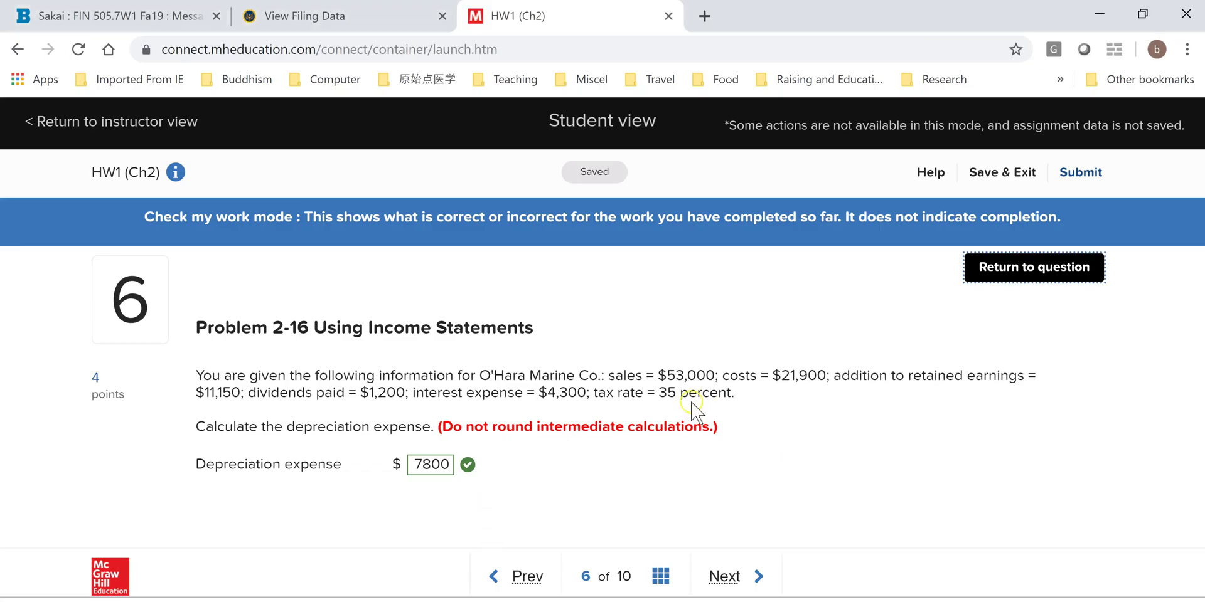
key(alt+Tab)
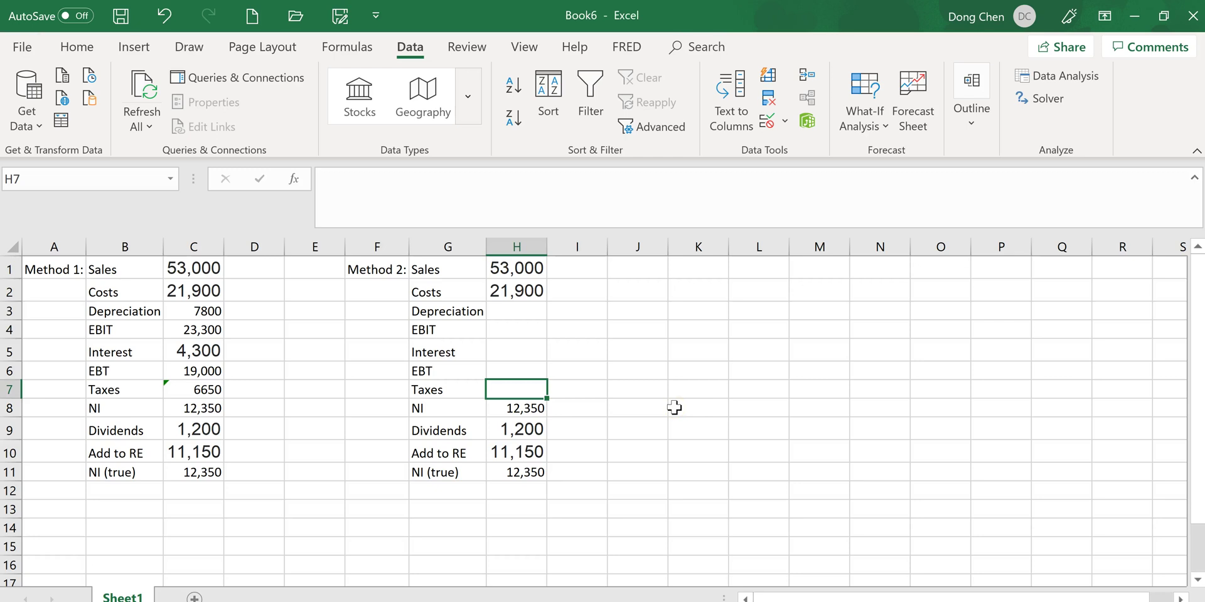
key(Up)
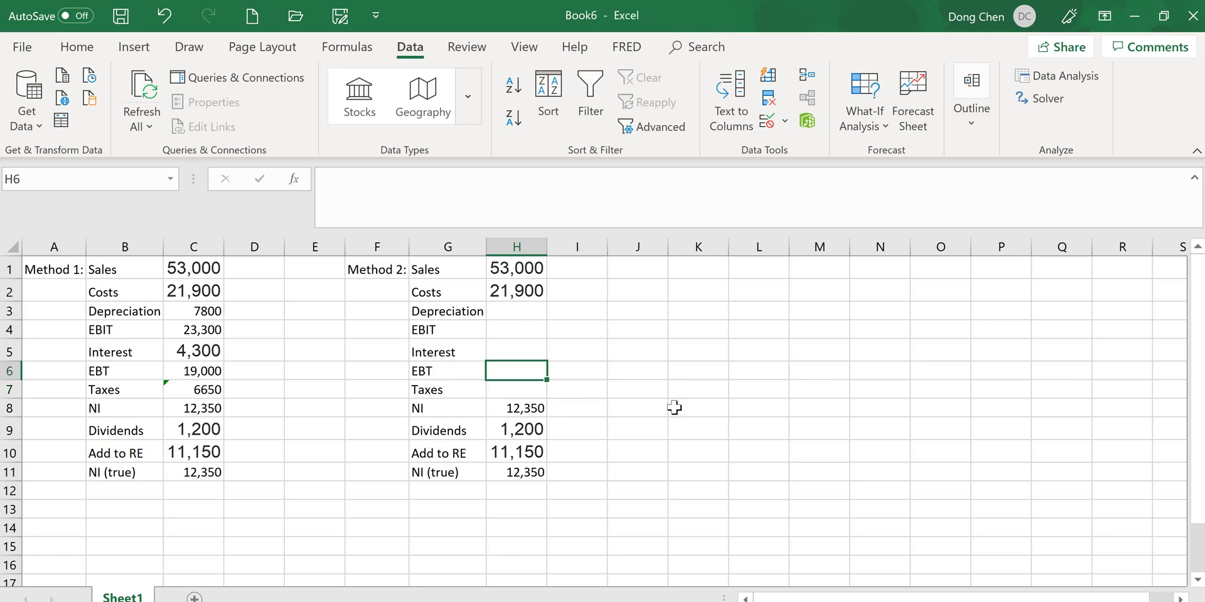
text(=)
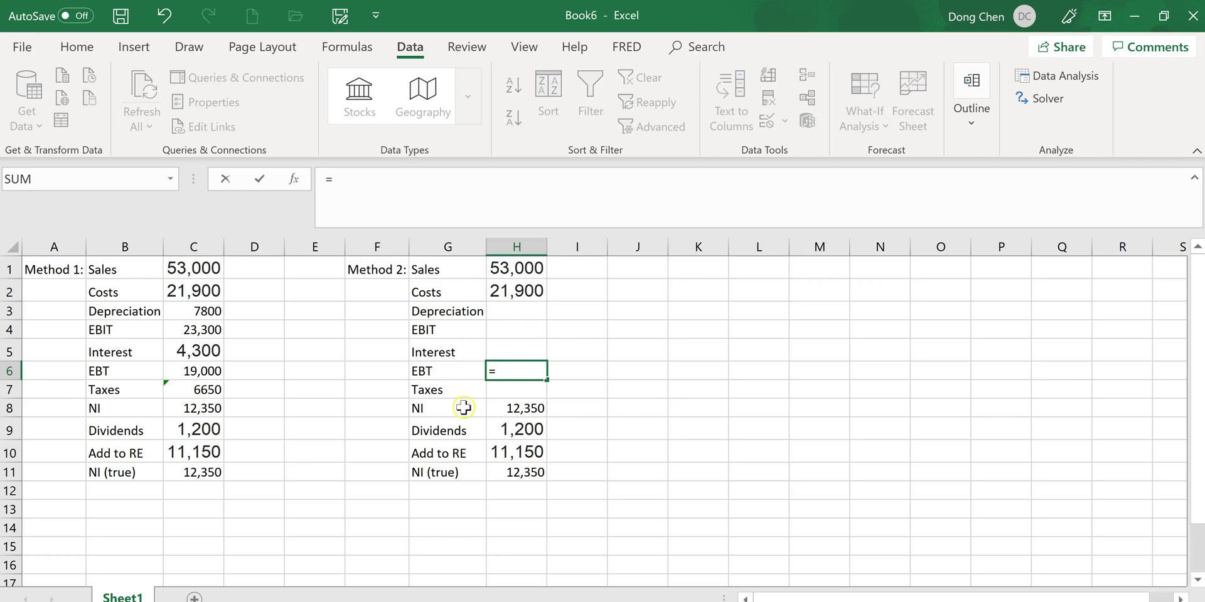
click(513, 409)
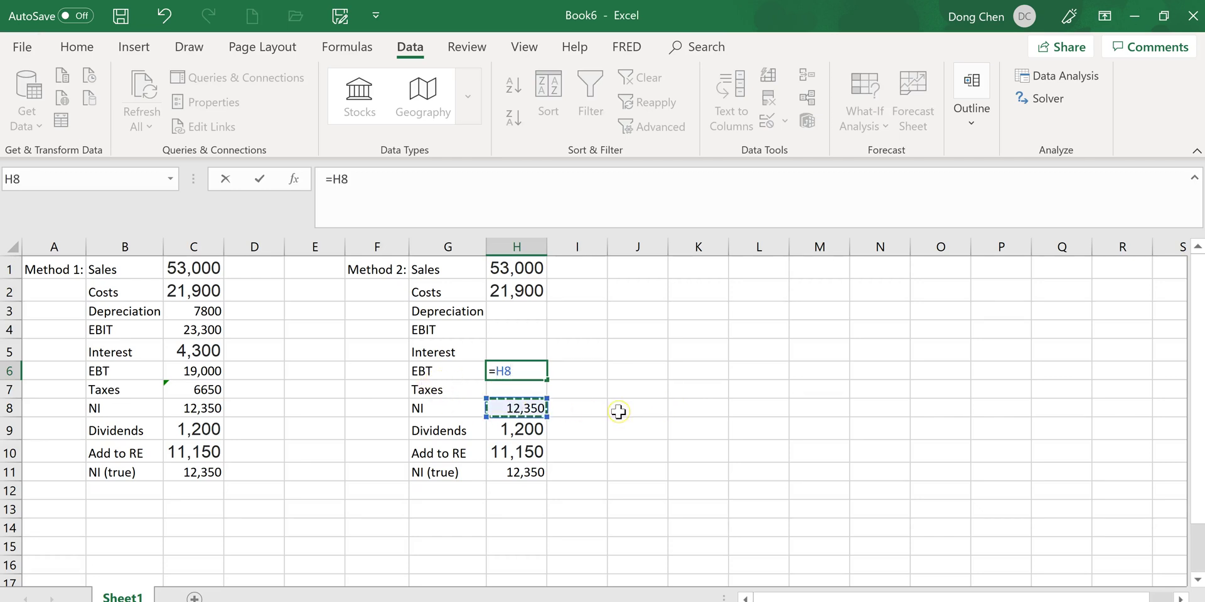
text(/(1-35%))
key(Return)
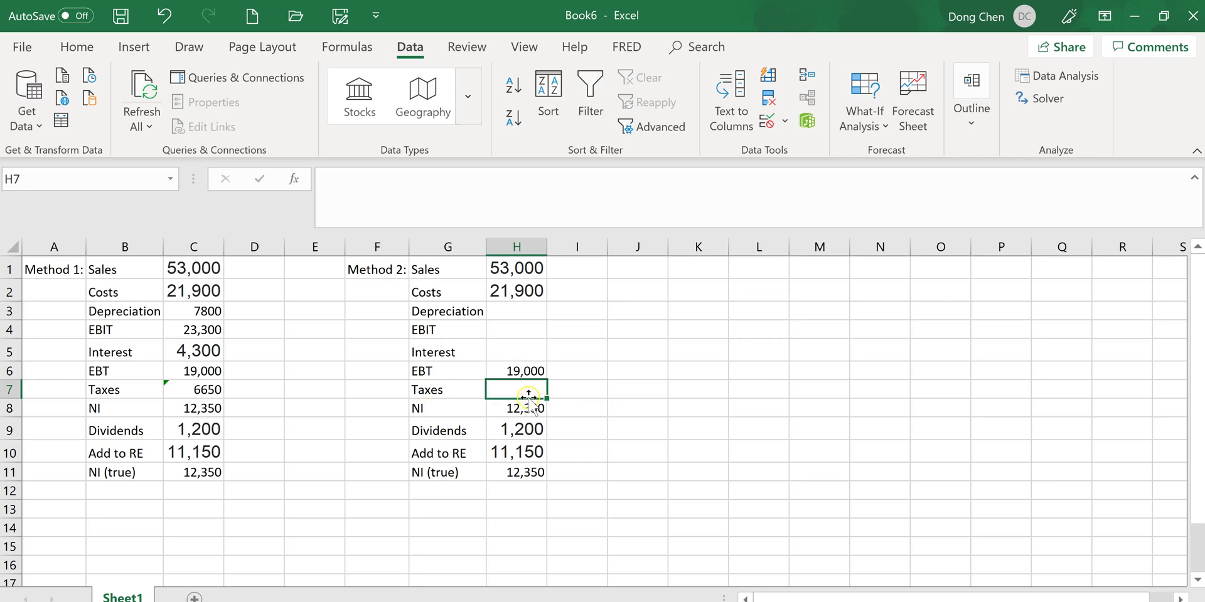
Step: Calculate Method 2's taxes in H7 as EBT minus net income with =H6-H8
text(=)
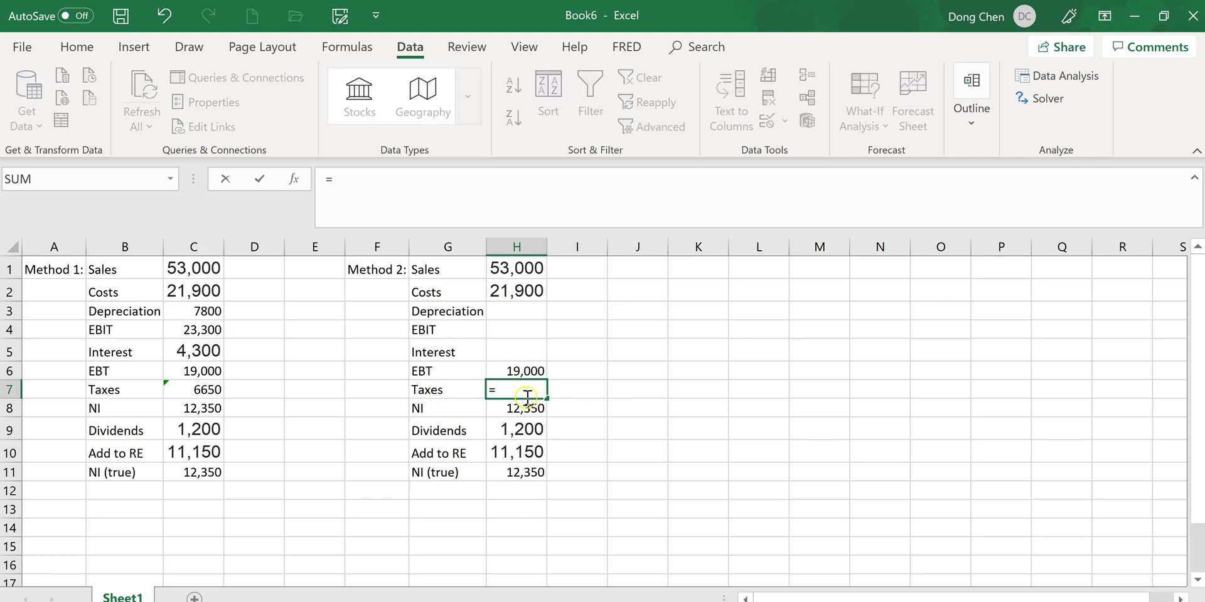
click(511, 369)
text(-)
click(536, 409)
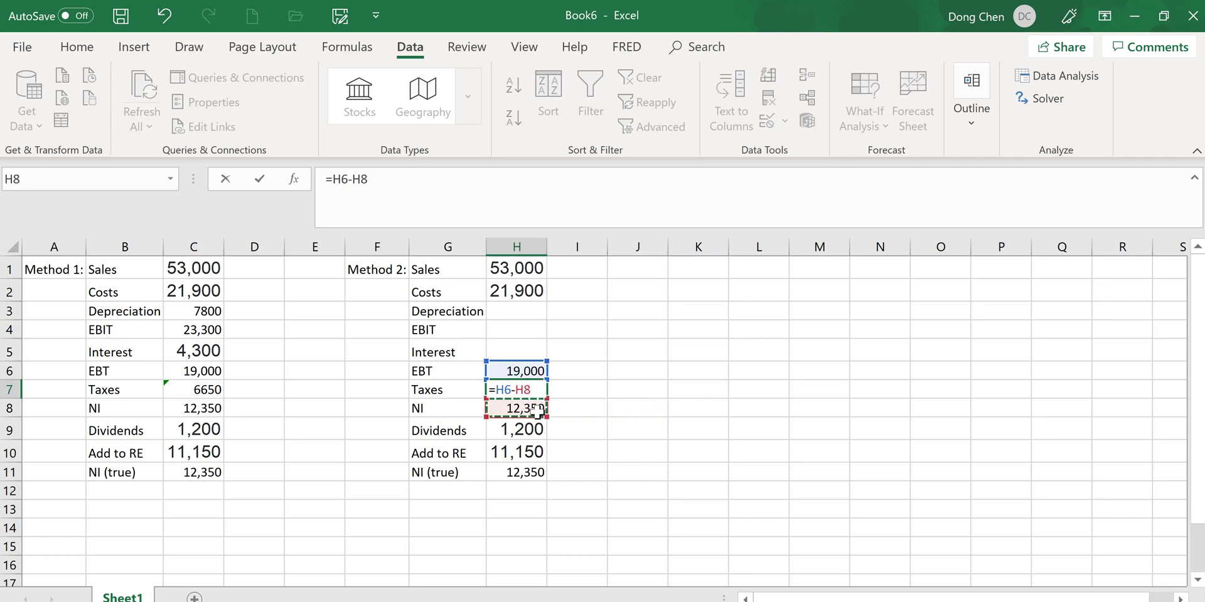
key(Return)
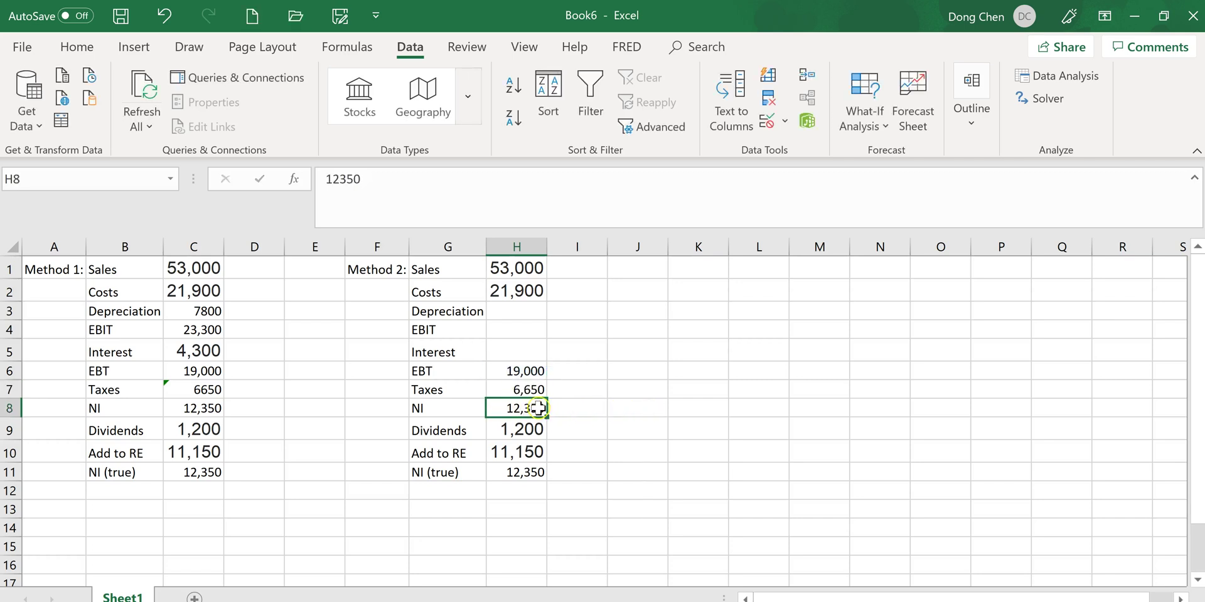
click(525, 390)
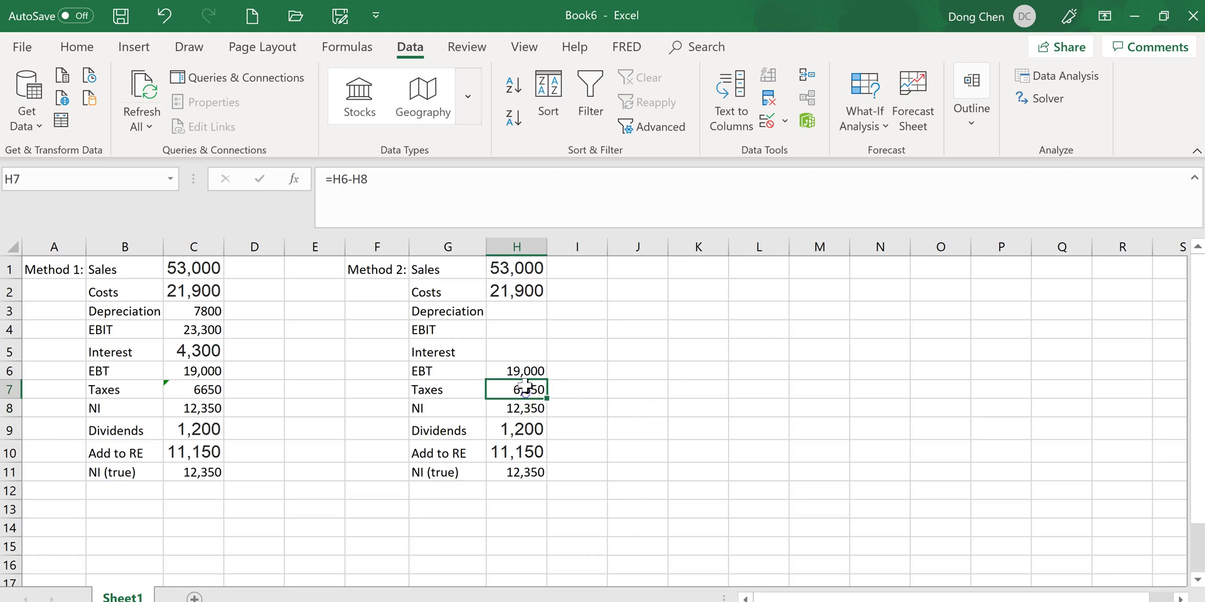
Step: Copy the interest expense from Method 1 in C5 into Method 2's Interest cell H5
click(522, 353)
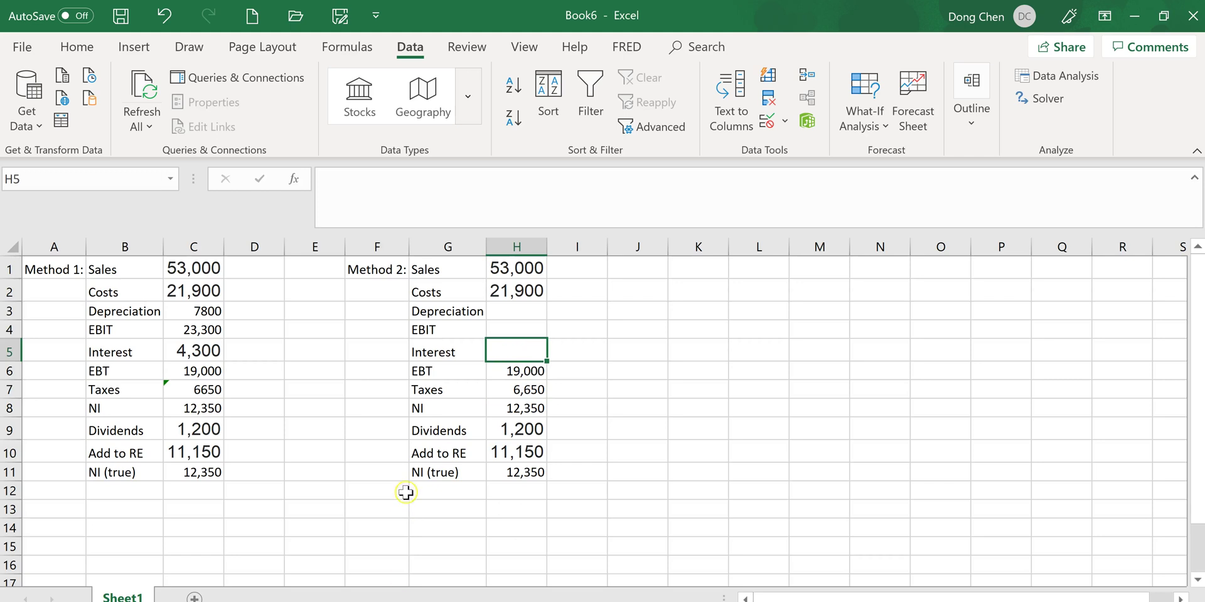
click(198, 353)
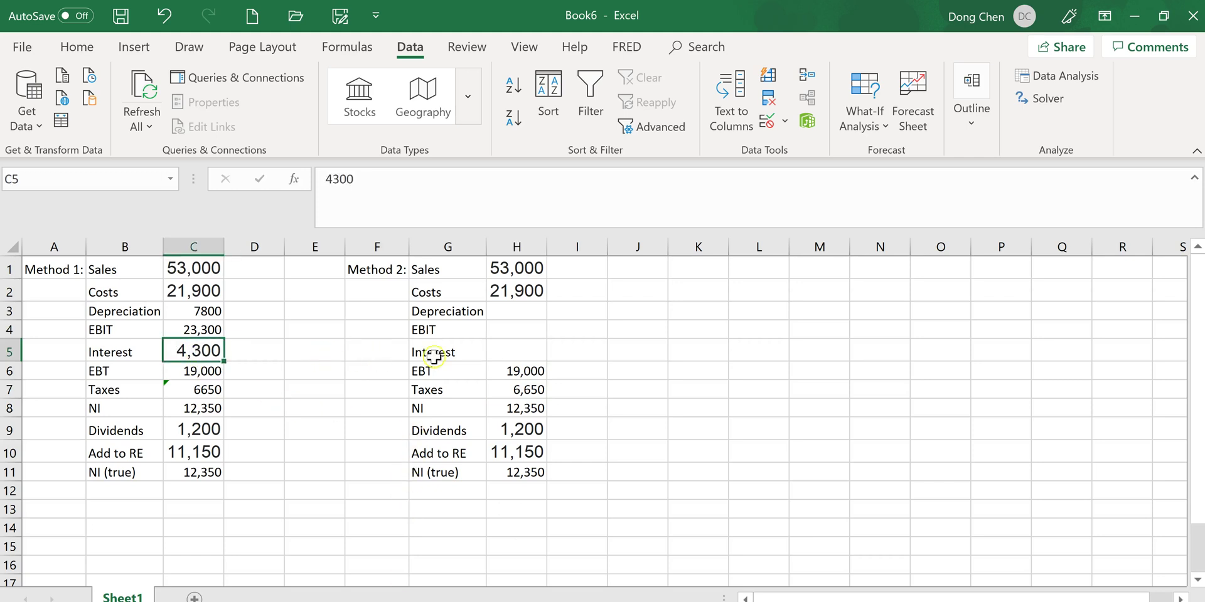
key(ctrl+c)
click(508, 353)
key(ctrl+v)
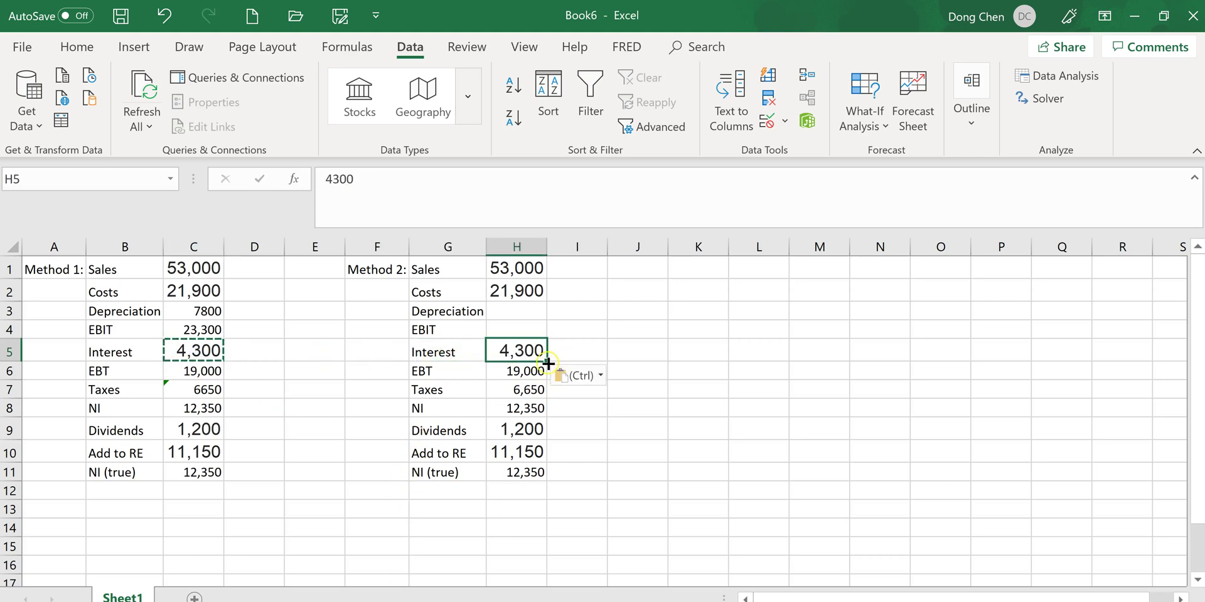
Step: Calculate Method 2's EBIT in H4 as EBT plus interest with =H6+H5
click(515, 329)
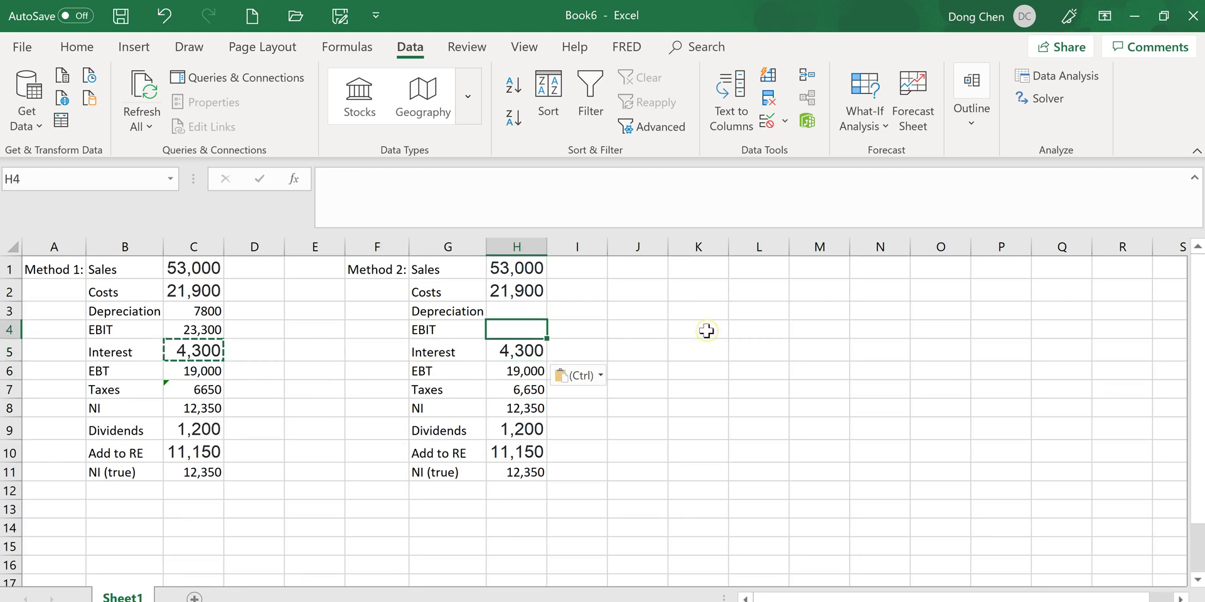
text(=)
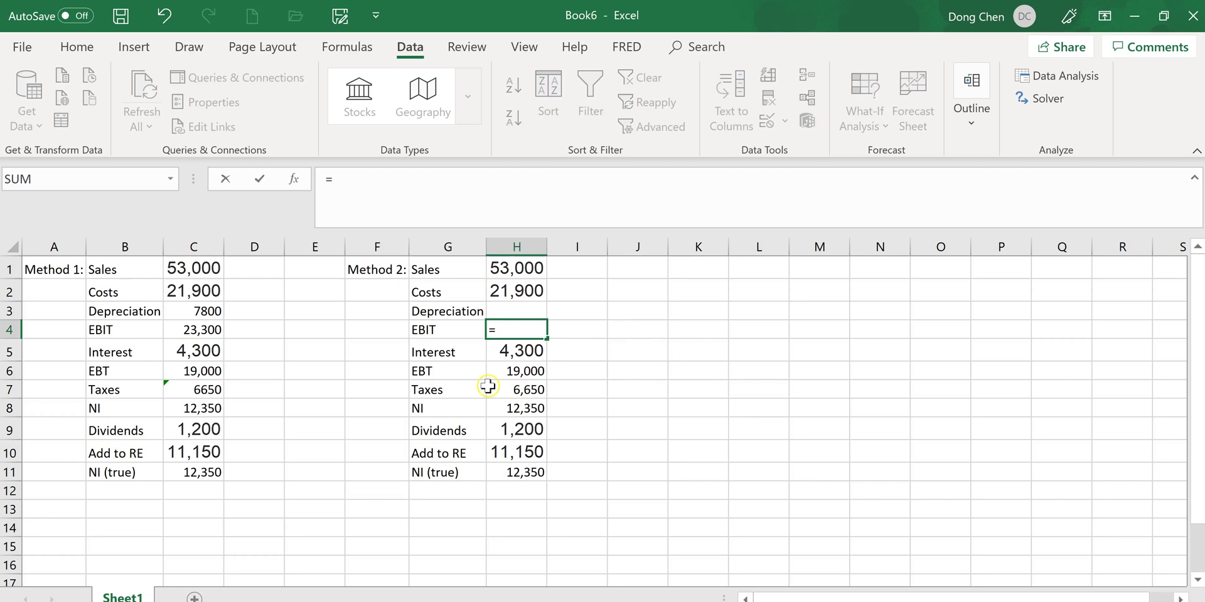
click(530, 372)
text(+)
click(516, 350)
key(Return)
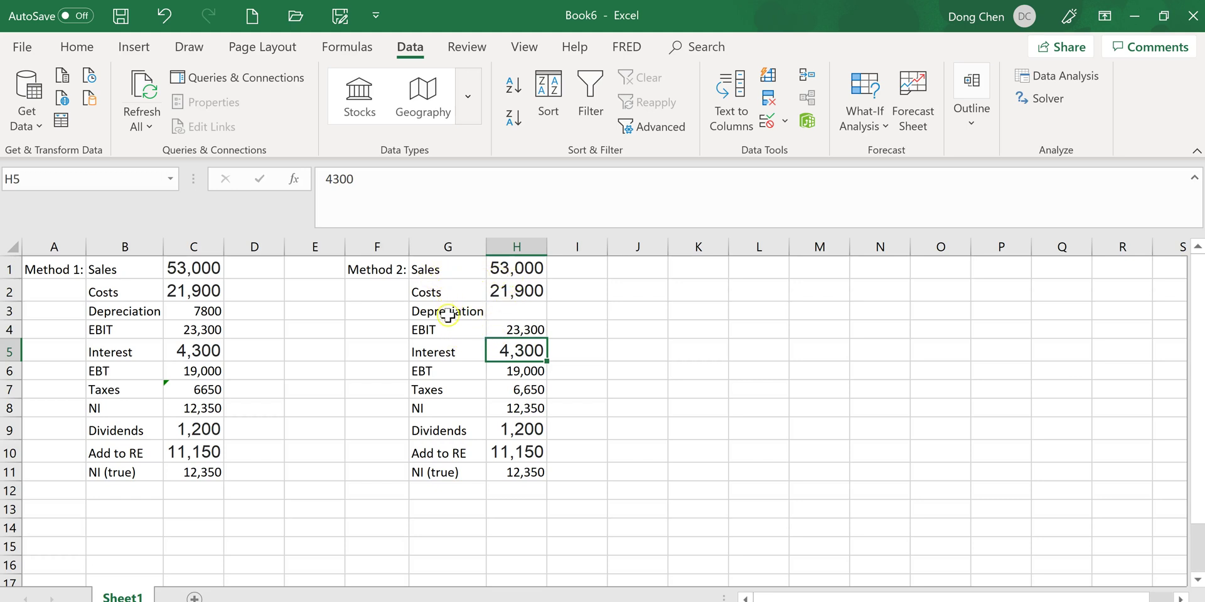
Step: Switch to OneNote and handwrite "EBIT = Sales - costs - Dp" in black ink below the EBT formula
click(519, 311)
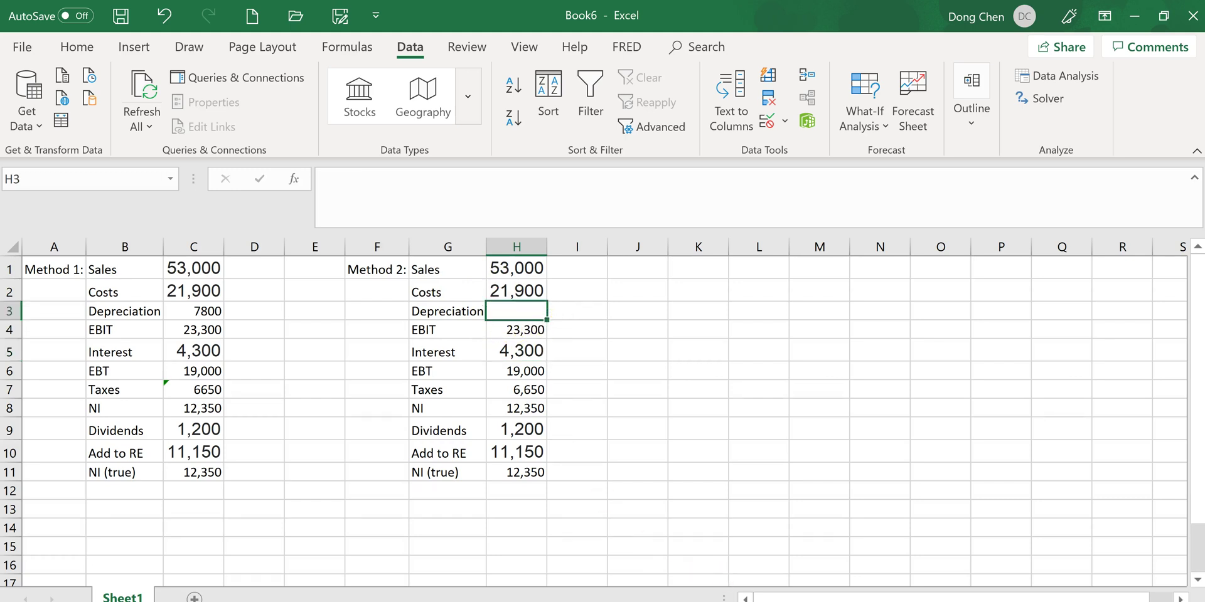
key(alt+Tab)
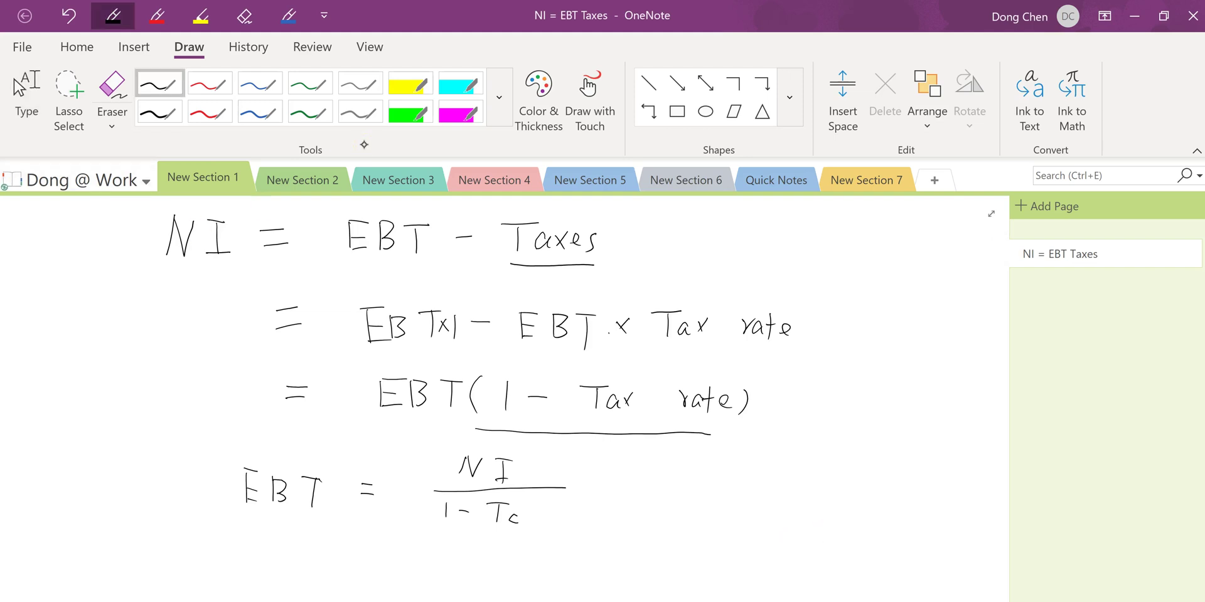
click(26, 100)
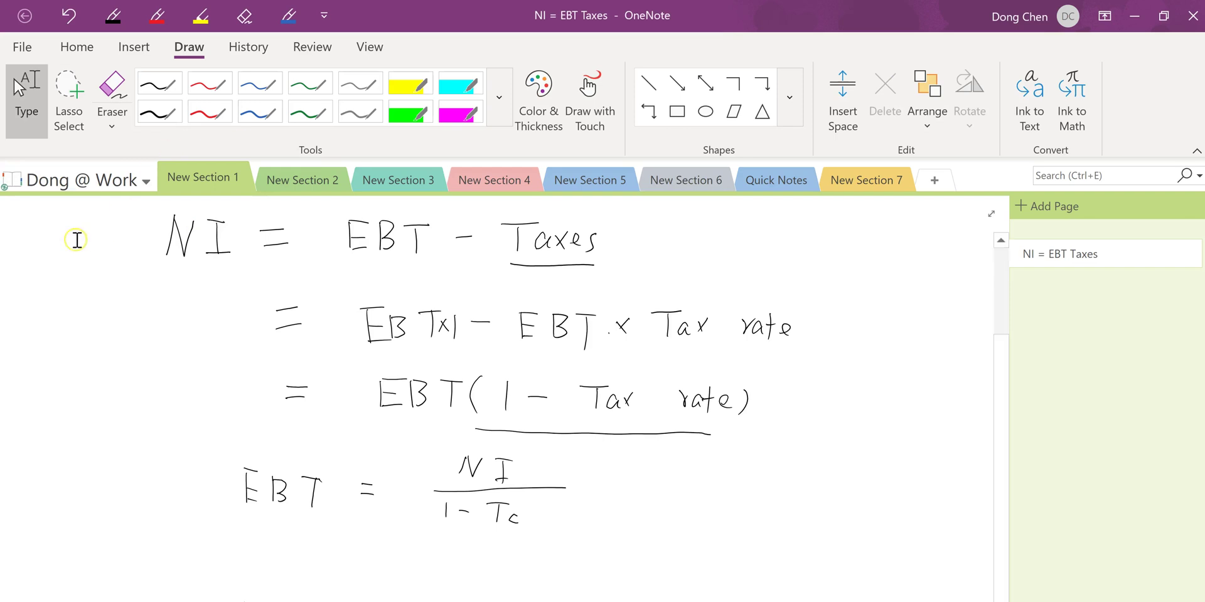
click(806, 471)
scroll(807, 471, down, 3)
scroll(807, 471, down, 1)
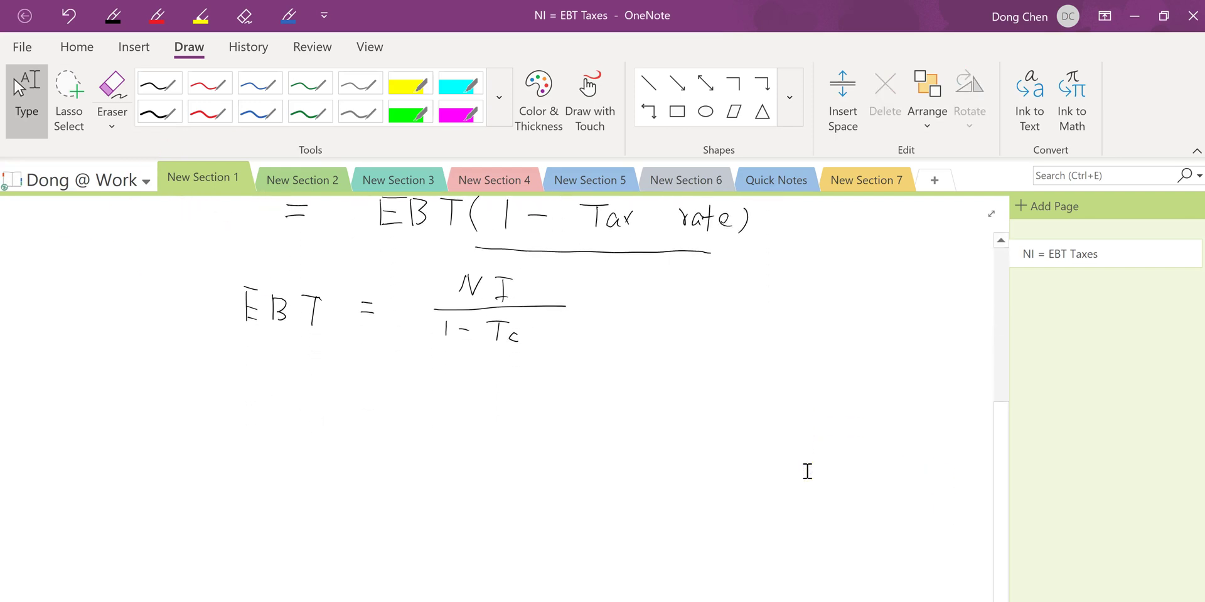
click(113, 15)
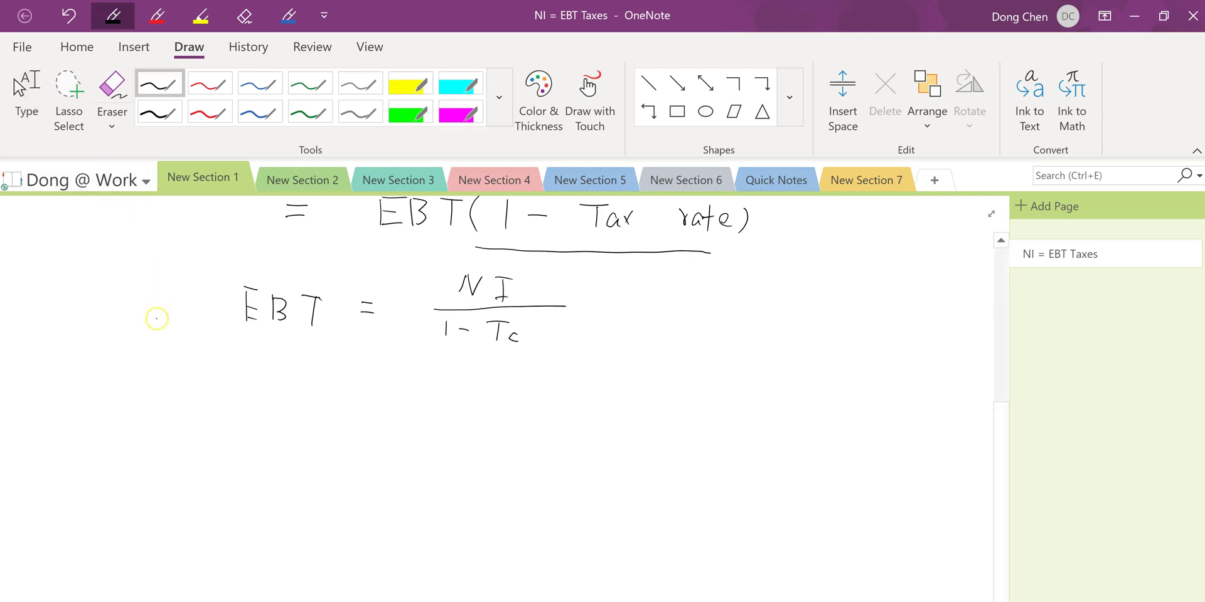
mouse_move(143, 390)
mouse_down()
mouse_move(143, 425)
mouse_move(158, 406)
mouse_up()
drag(144, 425, 202, 430)
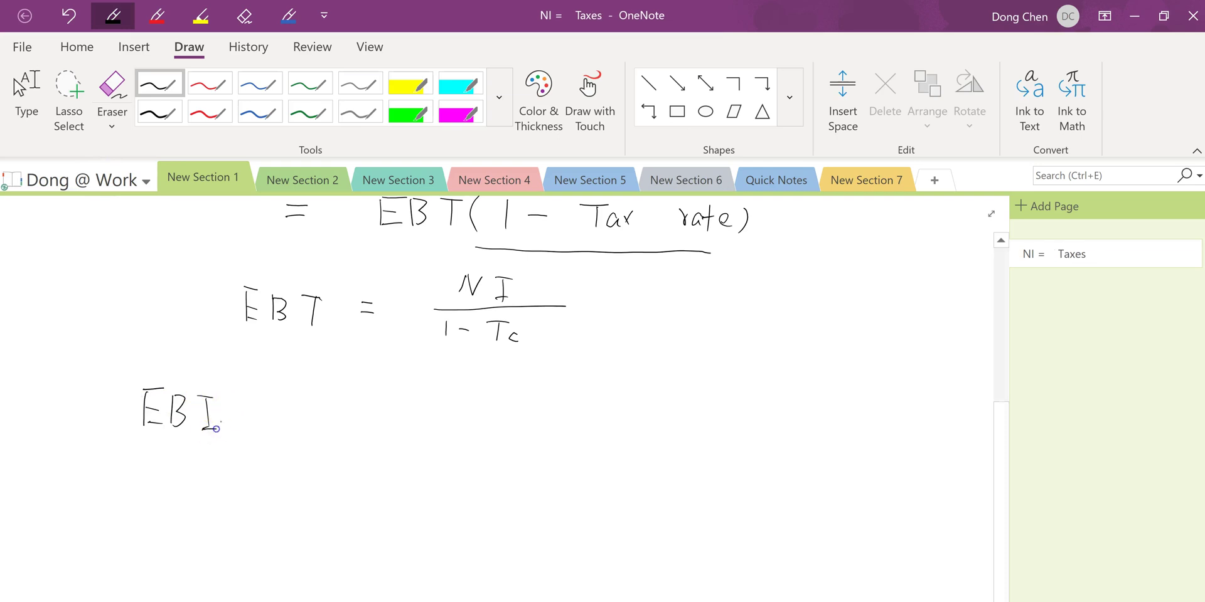
mouse_move(238, 397)
mouse_down()
mouse_move(238, 437)
mouse_move(296, 417)
mouse_up()
drag(376, 402, 360, 431)
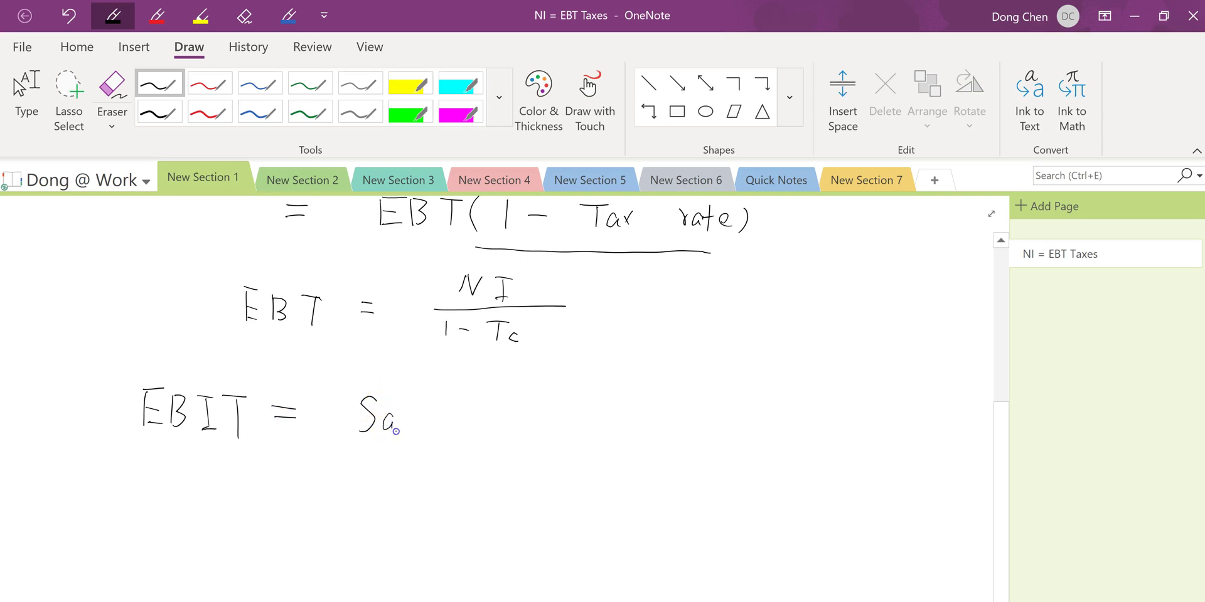
drag(410, 394, 406, 437)
drag(480, 416, 496, 416)
drag(585, 399, 584, 429)
drag(570, 411, 592, 408)
mouse_move(596, 409)
mouse_down()
mouse_move(603, 426)
mouse_move(652, 414)
mouse_move(692, 427)
mouse_move(716, 452)
mouse_up()
drag(713, 415, 718, 413)
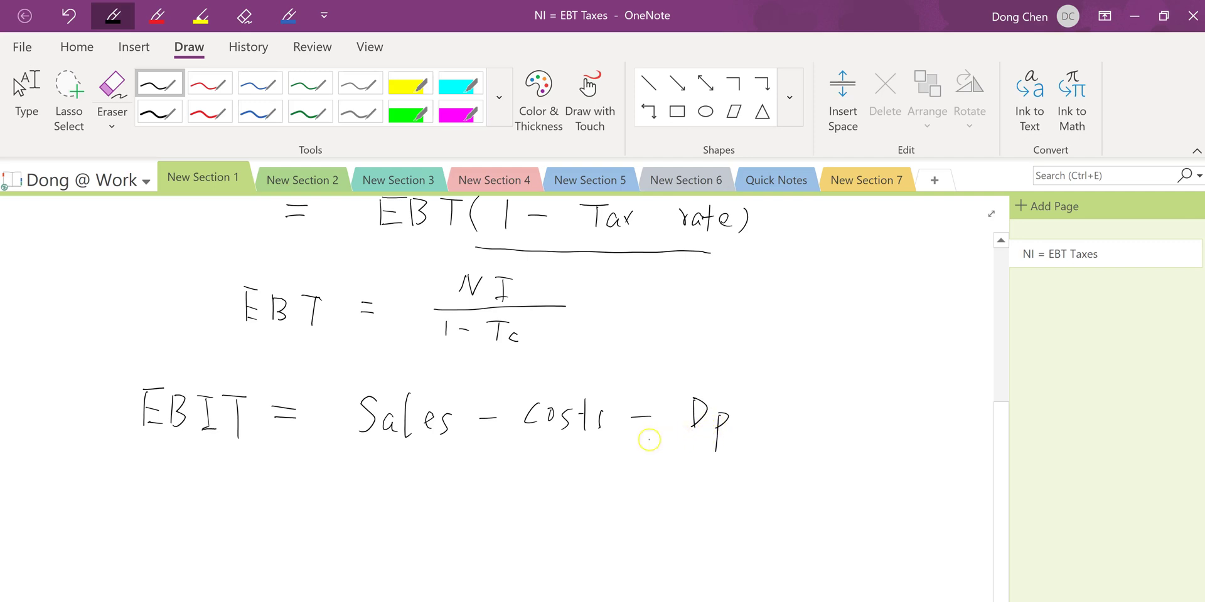
Step: Handwrite the rearranged equation "Dp = Sales - costs - EBIT" beneath the EBIT line and return to typing mode
drag(213, 480, 204, 517)
drag(243, 492, 248, 509)
drag(308, 485, 328, 496)
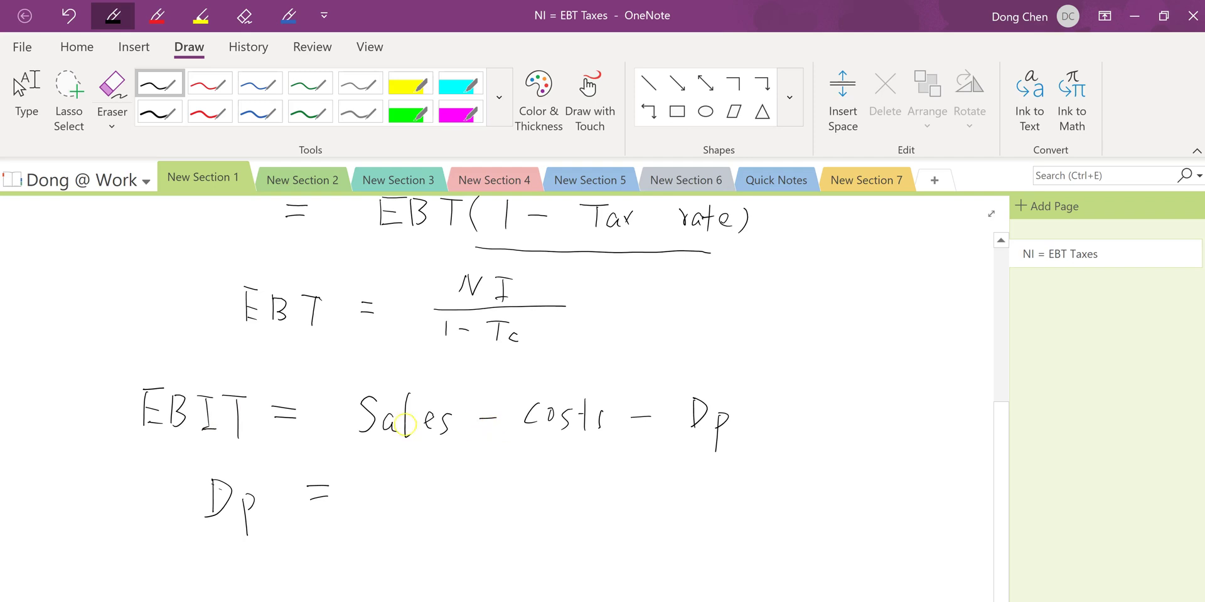
drag(402, 475, 384, 505)
drag(425, 475, 437, 499)
mouse_move(556, 488)
mouse_down()
mouse_move(558, 509)
mouse_move(596, 489)
mouse_move(612, 515)
mouse_move(700, 482)
mouse_move(704, 513)
mouse_move(745, 490)
mouse_up()
drag(738, 491, 742, 512)
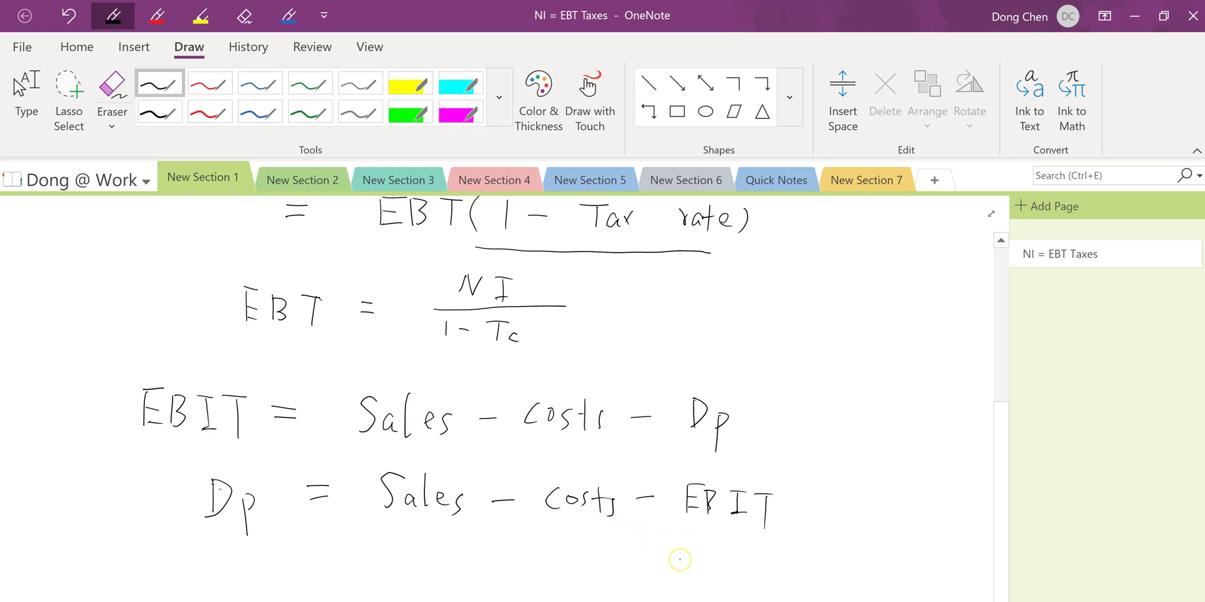
key(alt+d)
key(t)
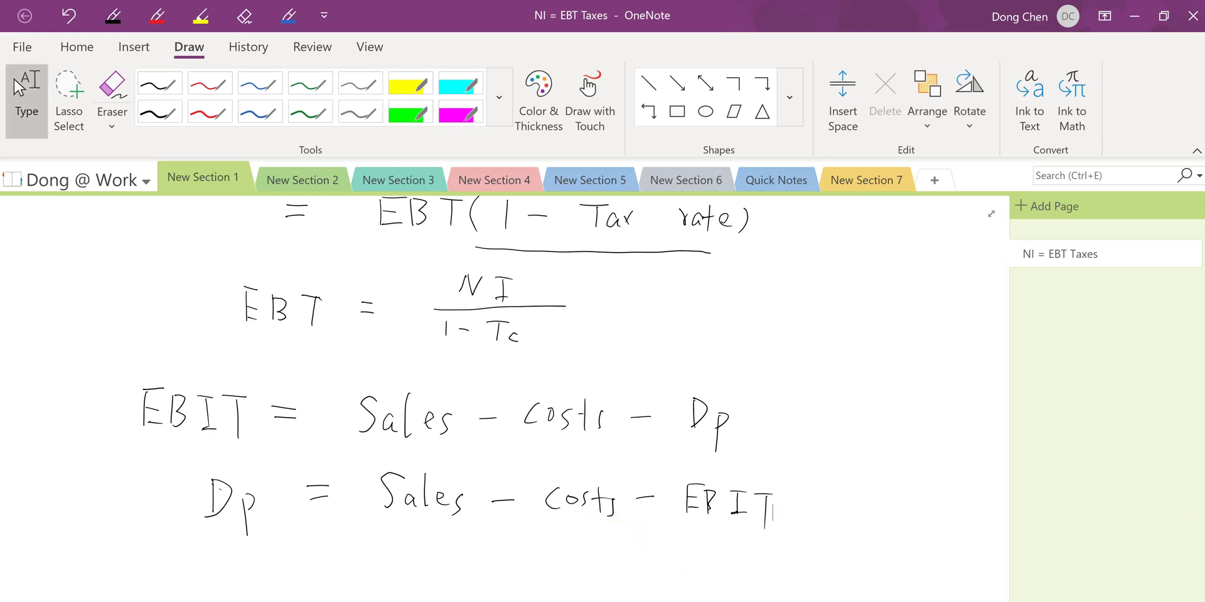
Step: Switch back to Excel and calculate Method 2's depreciation in H3 with =H1-H2-H4
click(1070, 583)
text(=)
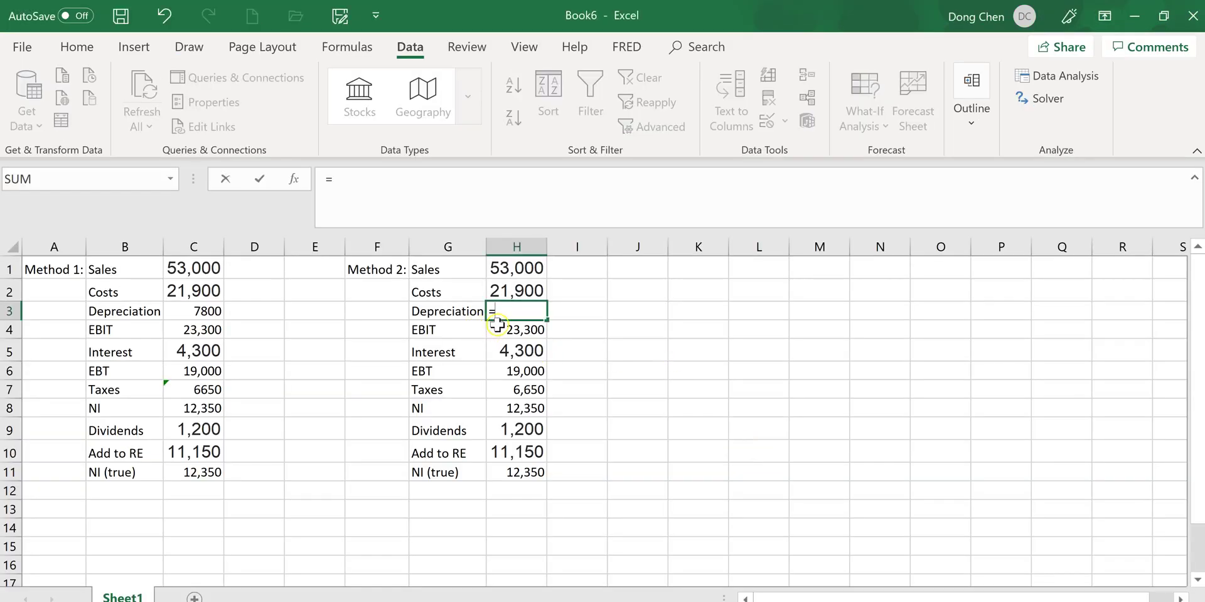
click(512, 268)
text(-)
click(521, 291)
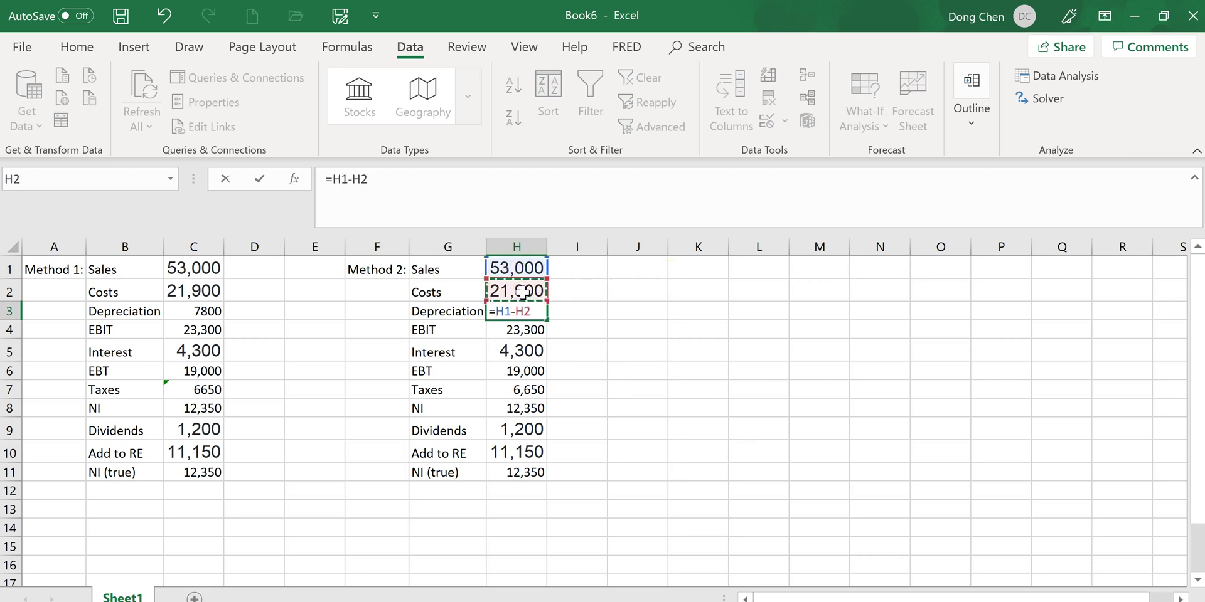
text(-)
click(514, 333)
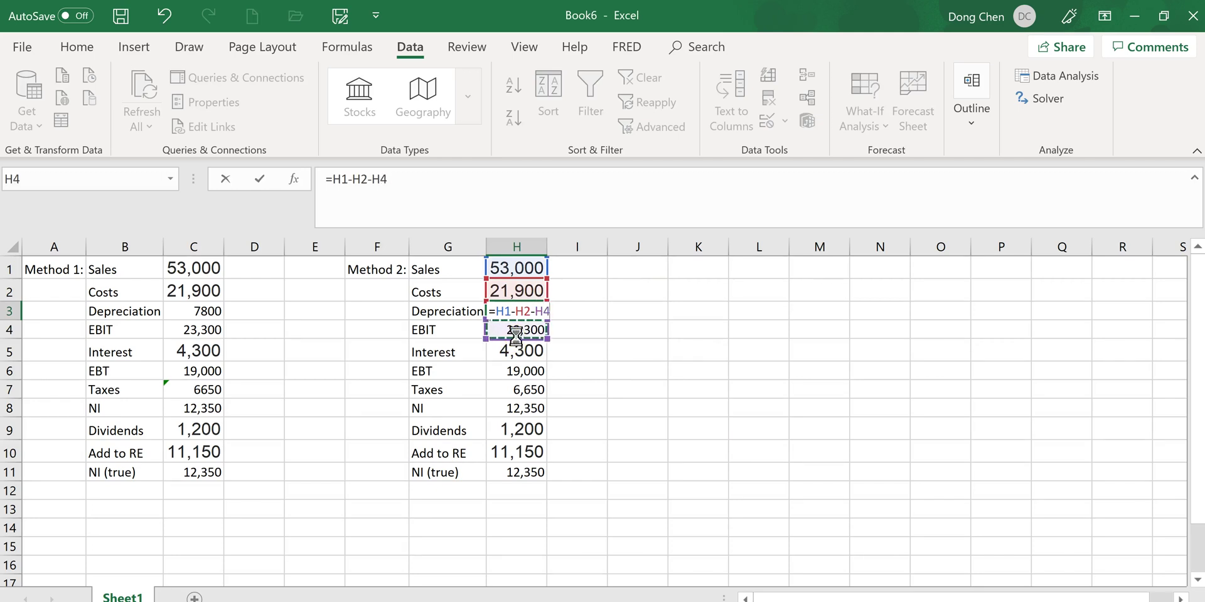
key(Return)
click(536, 311)
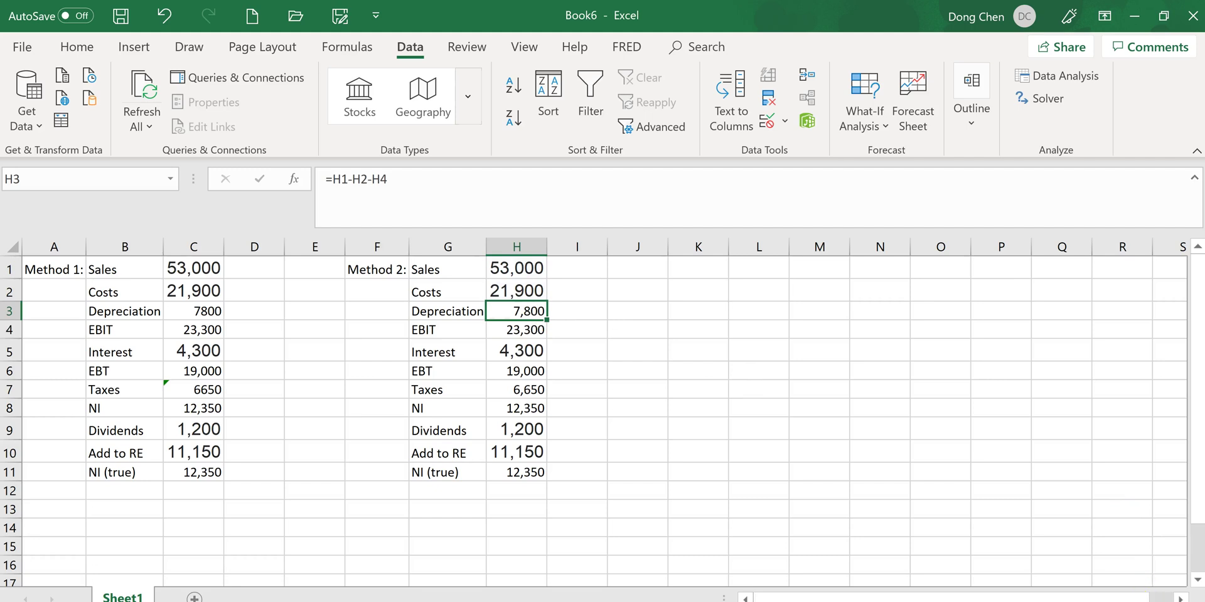
Step: Compare the Method 1 and Method 2 columns at a larger zoom and return to the HW1 (Ch2) problem in Chrome
ctrl+scroll(594, 412, up, 5)
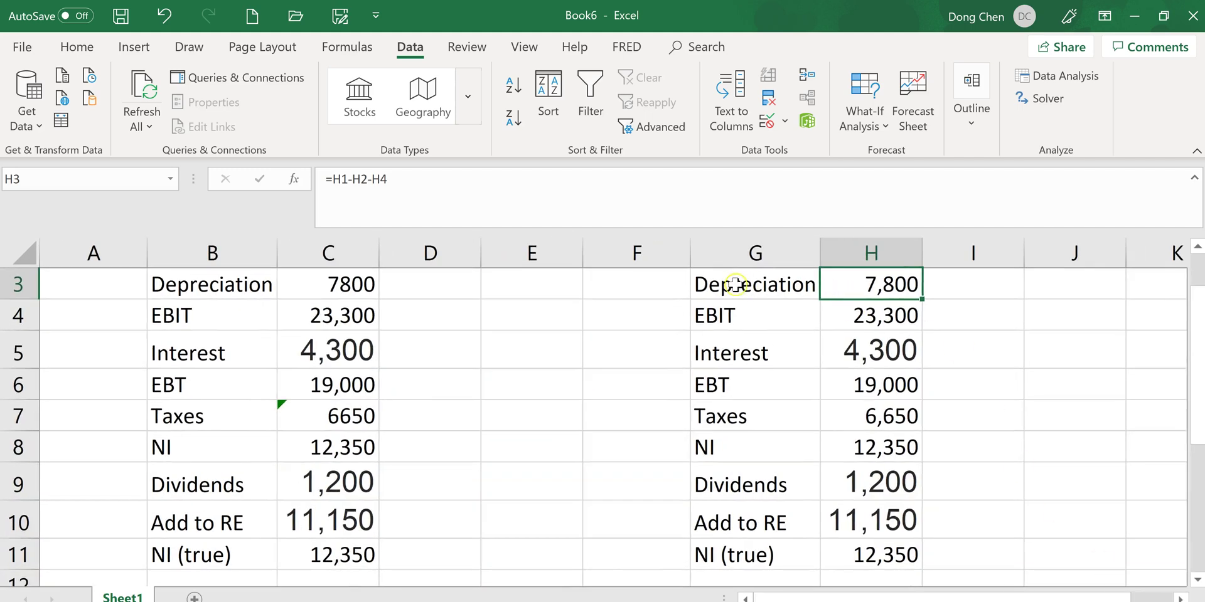
scroll(1194, 404, up, 1)
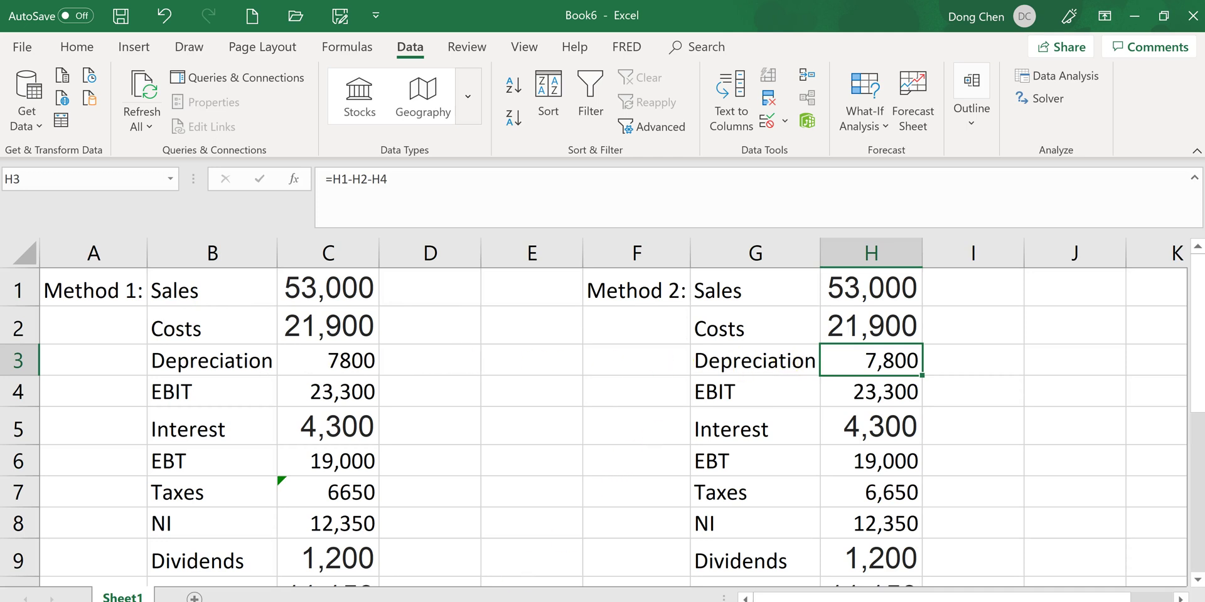
mouse_move(390, 601)
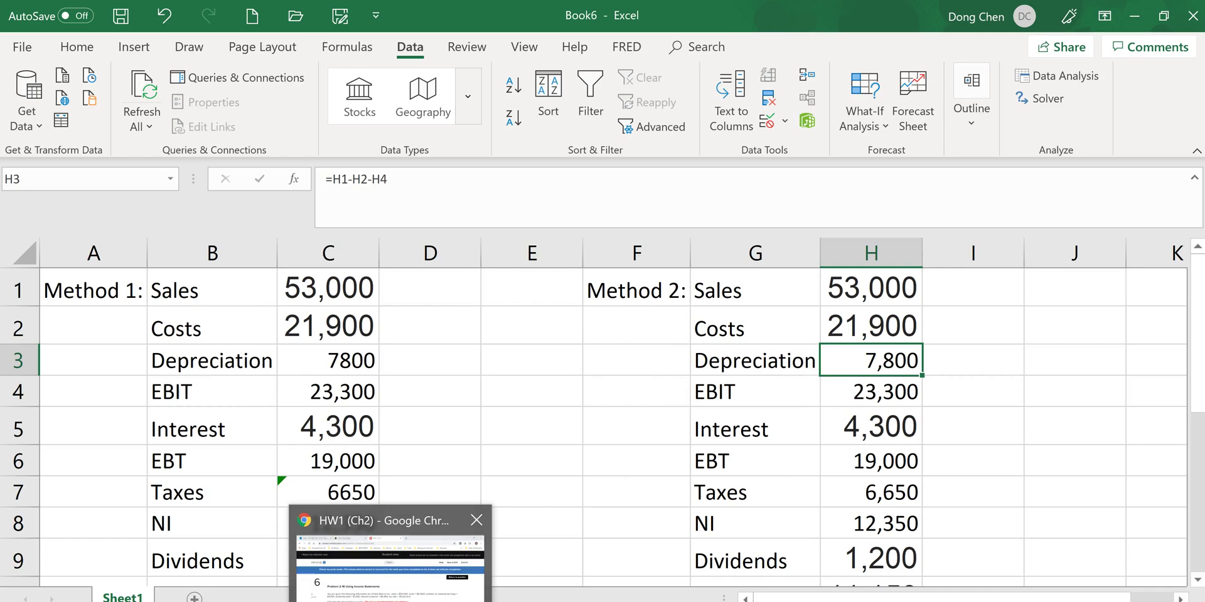
click(390, 559)
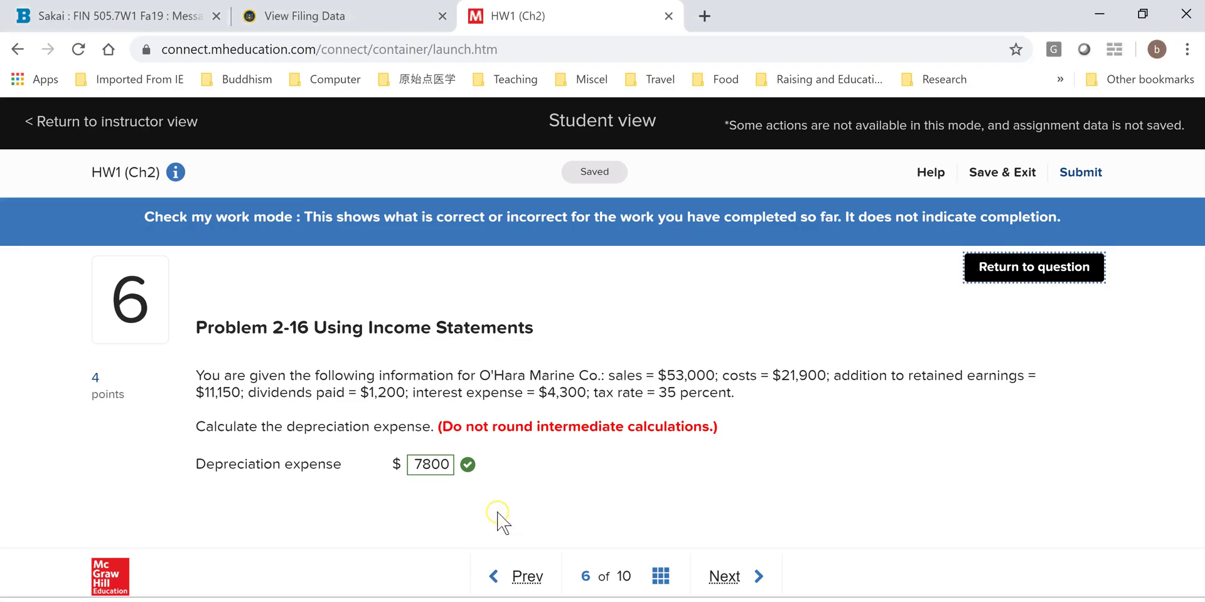